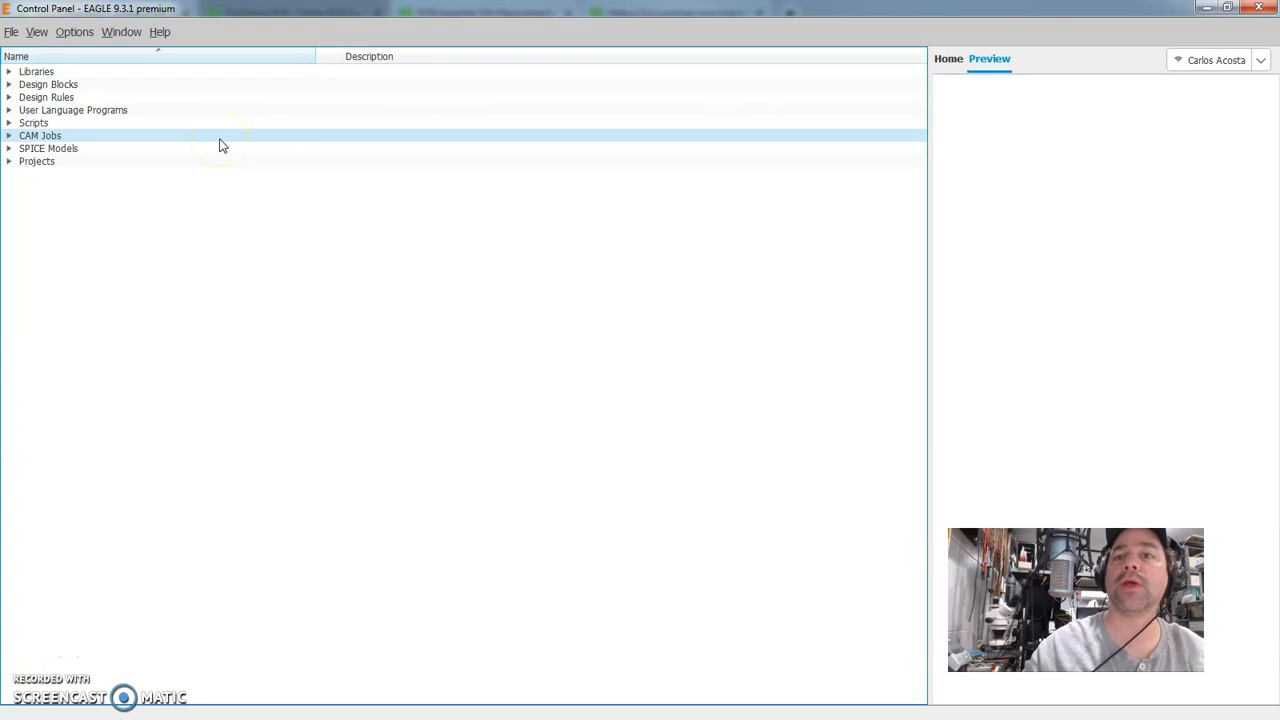
Step: Expand the Projects tree down to the F400 folder and view its design files
click(78, 163)
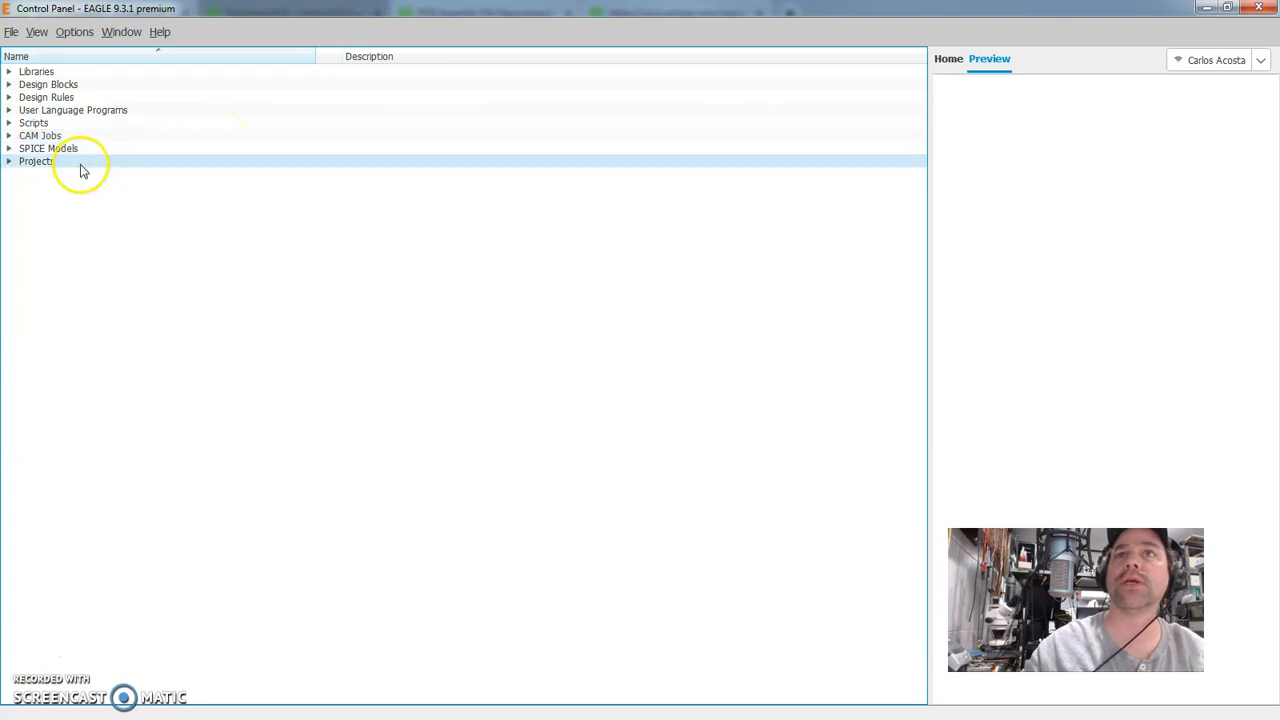
click(9, 162)
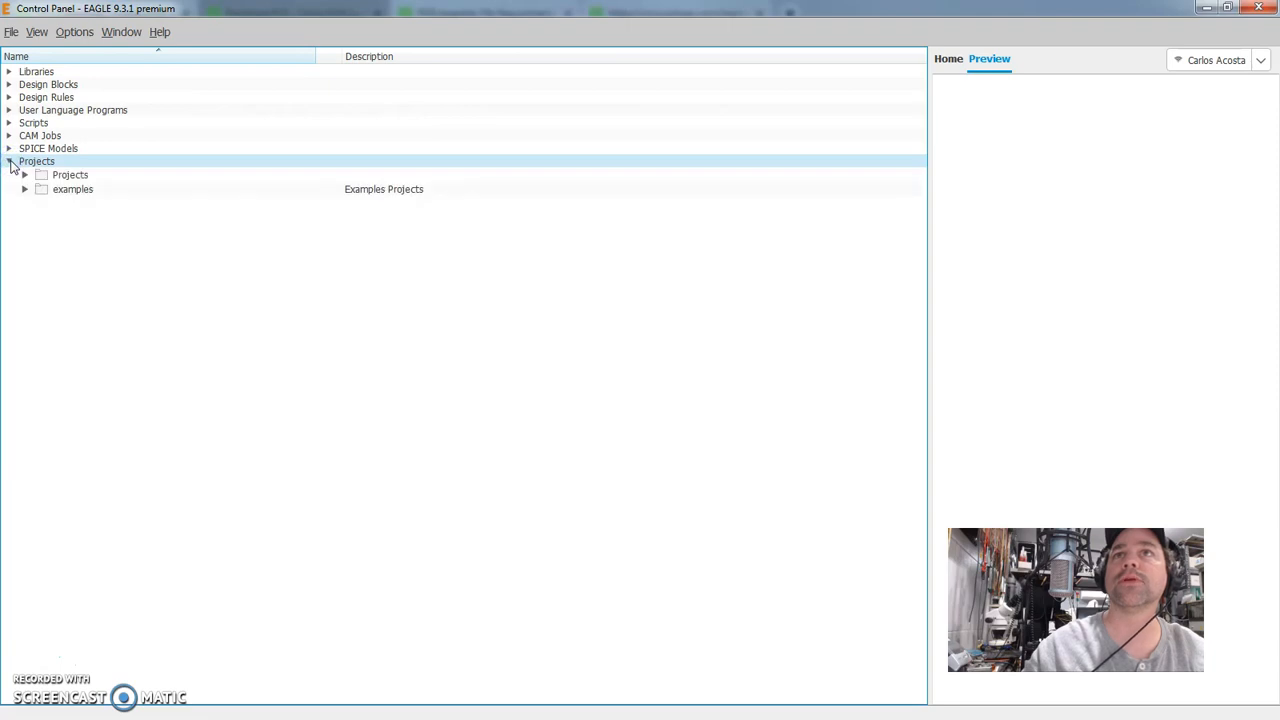
click(24, 178)
click(24, 177)
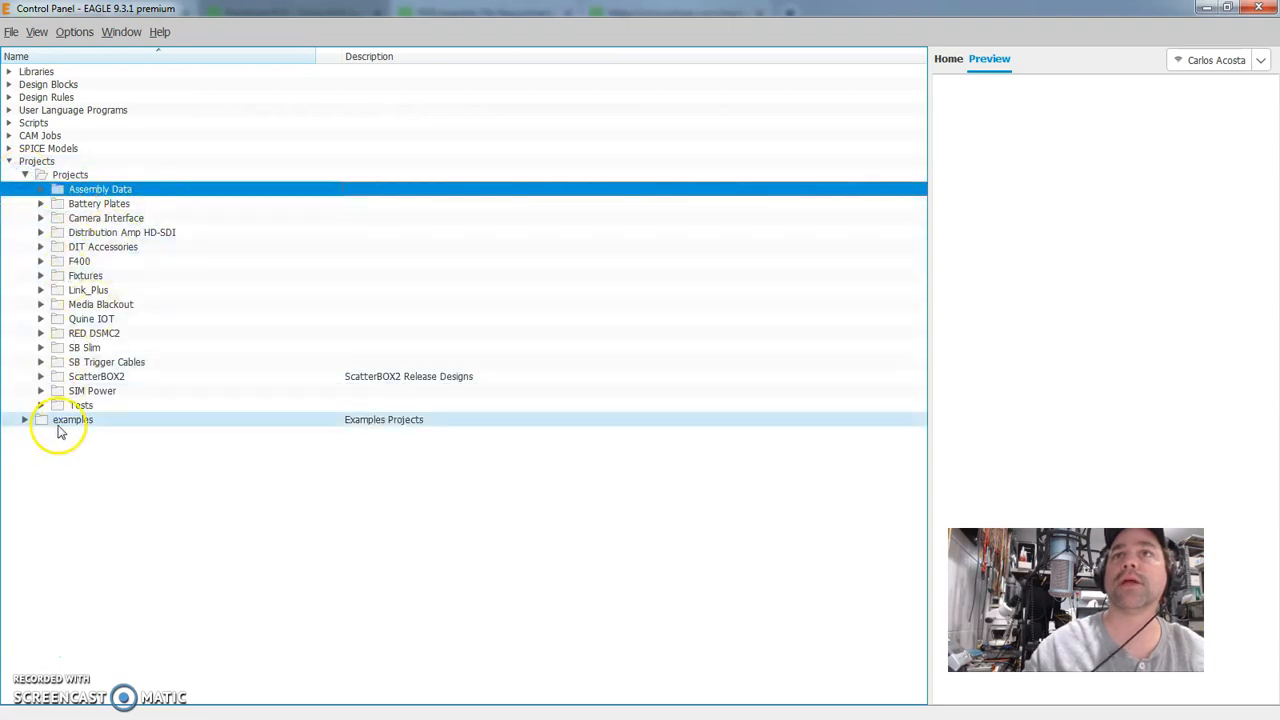
click(60, 261)
click(40, 261)
click(80, 262)
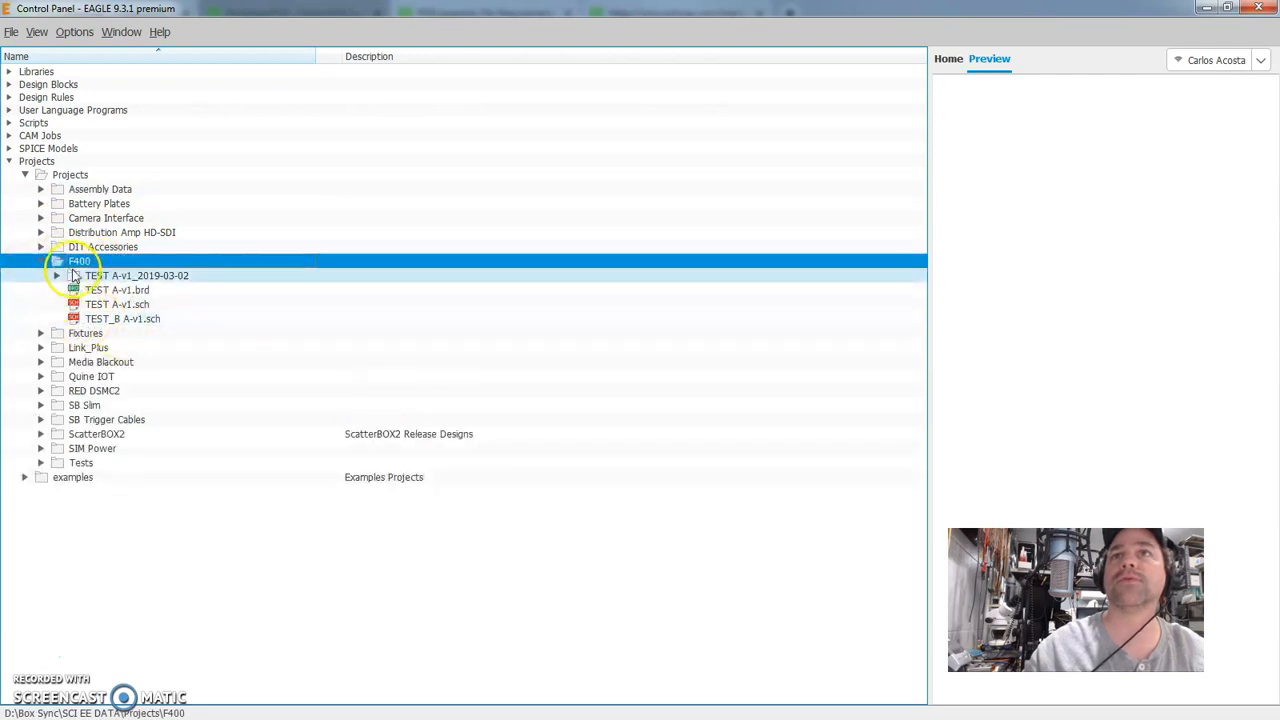
Step: Create a new blank schematic
click(11, 32)
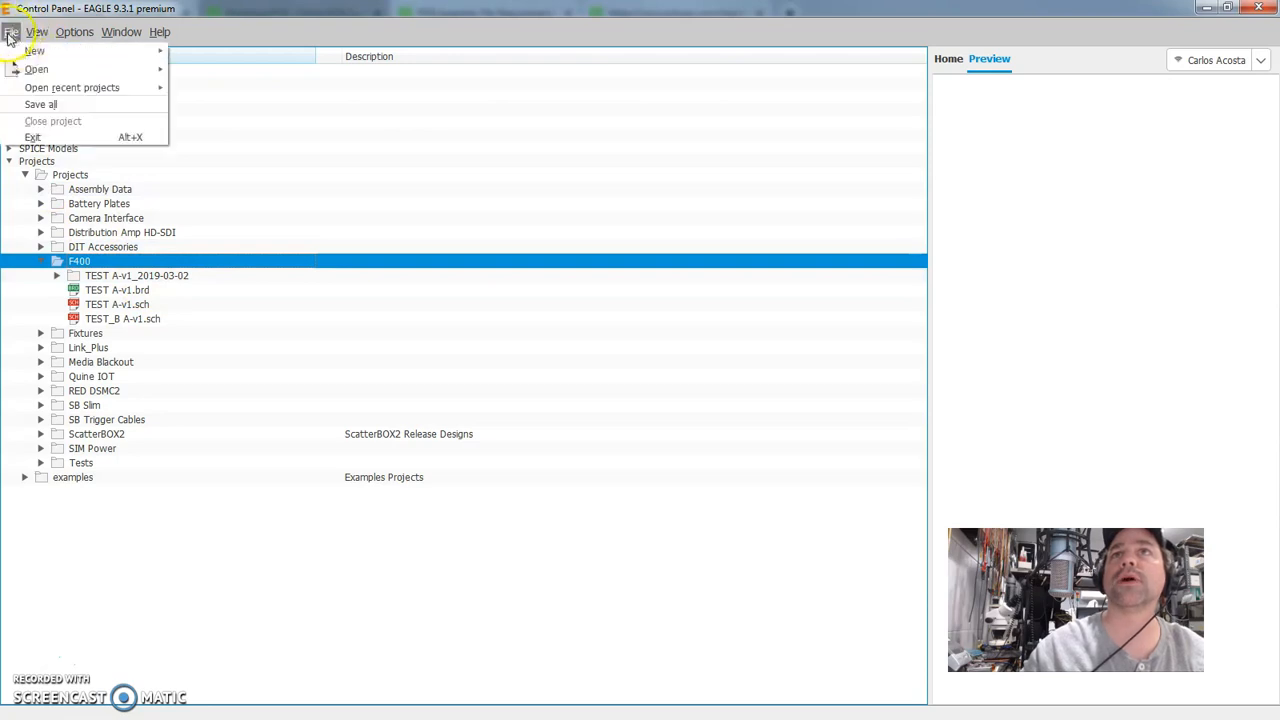
mouse_move(42, 52)
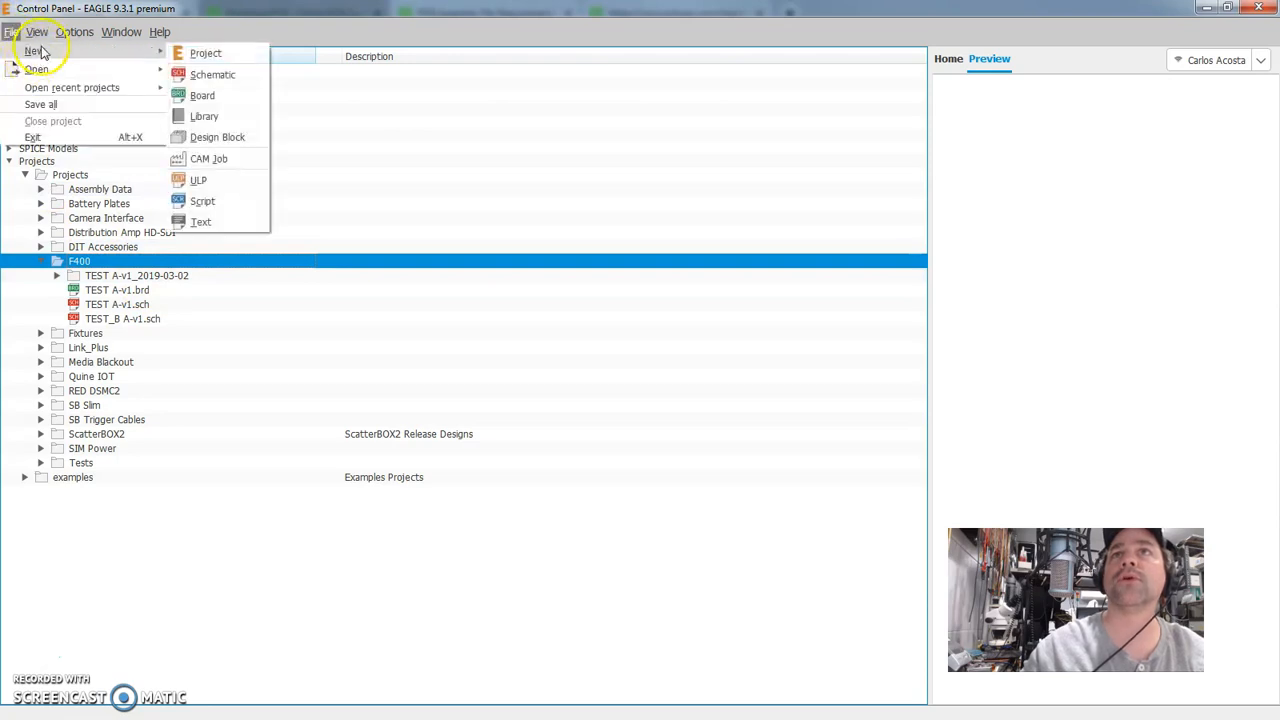
click(214, 75)
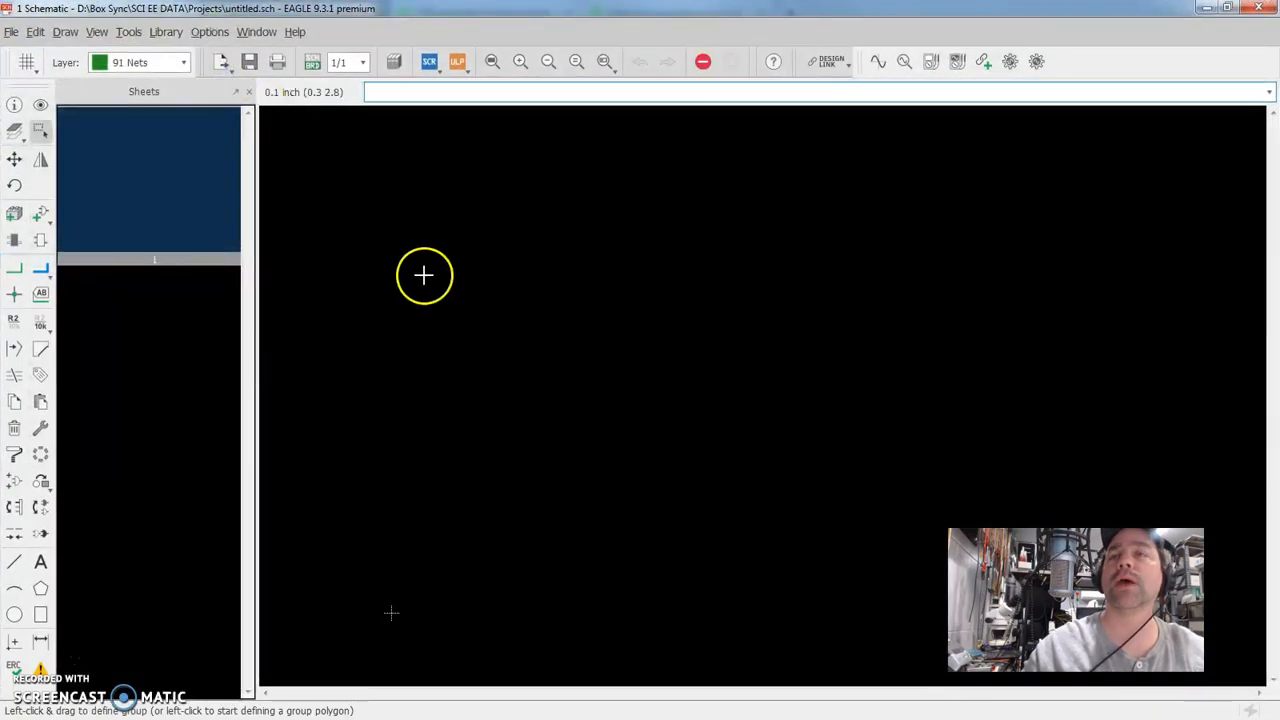
click(424, 275)
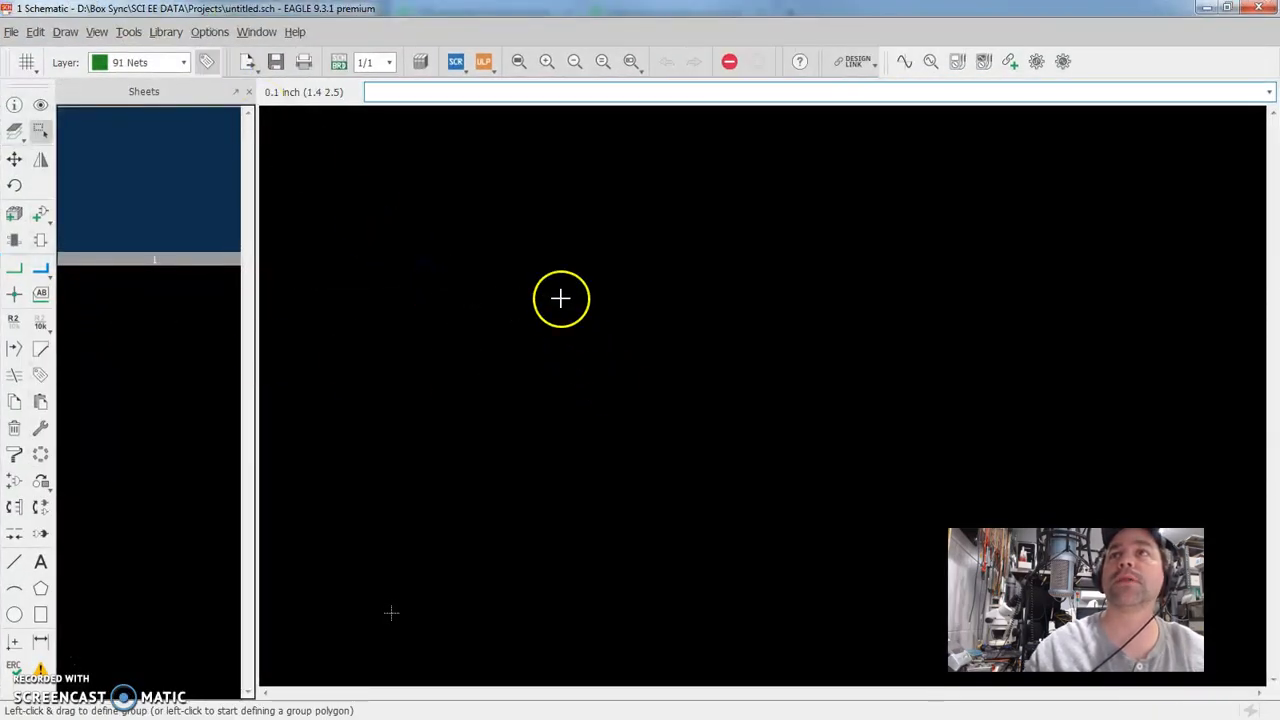
Step: Add the CD4050 hex logic converter from the 0-Solid-Camera-A library, placing its six buffer gates in two rows of three
click(42, 212)
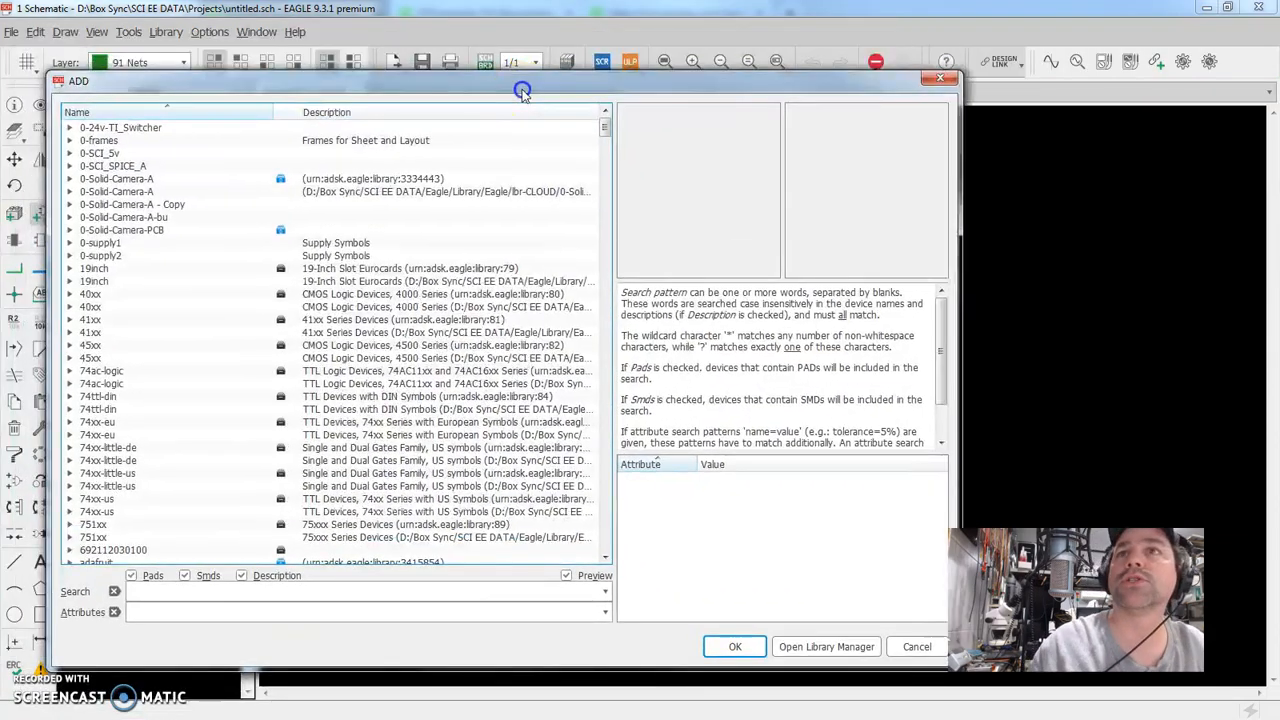
click(71, 178)
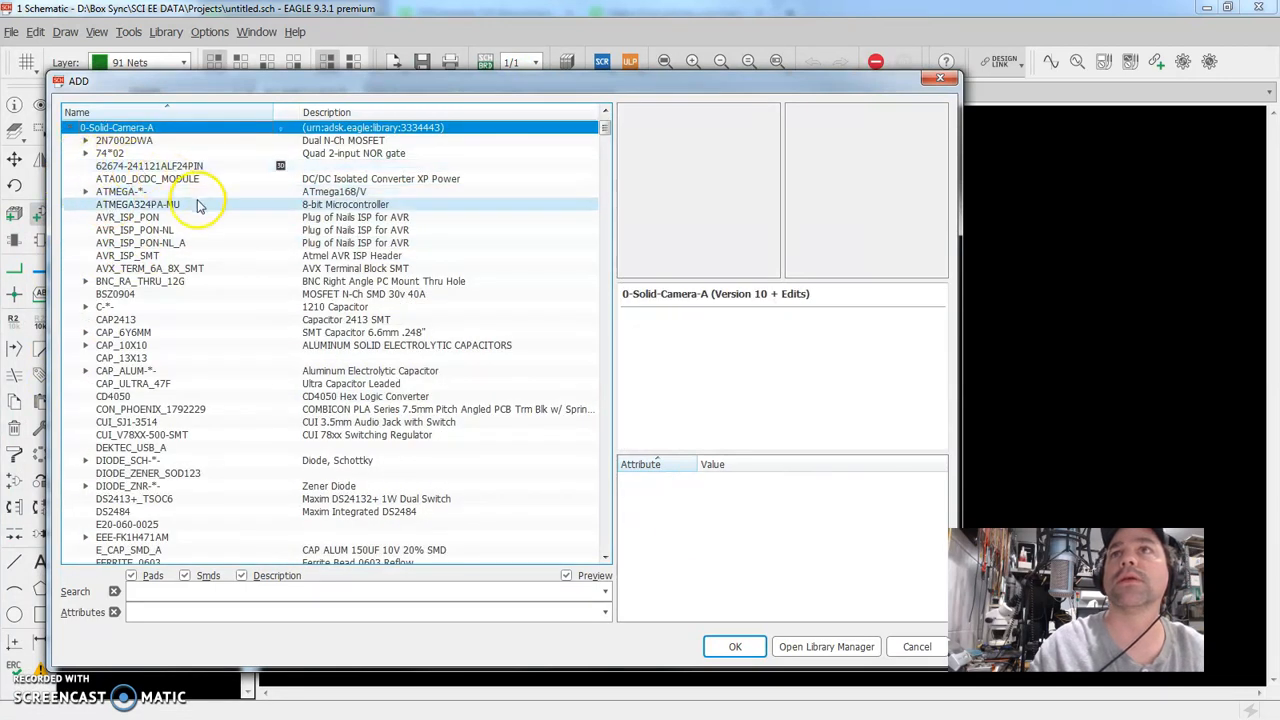
double_click(124, 397)
click(600, 413)
click(600, 512)
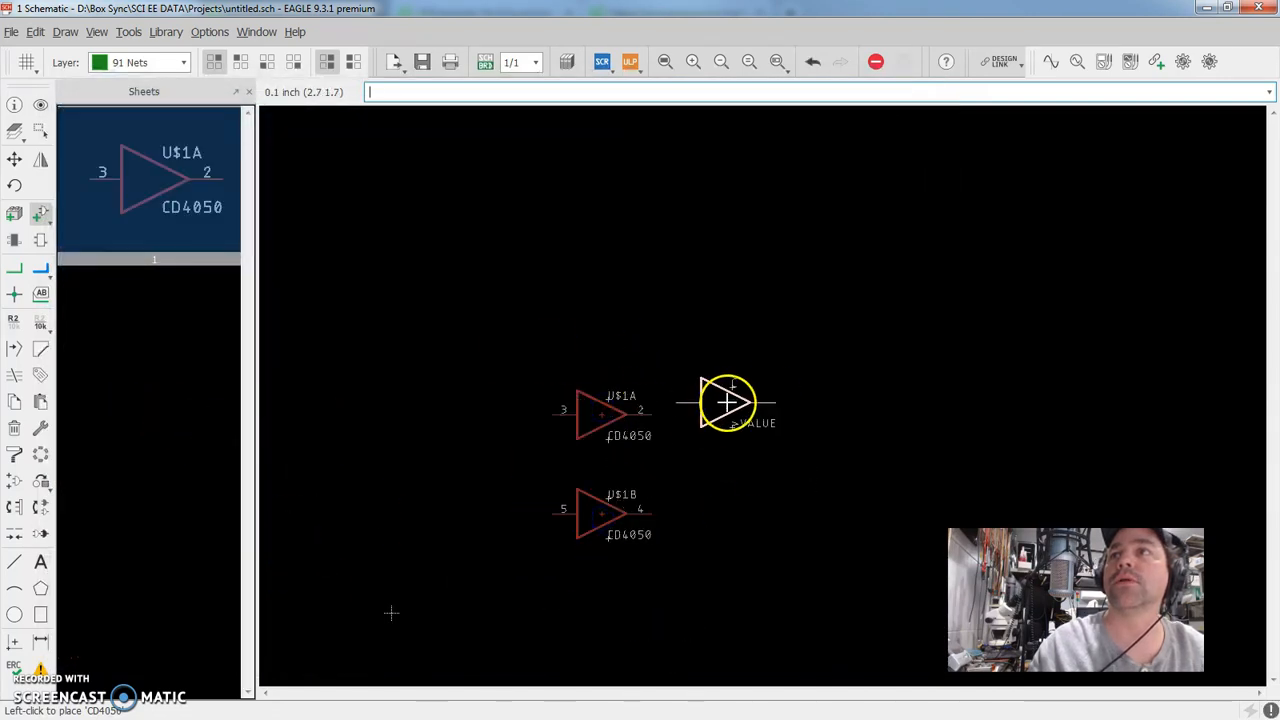
click(750, 412)
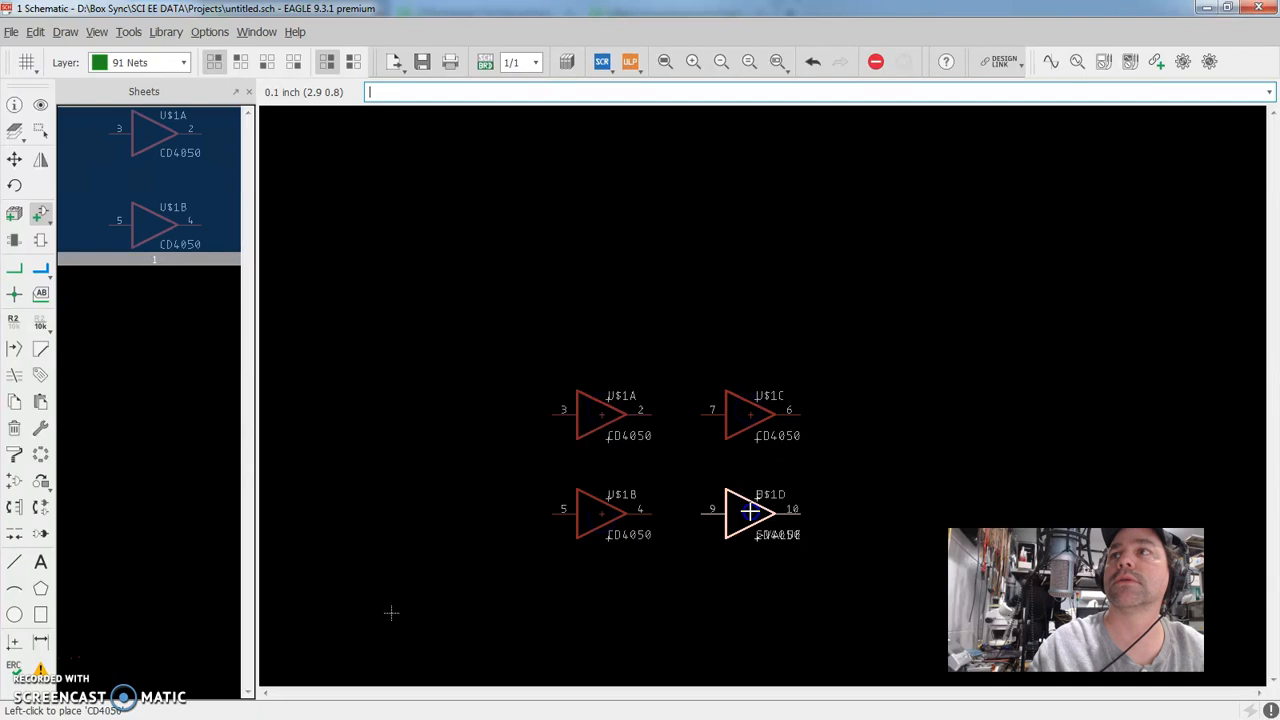
click(750, 512)
click(900, 410)
click(900, 512)
click(680, 553)
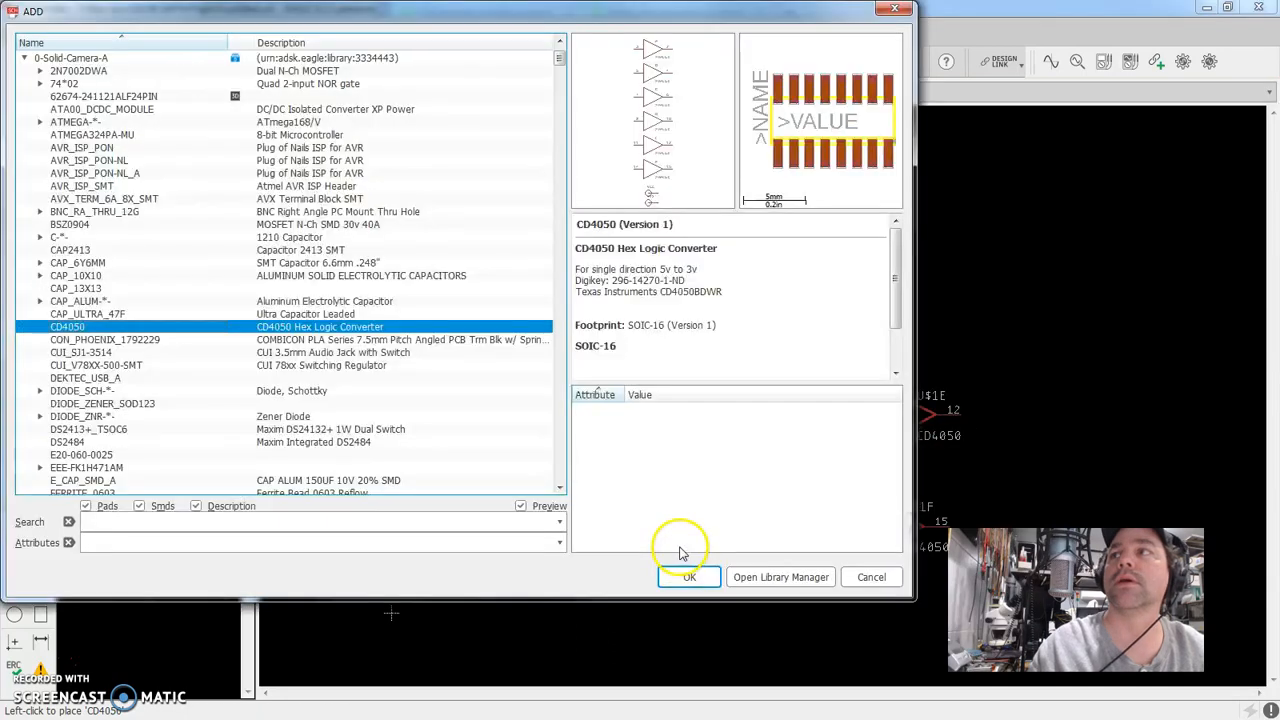
key(Escape)
key(Escape)
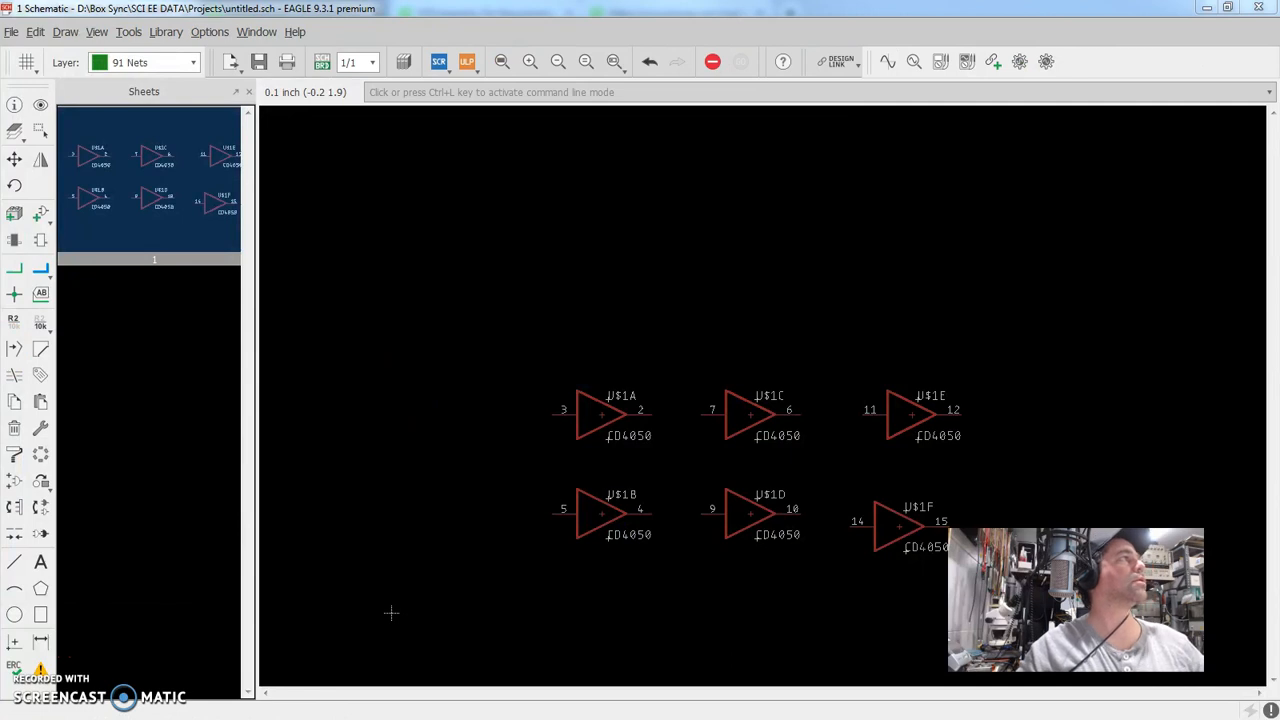
Step: Save the schematic as "Fun A-v1" in the F400 project folder
key(ctrl+s)
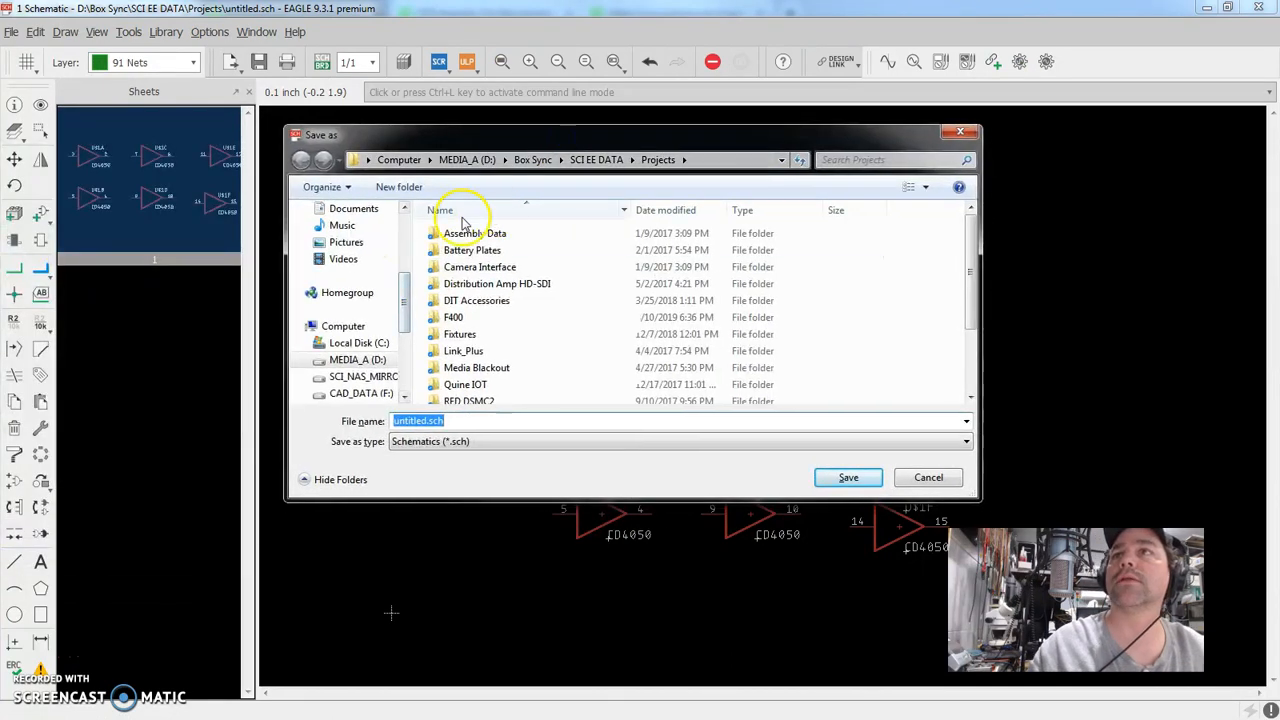
double_click(437, 317)
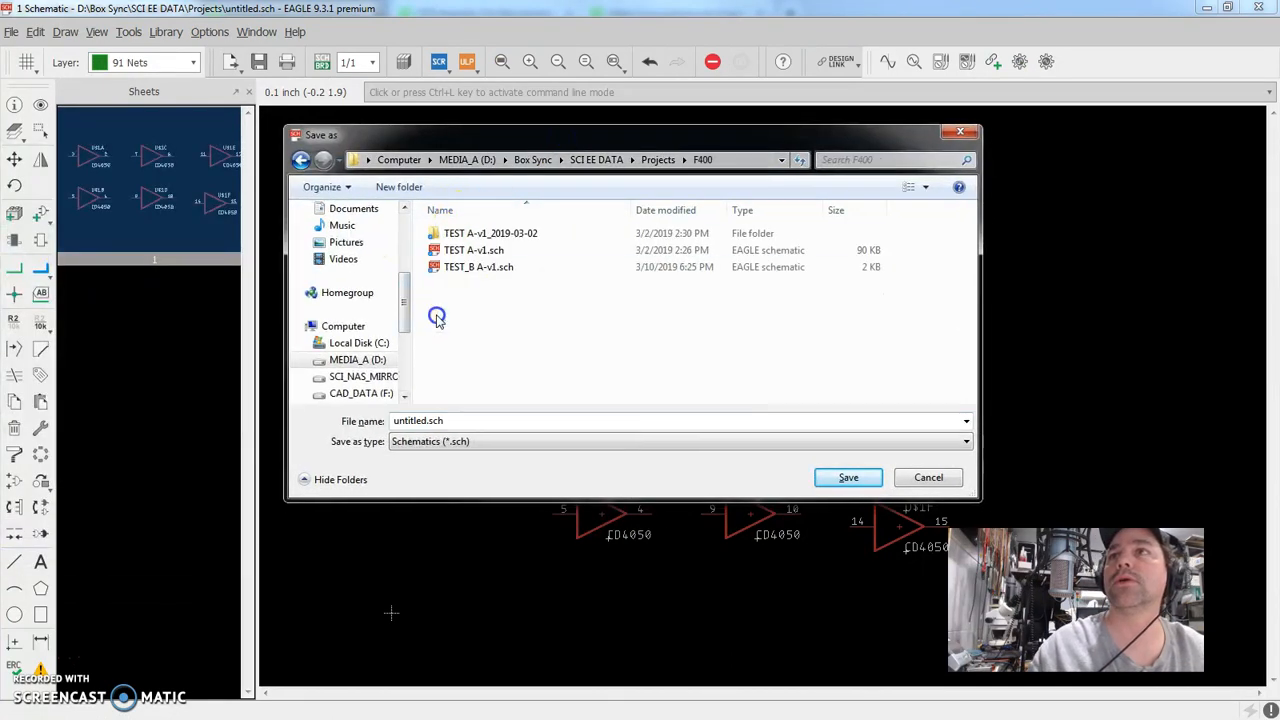
drag(455, 420, 294, 423)
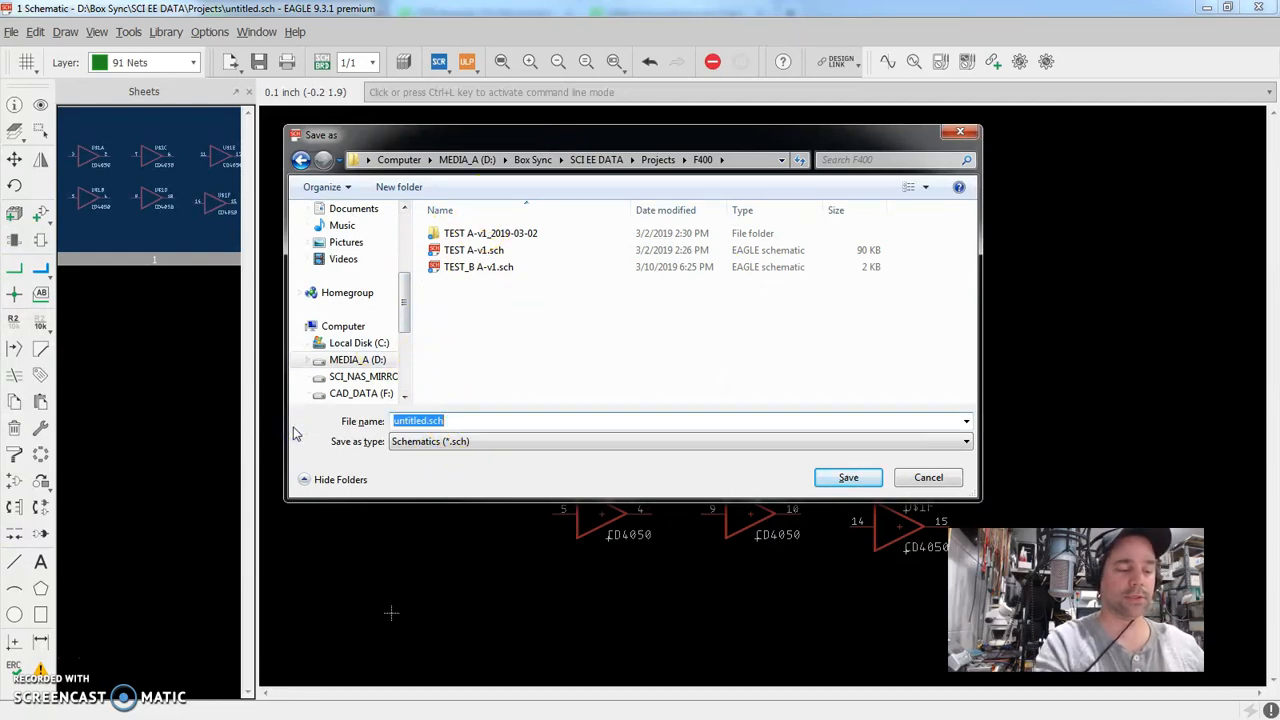
text(Fun )
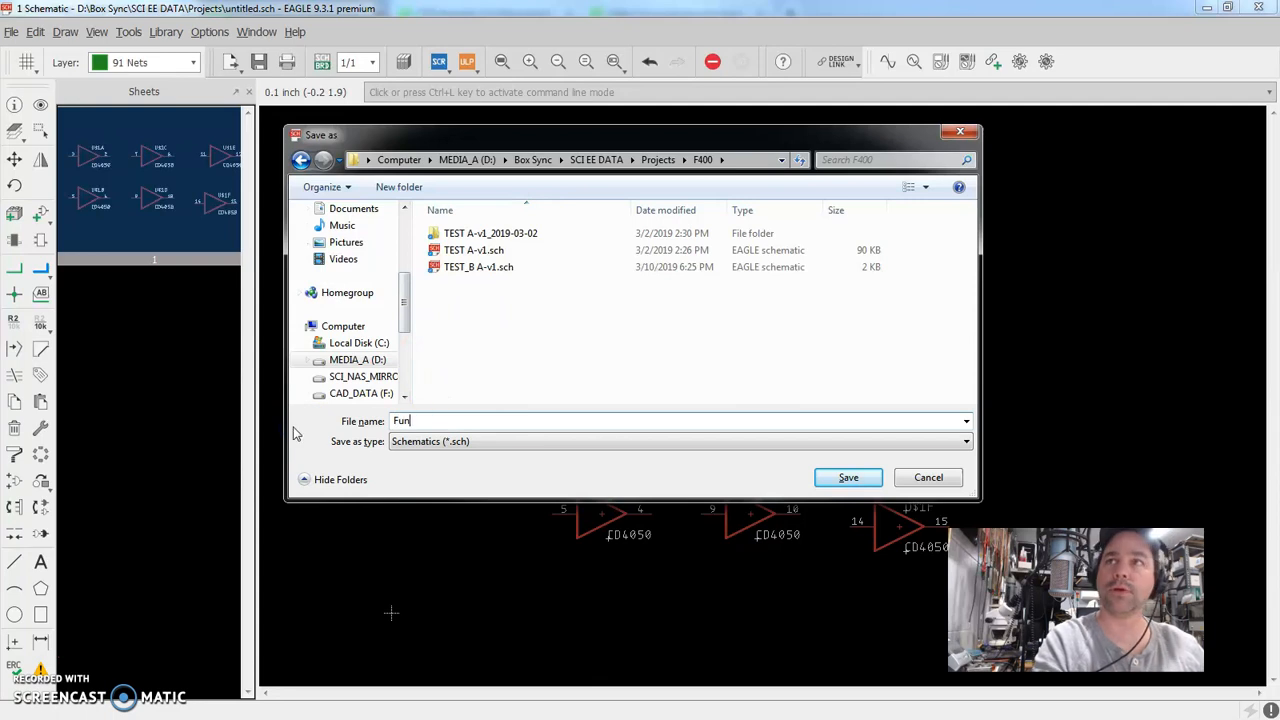
text(A-v1)
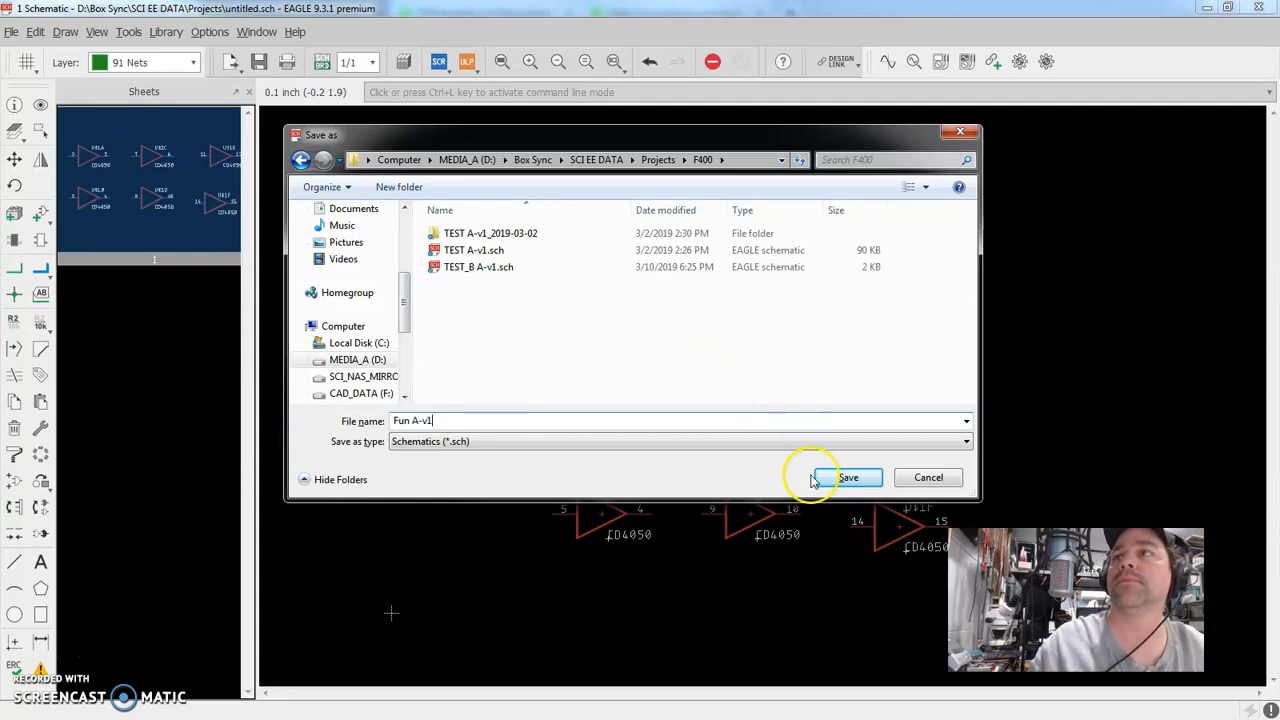
click(846, 474)
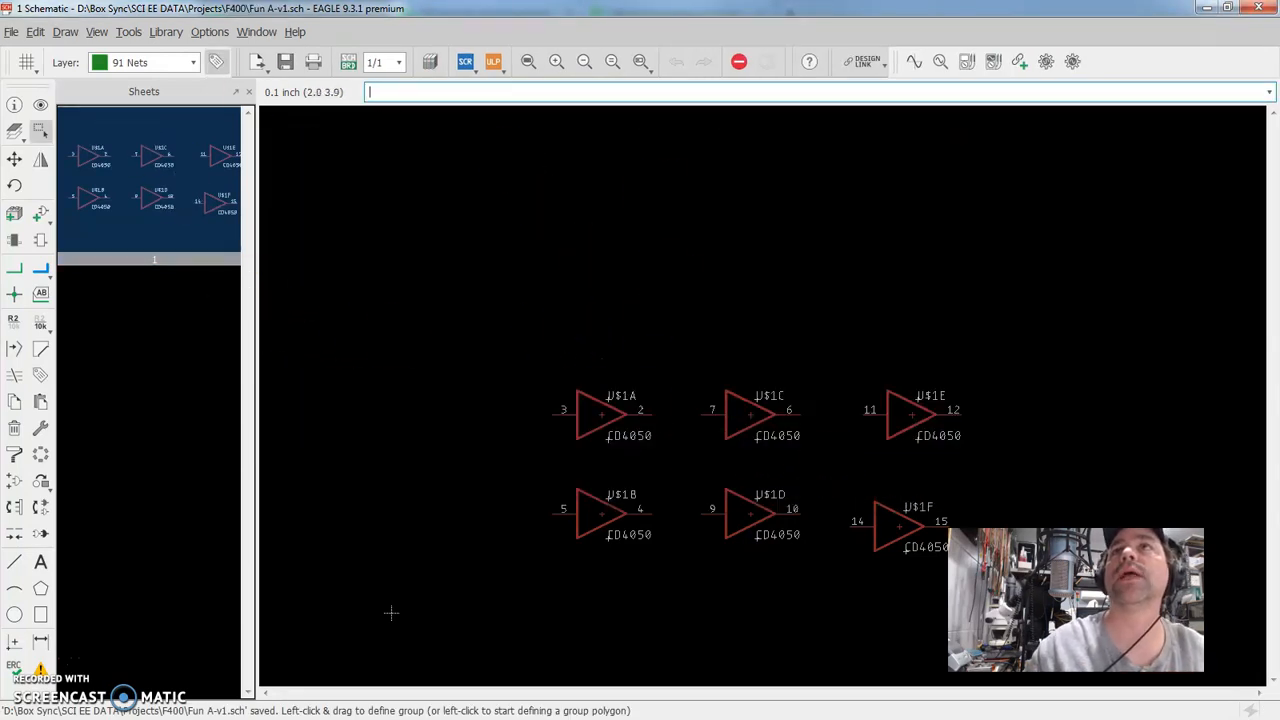
Step: Generate the board from the schematic and move the CD4050 package to about the middle of the board area
click(348, 63)
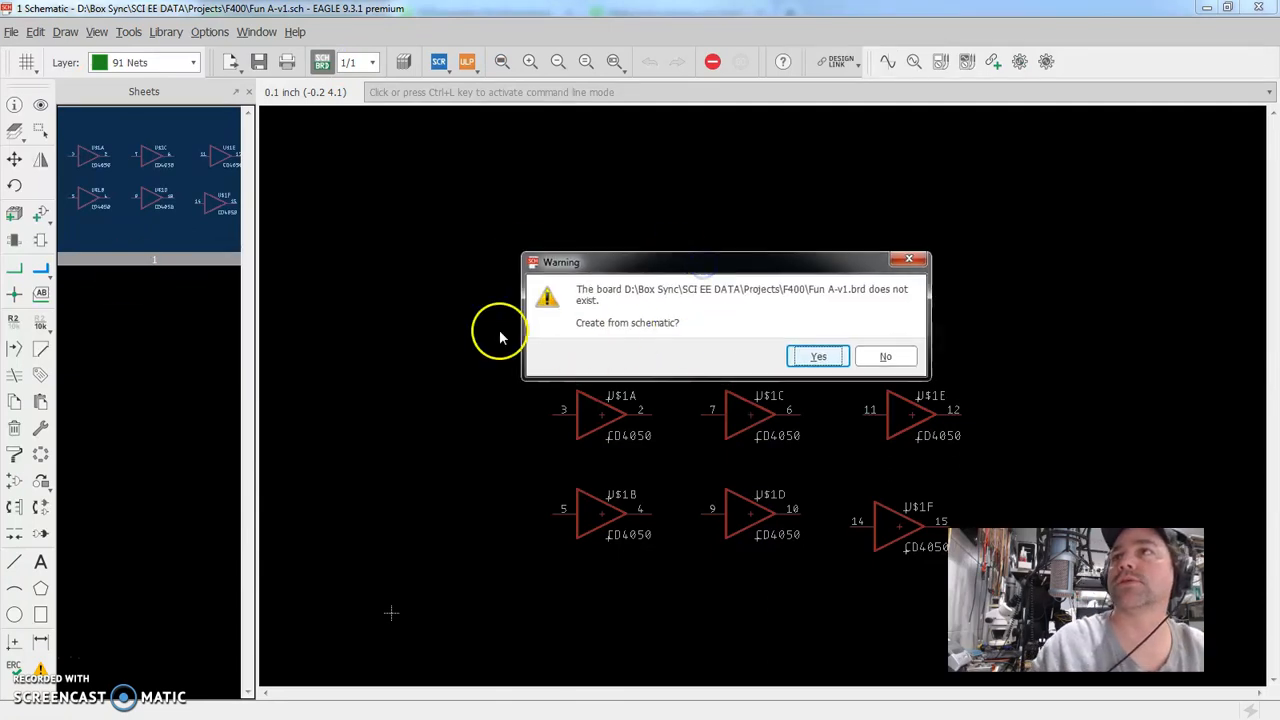
click(818, 356)
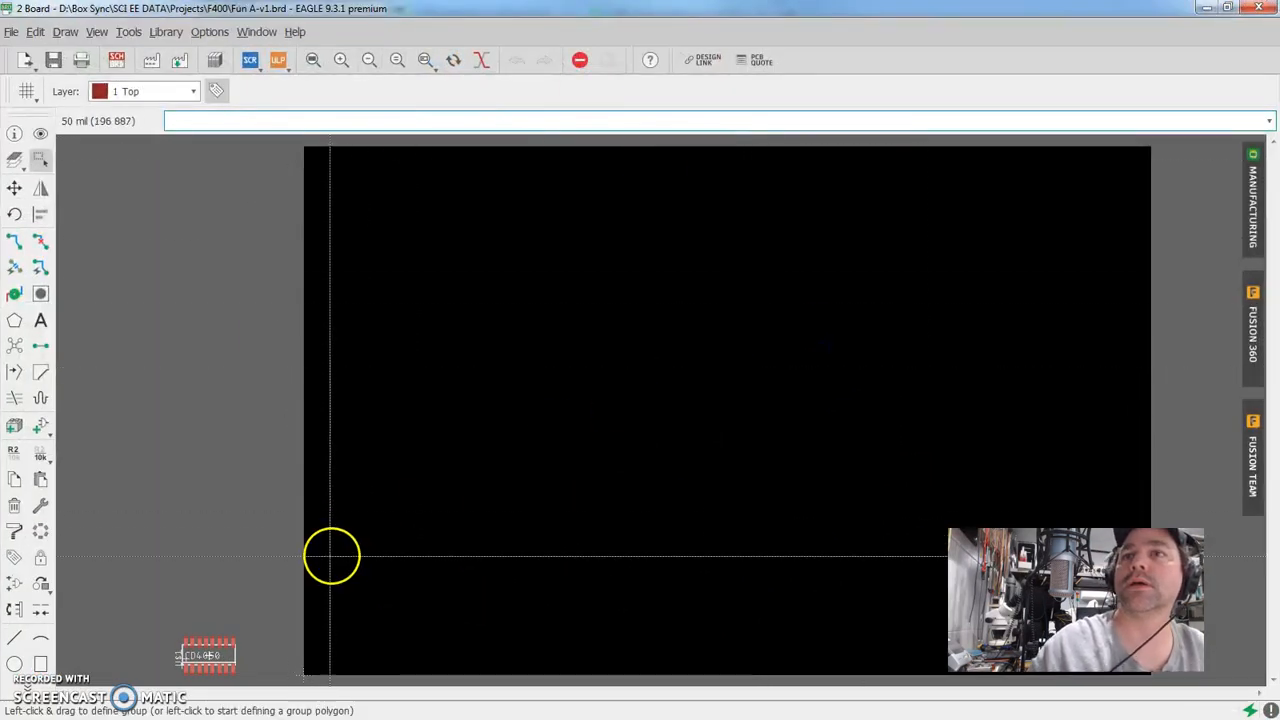
key(F7)
click(199, 647)
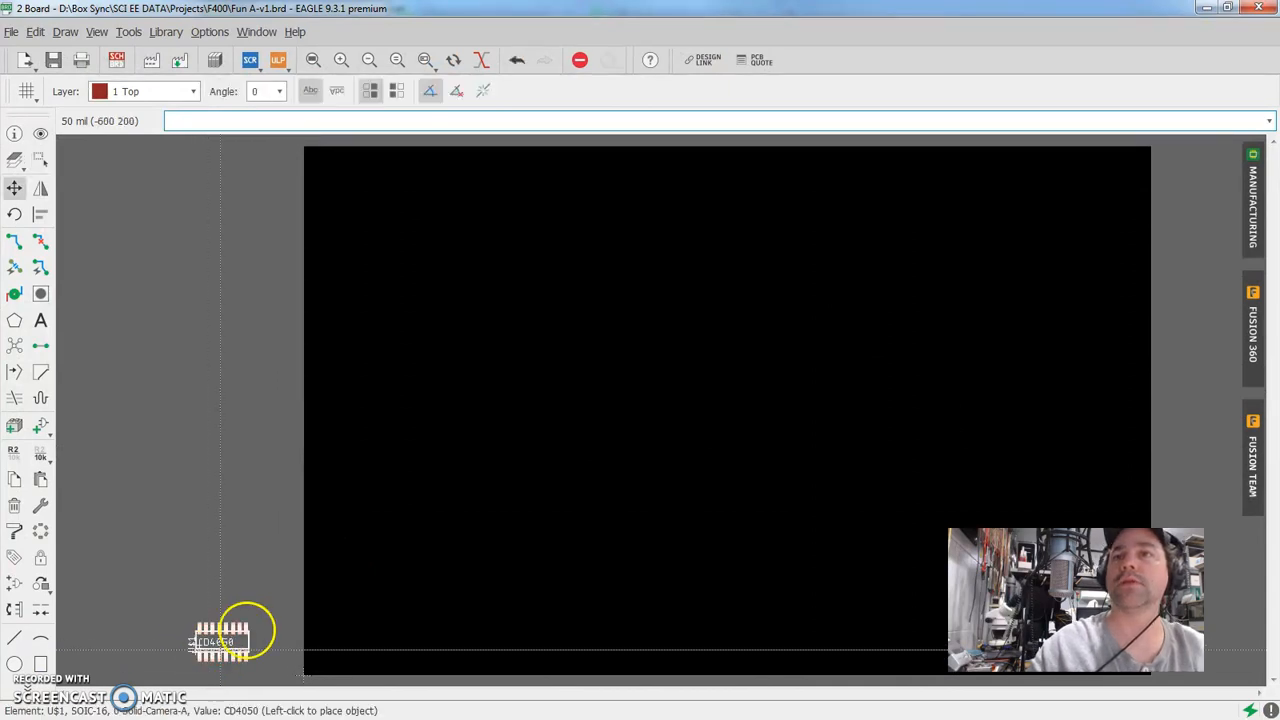
click(713, 428)
scroll(635, 403, down, 2)
scroll(635, 403, up, 1)
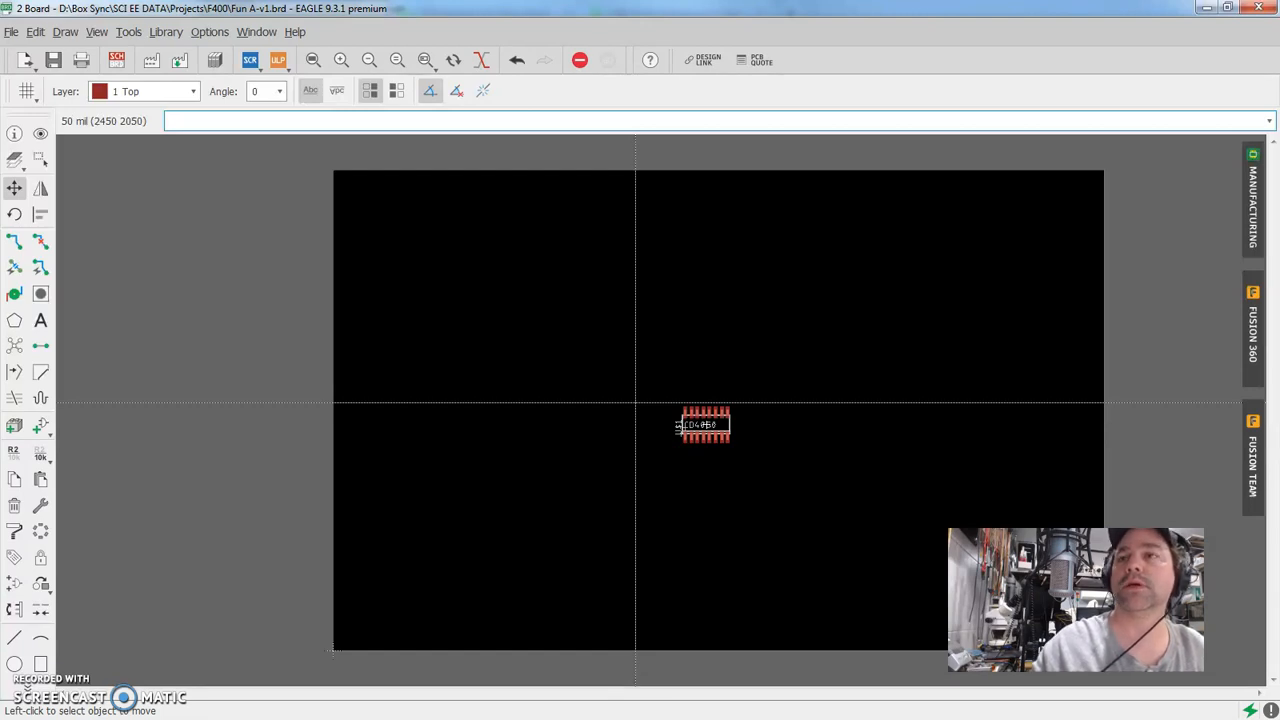
click(606, 412)
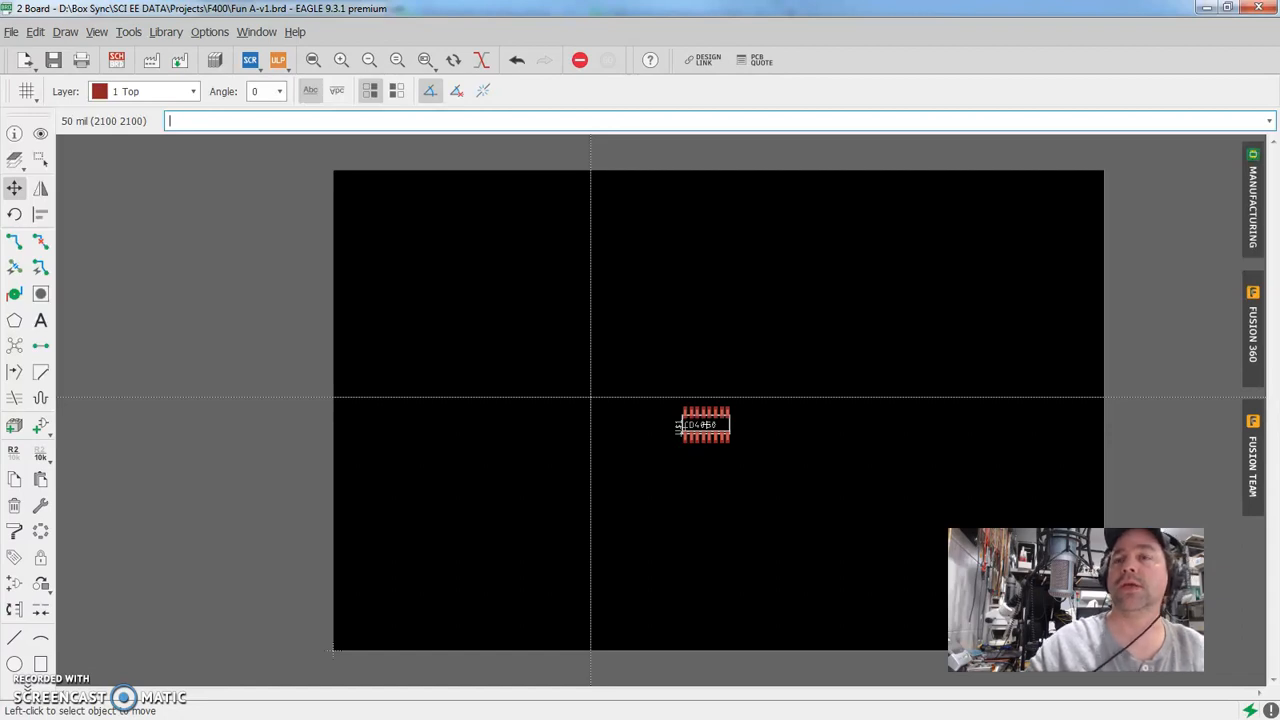
click(575, 413)
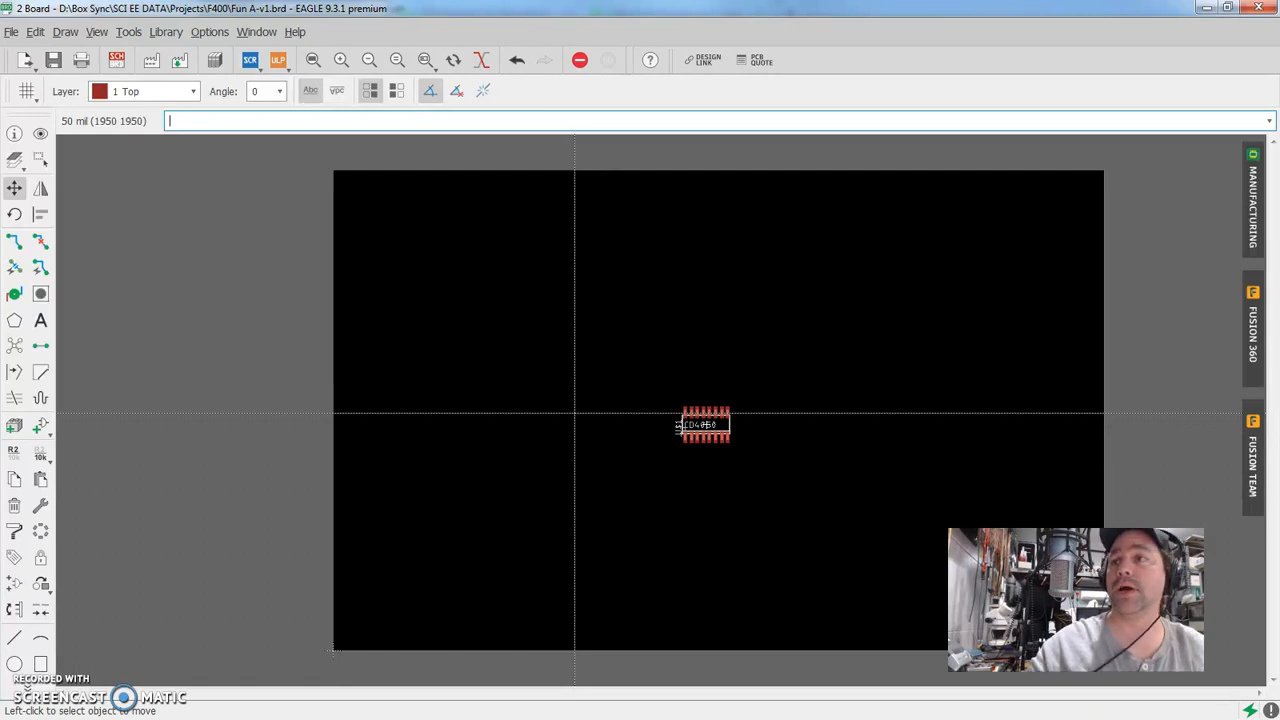
click(547, 424)
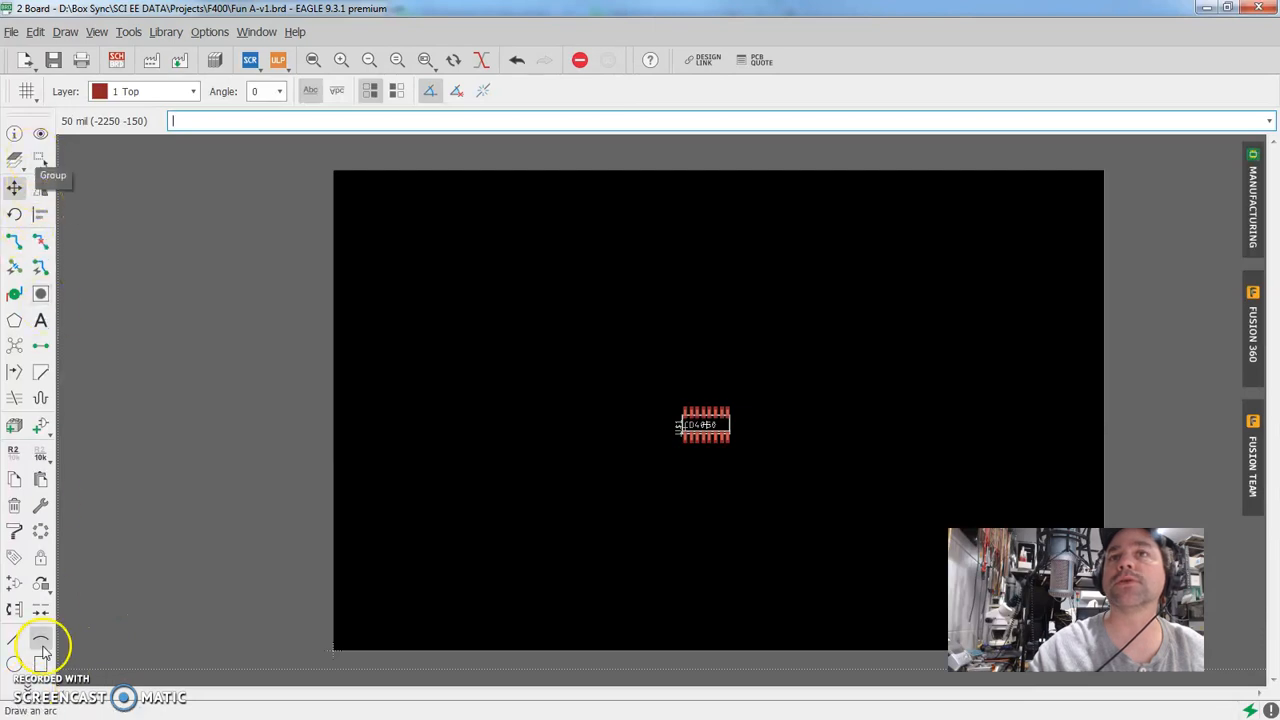
Step: Undock the board editor's command toolbar and lay it out horizontally so the cut-off tools, including DRC, are reachable
click(27, 689)
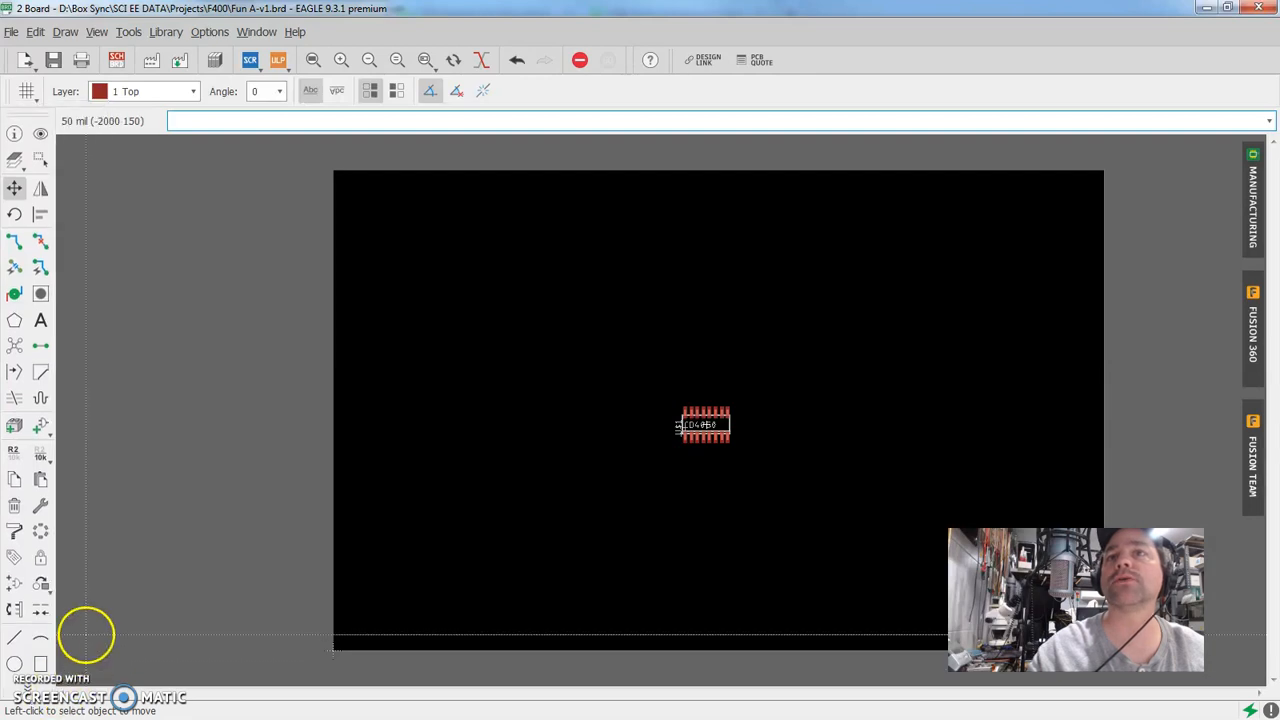
click(24, 690)
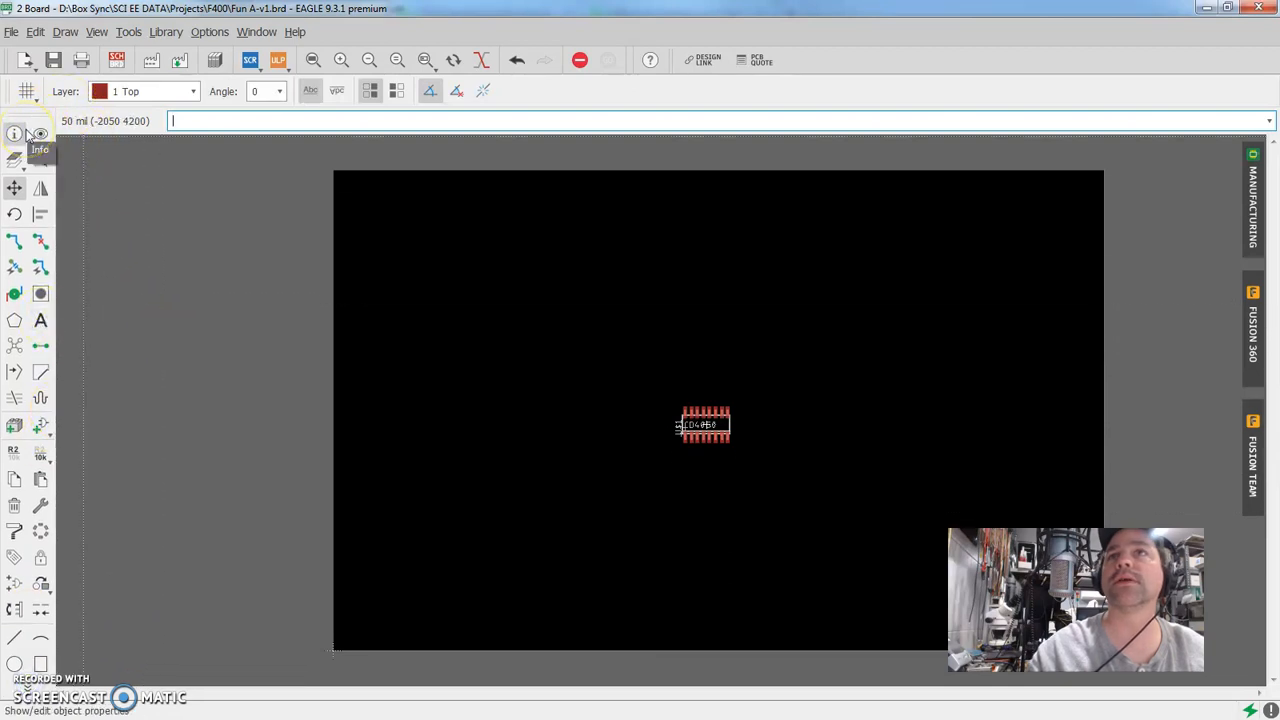
drag(26, 118, 0, 323)
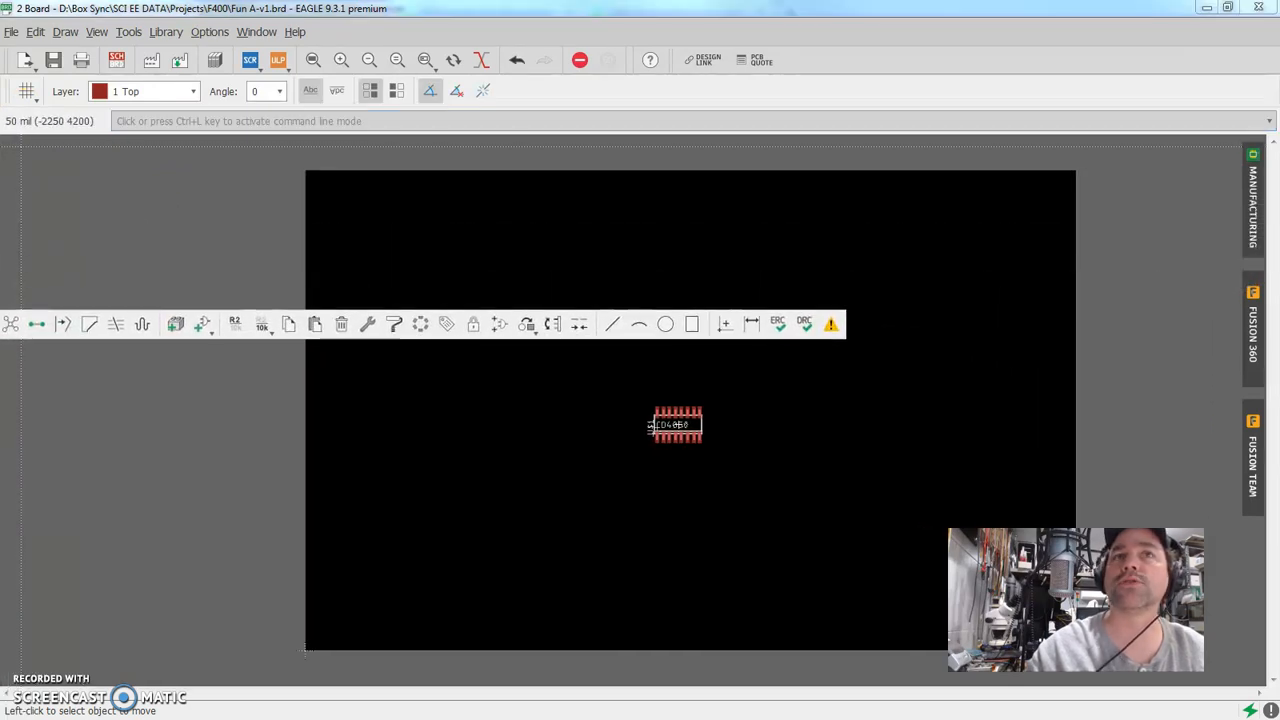
Step: Open the DRC design rules and examine the rules description and the layer setup, leaving the description unedited
click(805, 333)
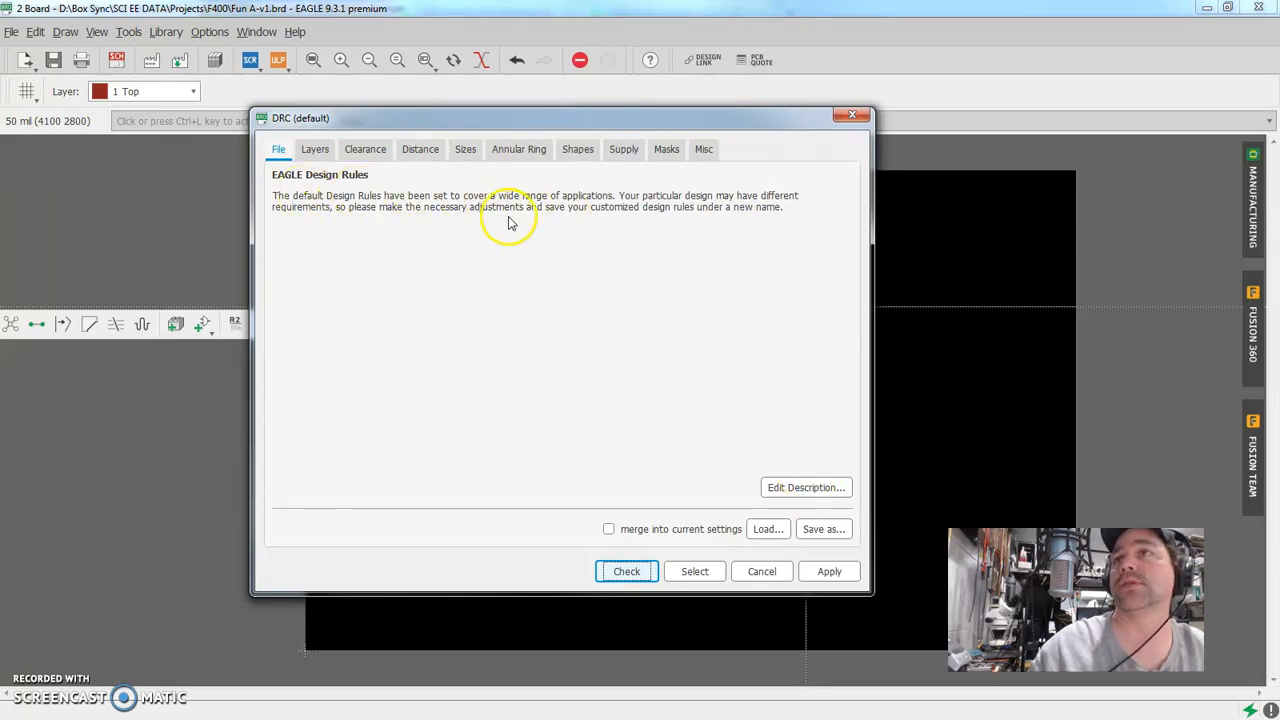
click(801, 487)
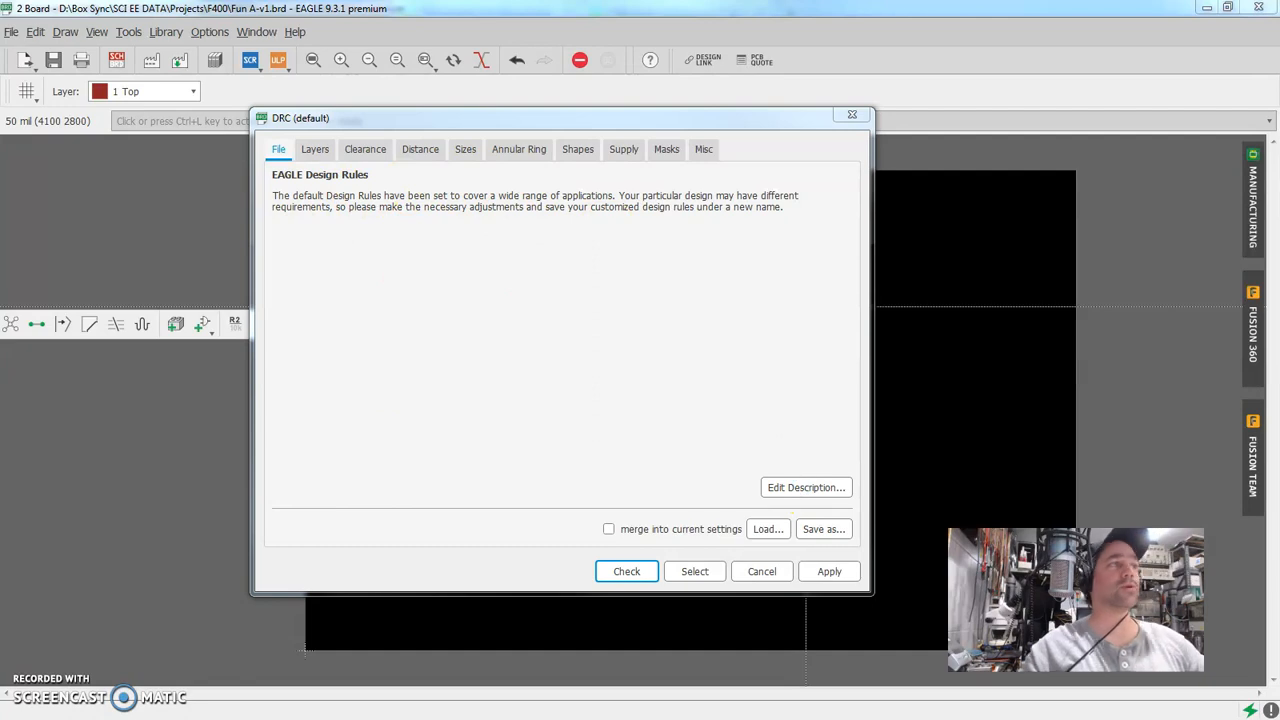
drag(491, 286, 528, 189)
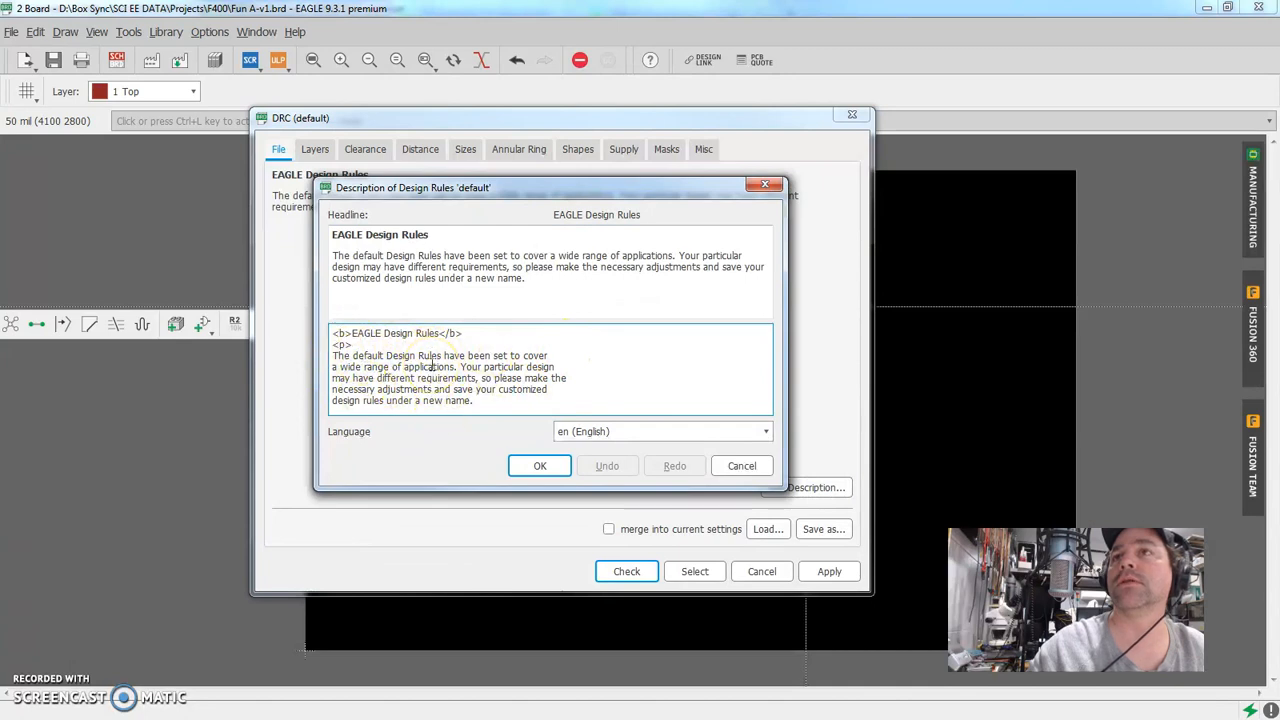
click(738, 467)
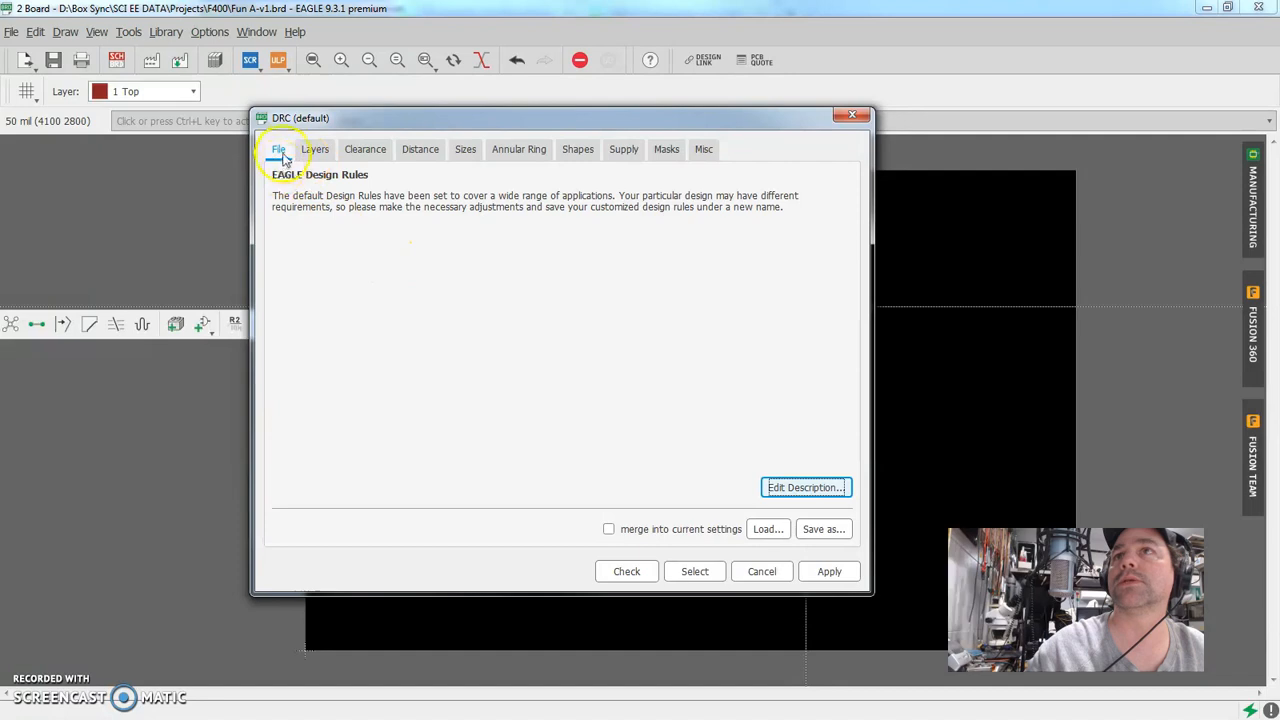
click(314, 150)
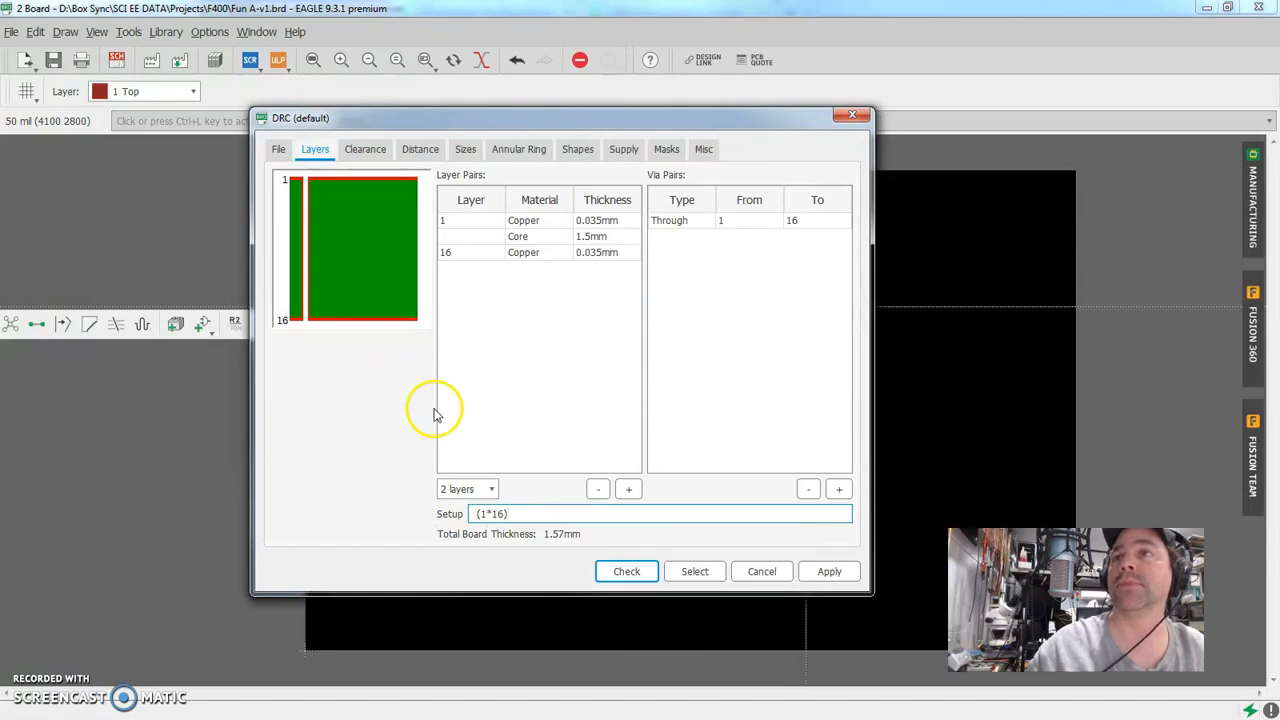
Step: Set the board's layer setup to 12 layers and examine the material and thickness listed for each layer
click(491, 489)
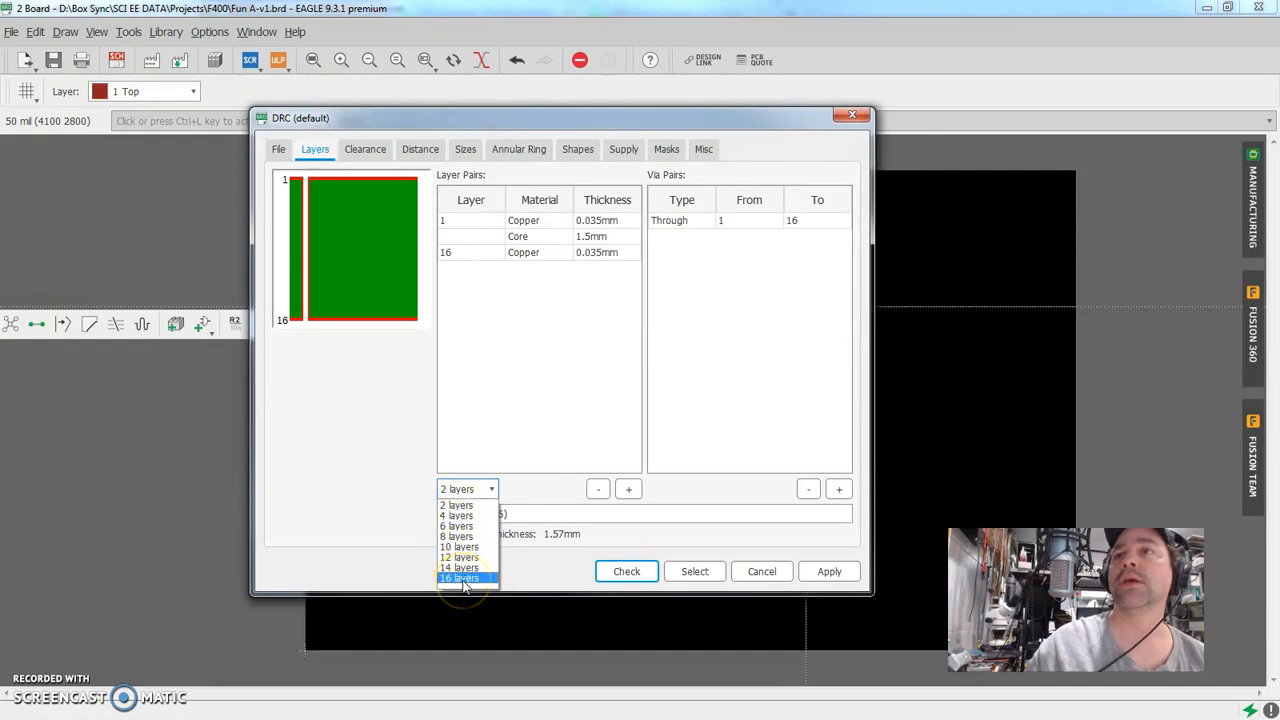
click(457, 505)
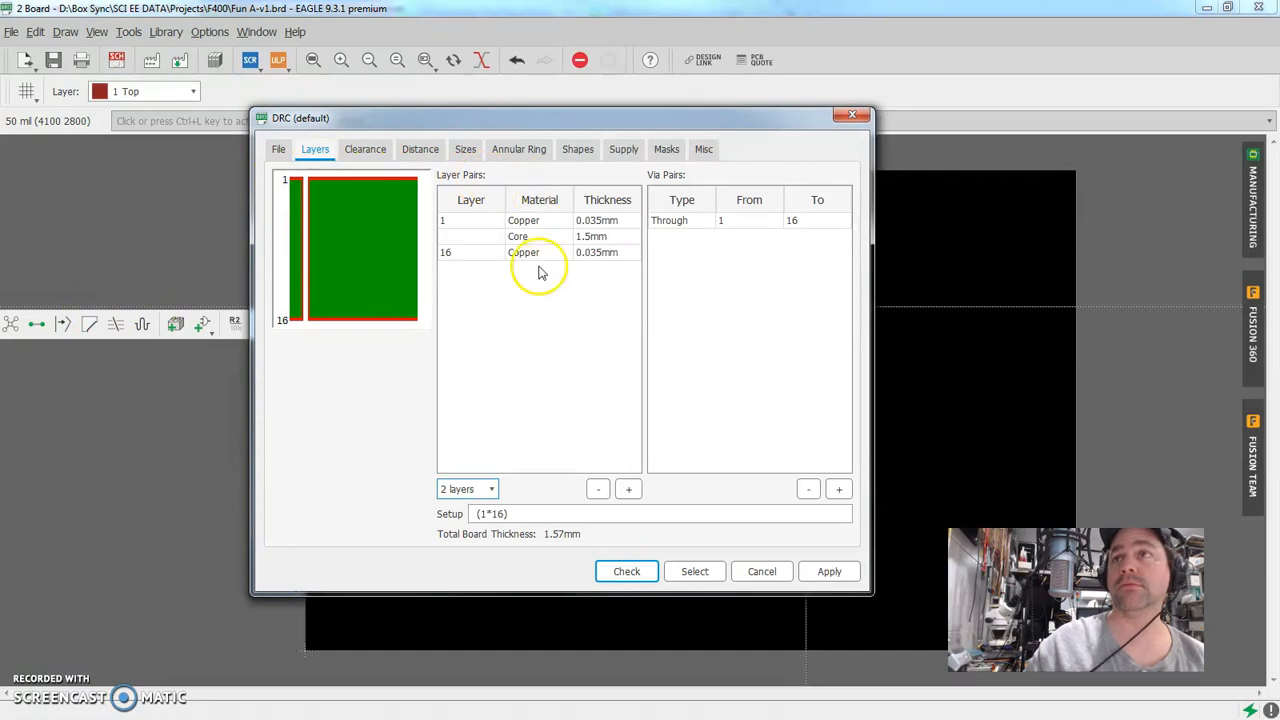
click(489, 489)
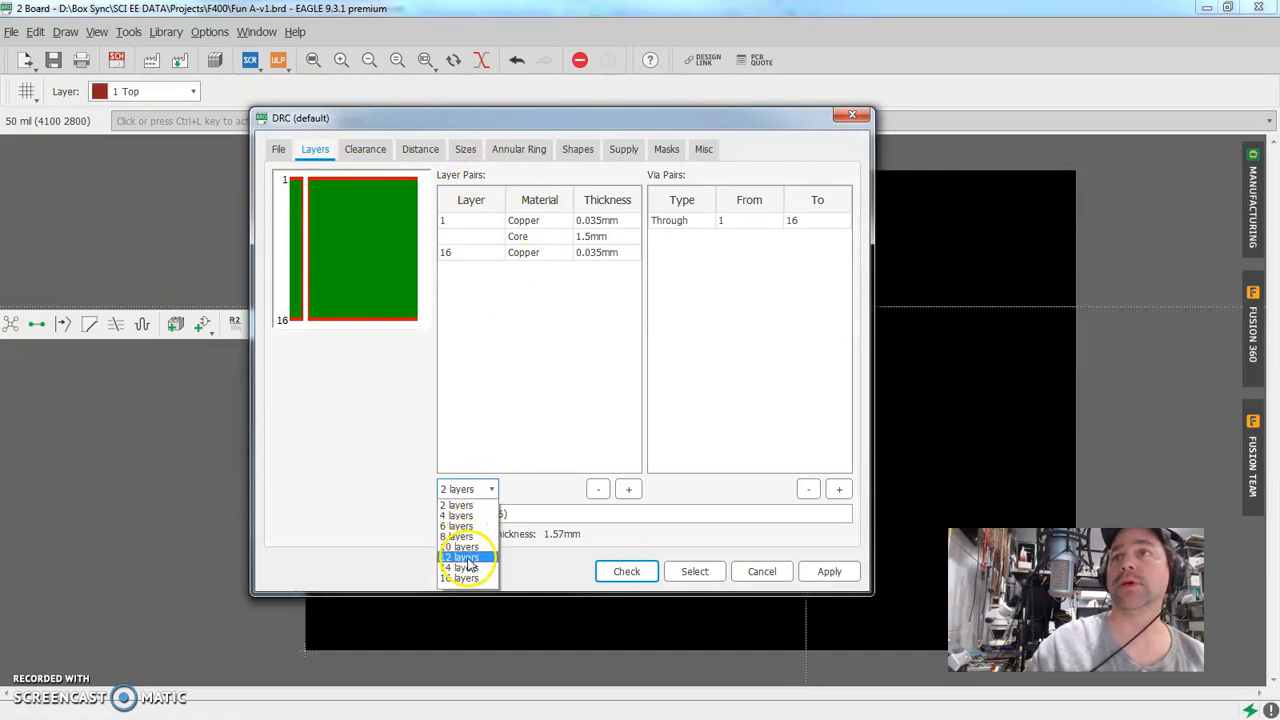
click(466, 558)
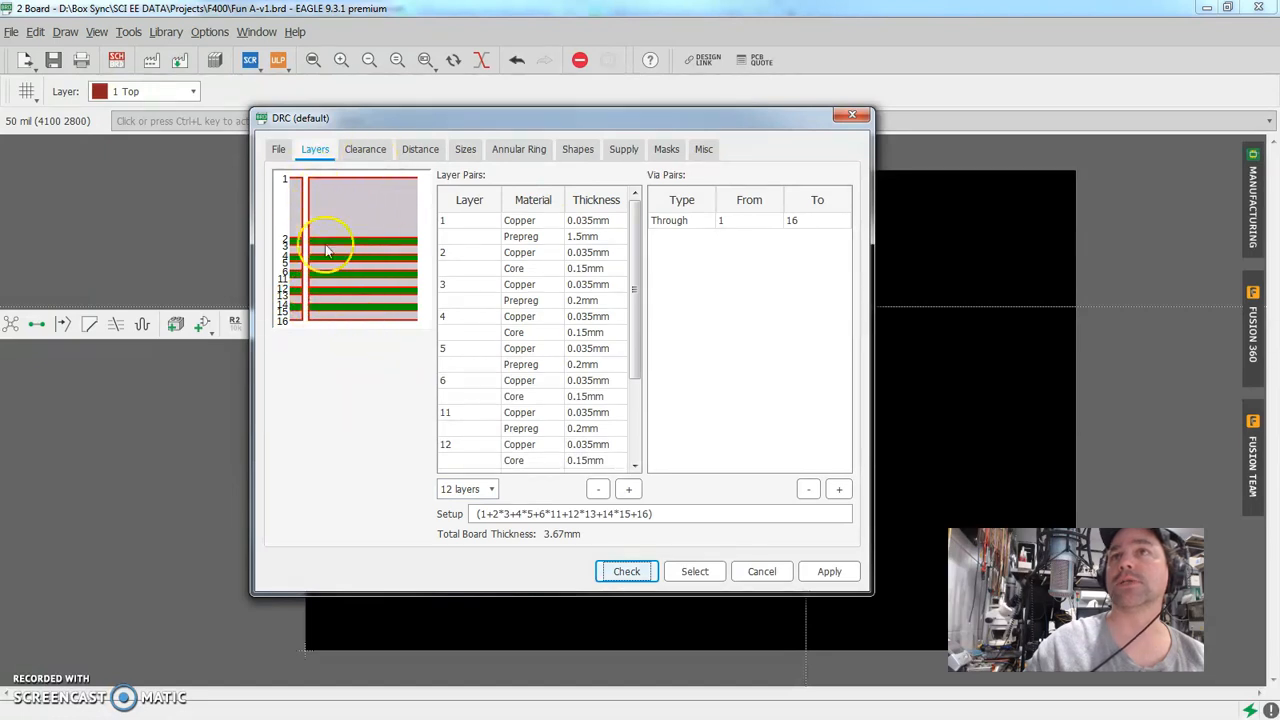
drag(637, 242, 641, 264)
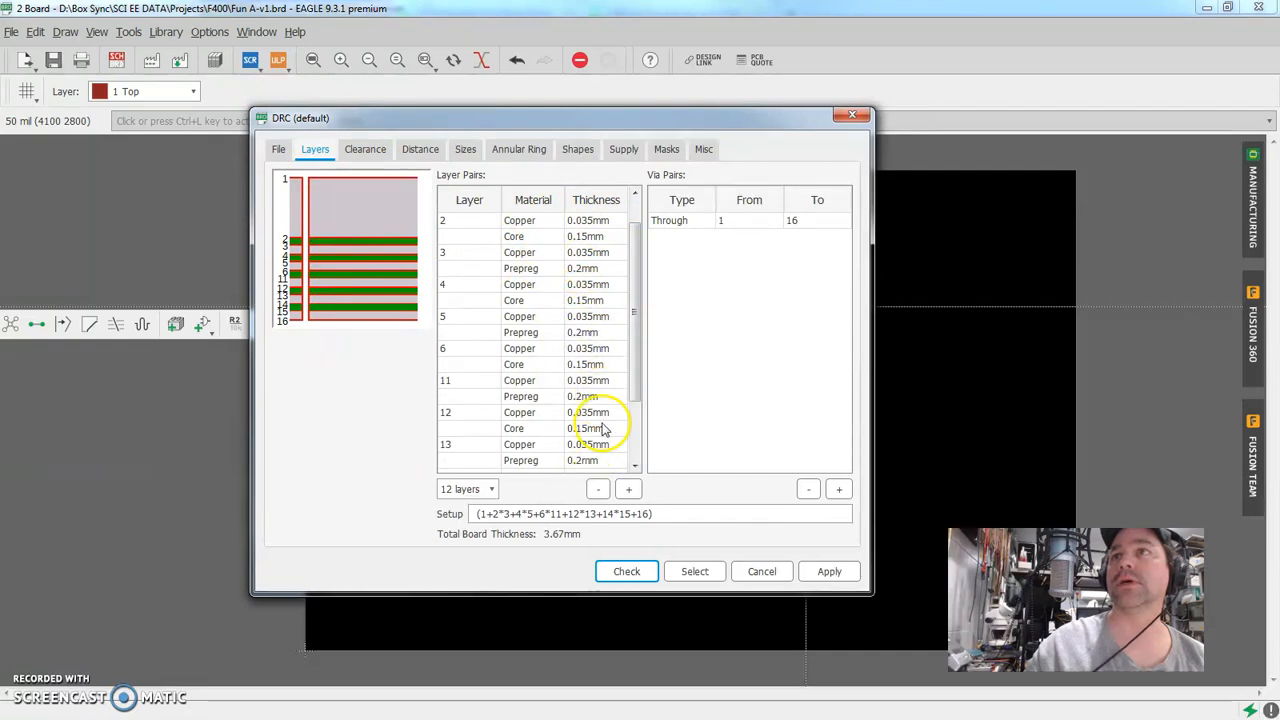
drag(629, 323, 630, 375)
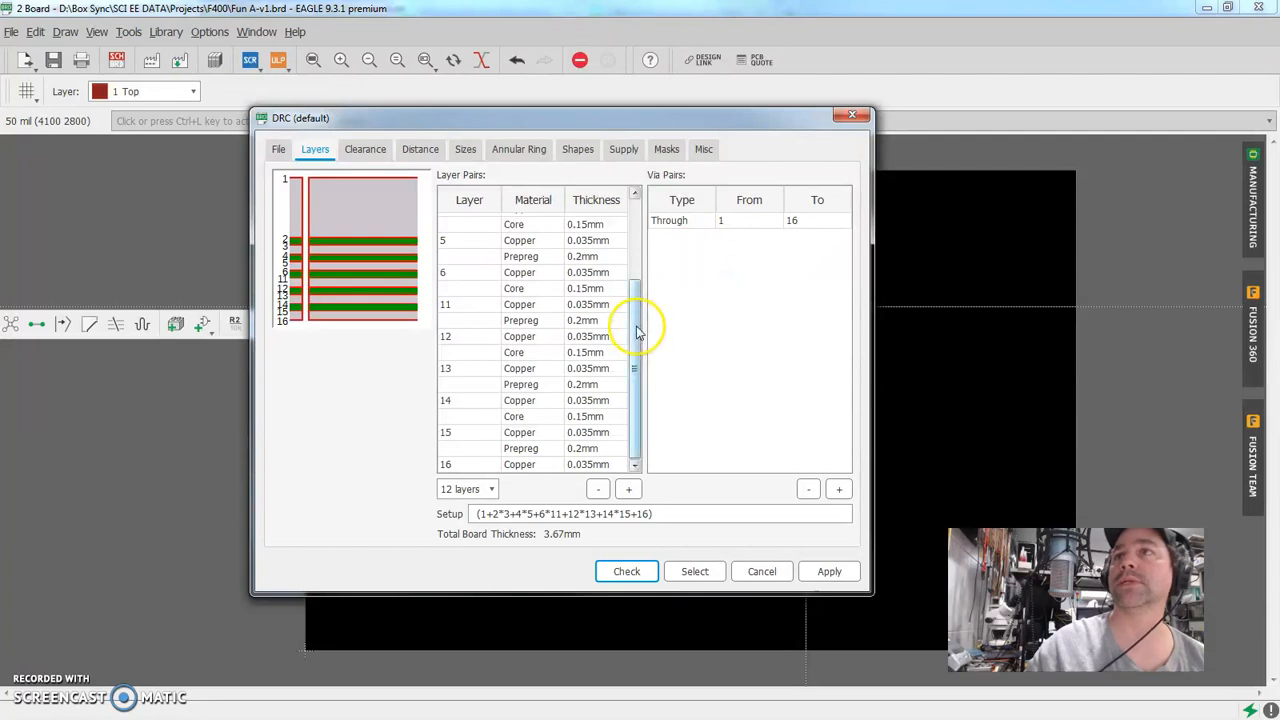
drag(640, 323, 634, 254)
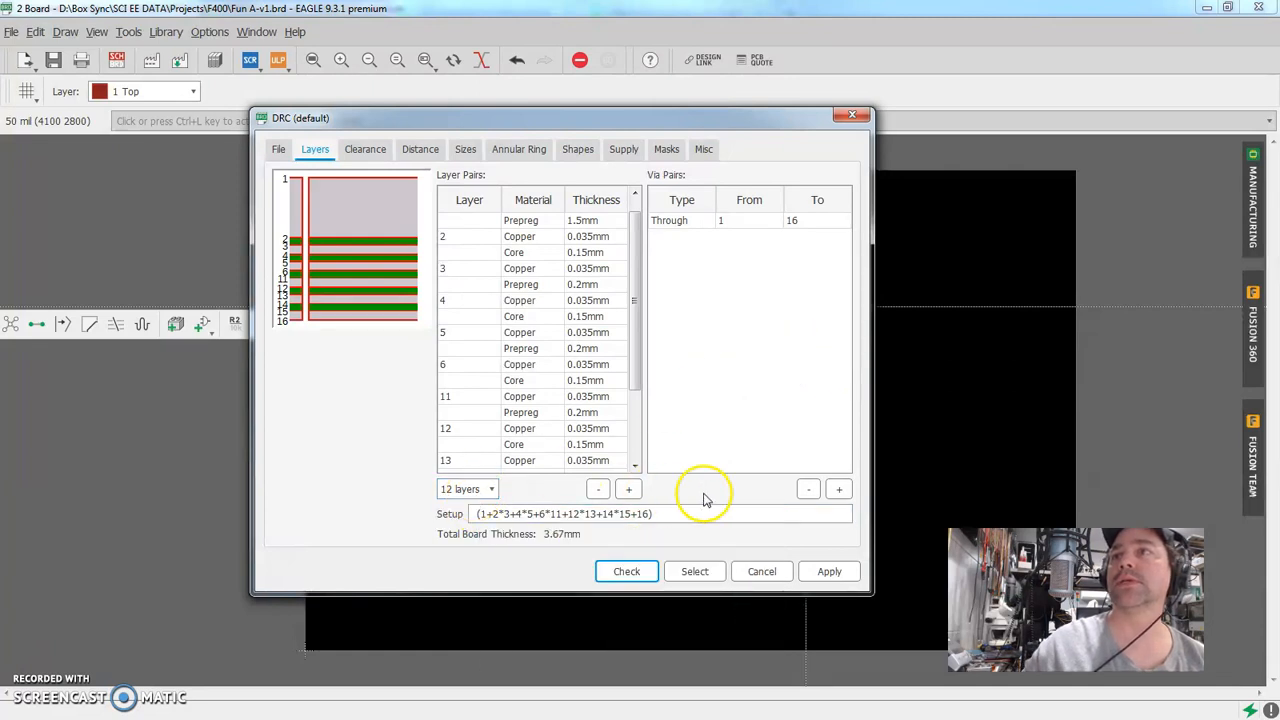
Step: Add a via pair running from layer 1 to layer 4 in the layer setup
click(839, 490)
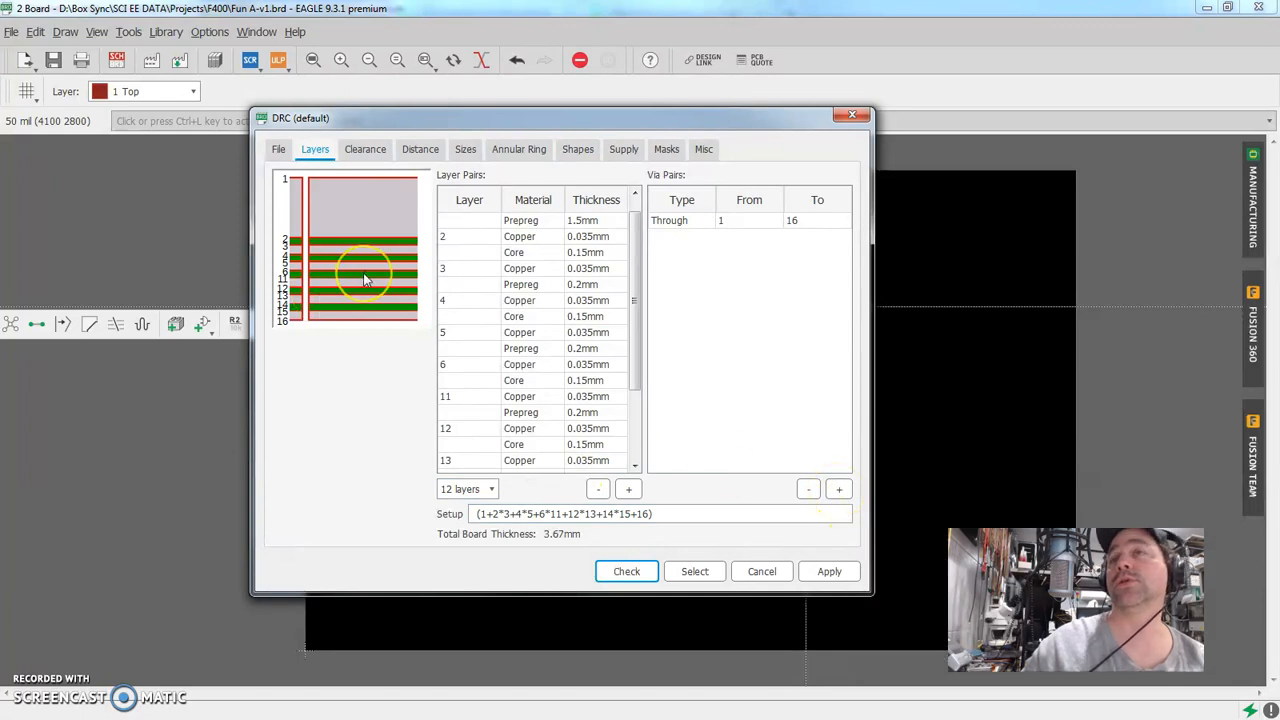
click(838, 490)
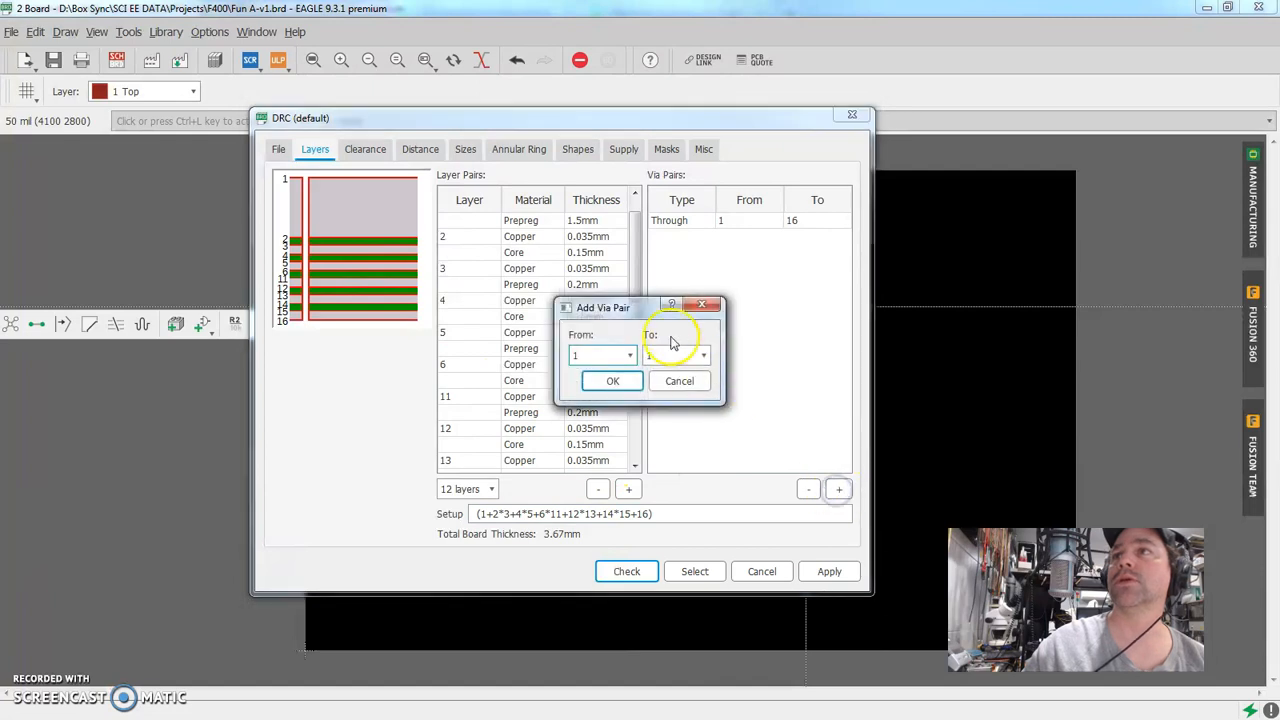
drag(631, 314, 645, 258)
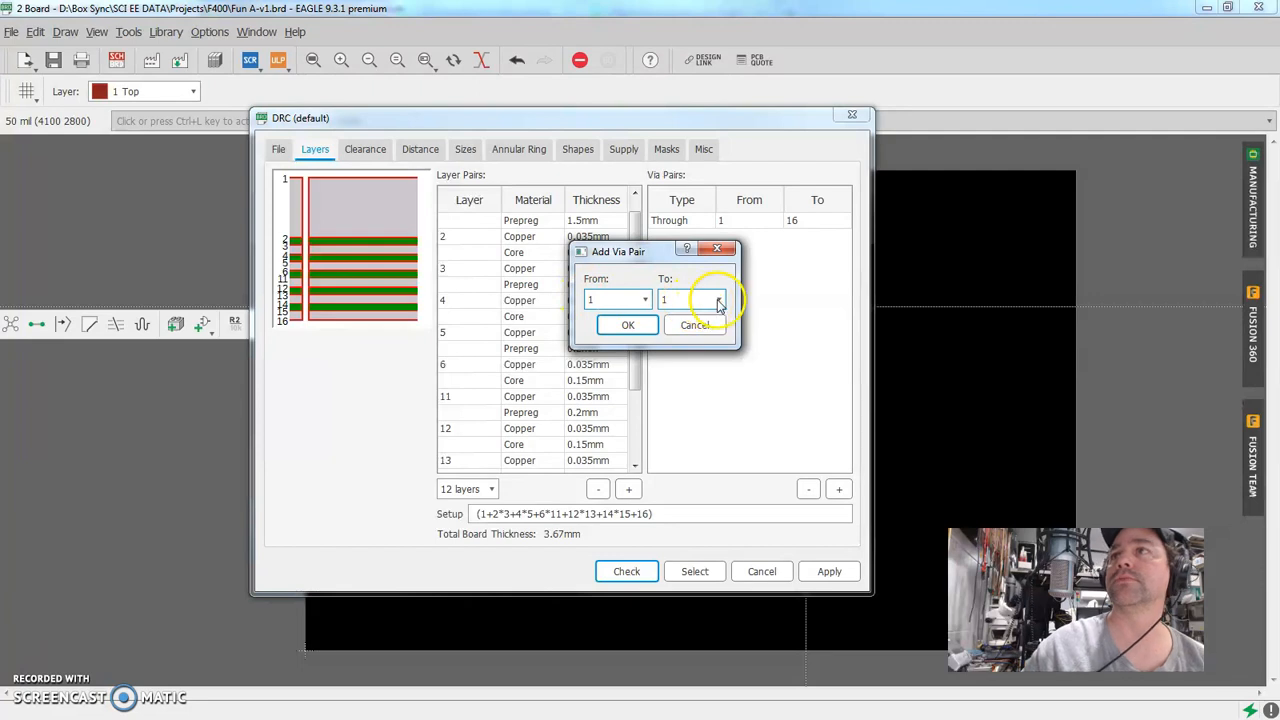
click(718, 301)
click(679, 350)
click(627, 324)
click(306, 256)
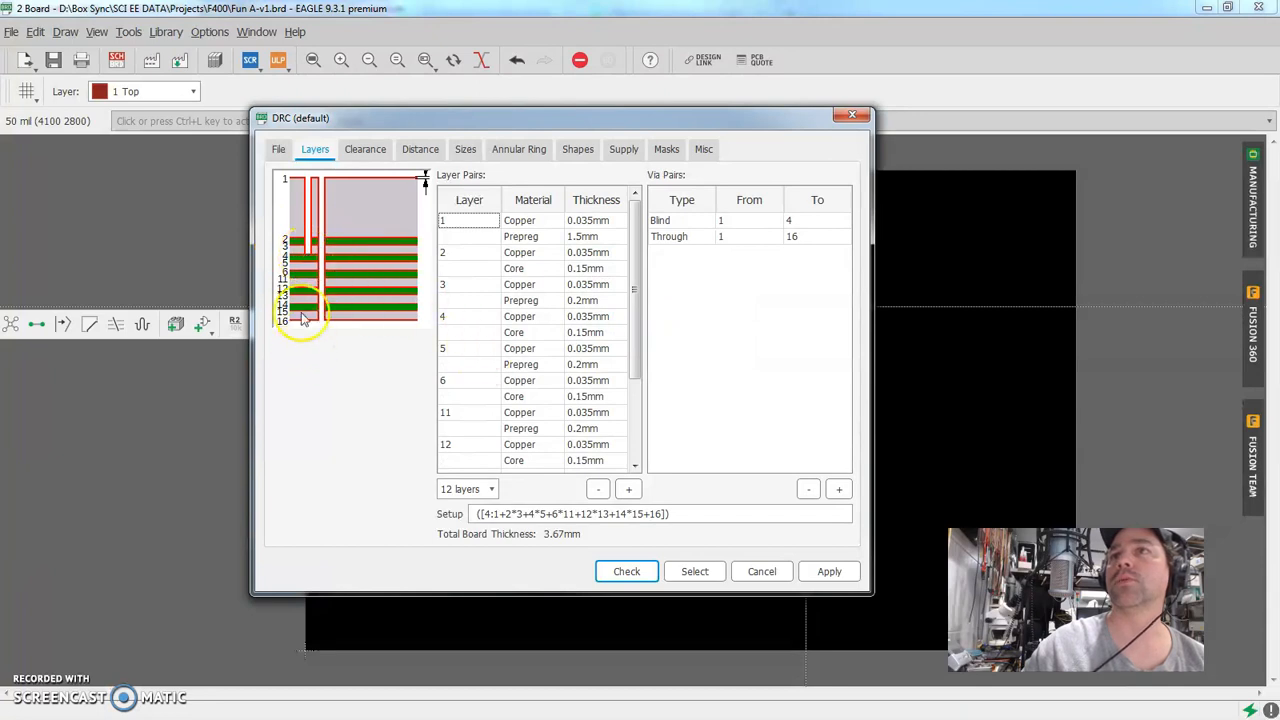
Step: Add a second via pair running from layer 12 to layer 16
click(837, 489)
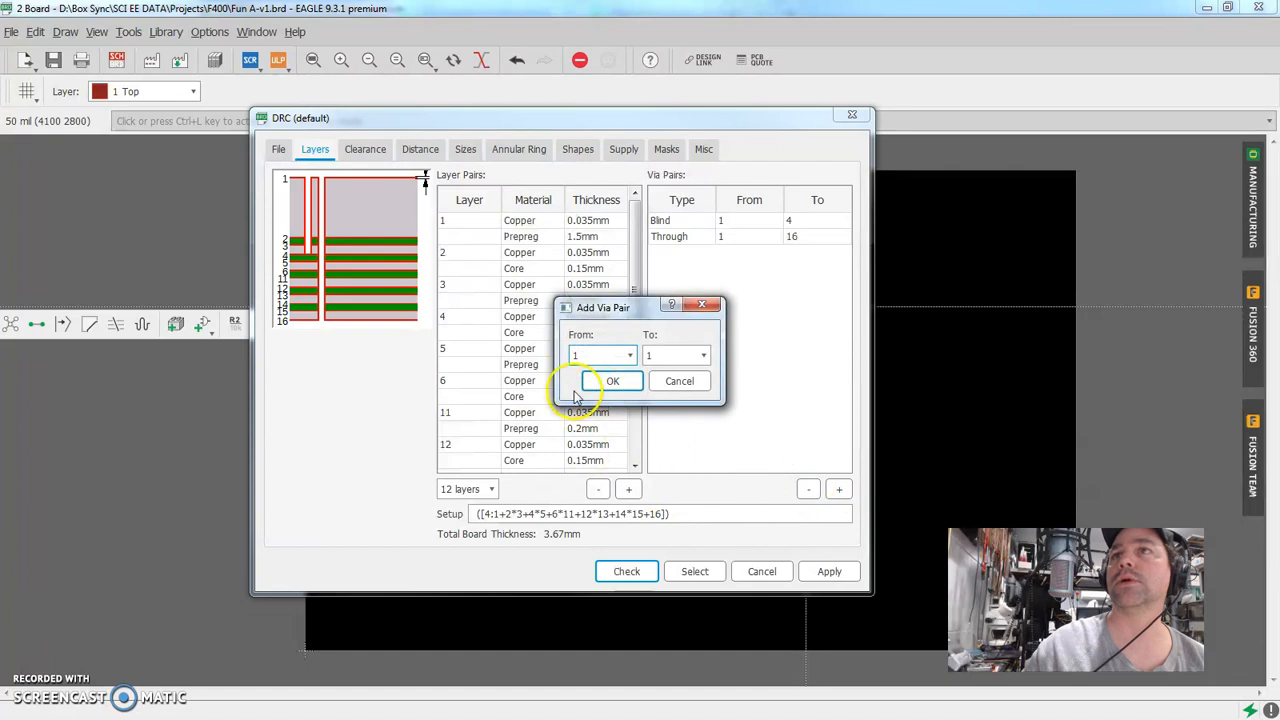
click(629, 356)
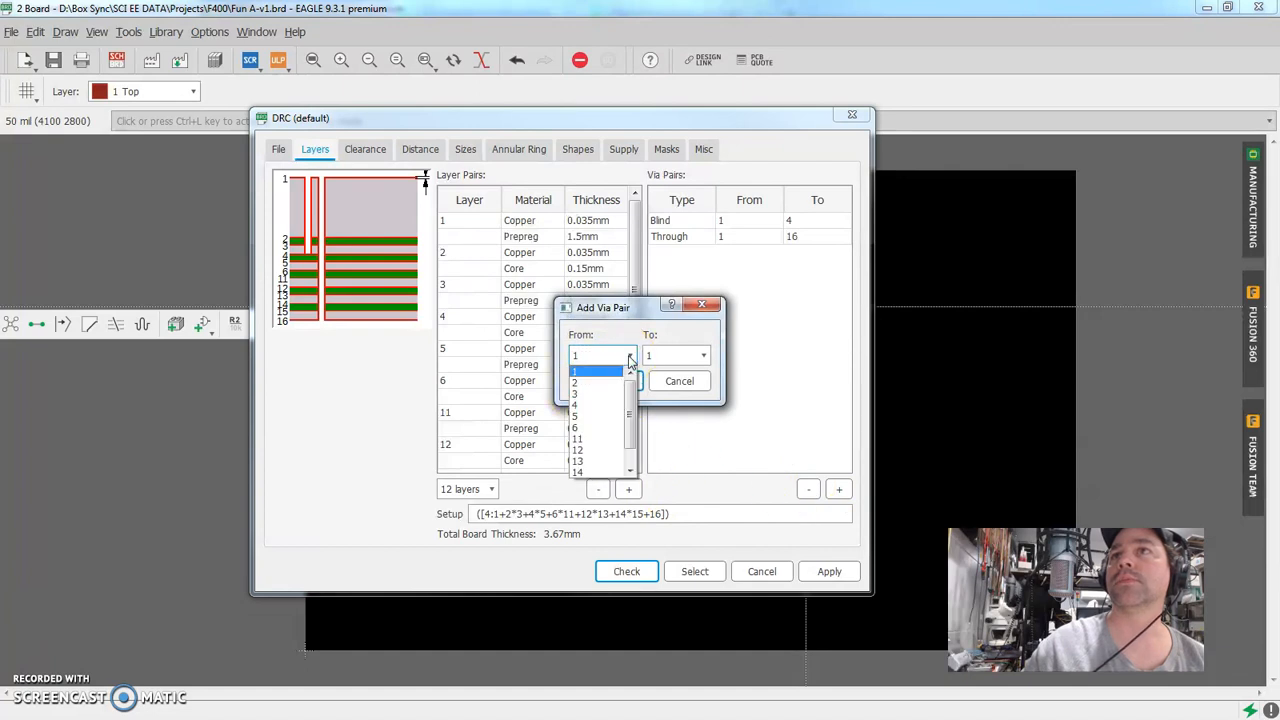
click(583, 450)
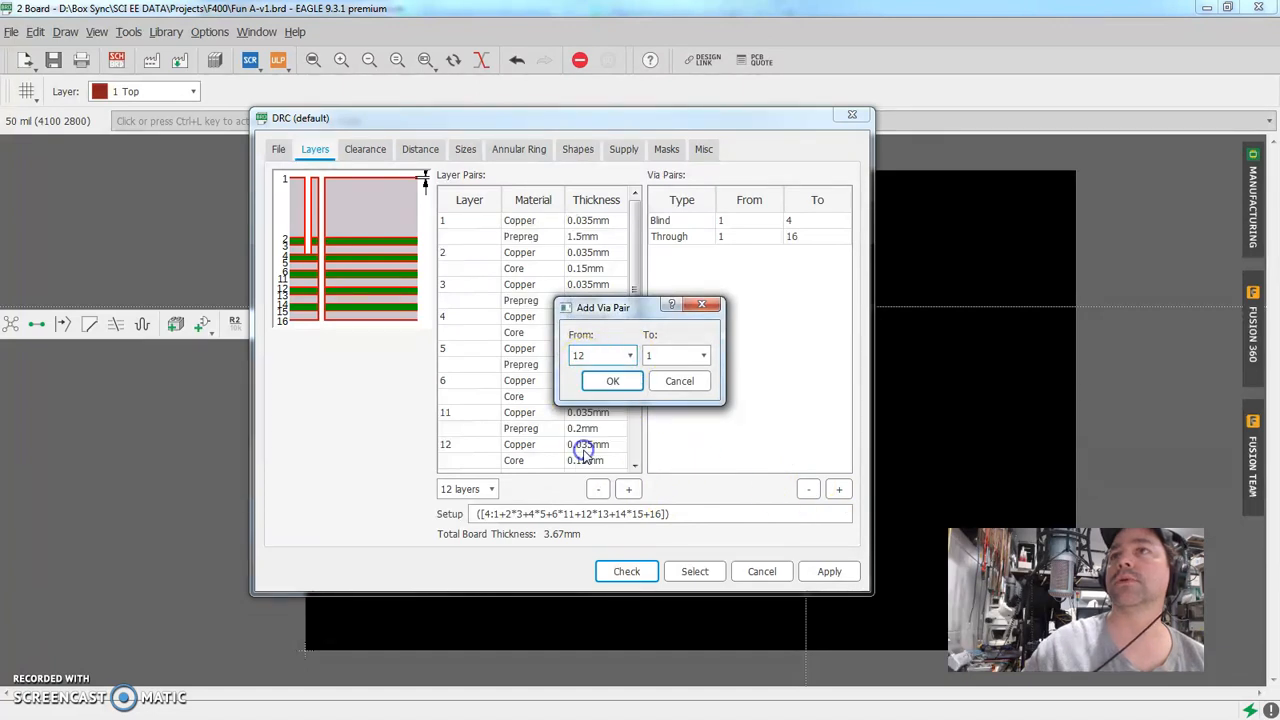
click(703, 356)
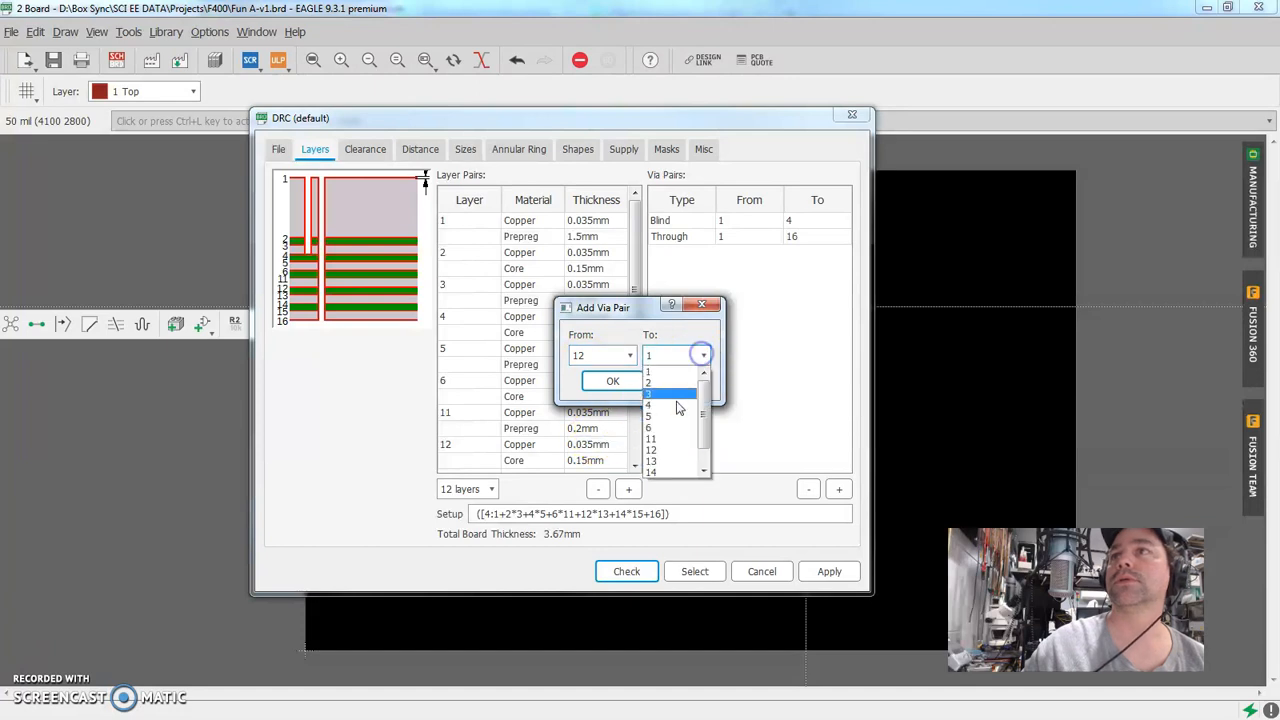
scroll(660, 440, down, 1)
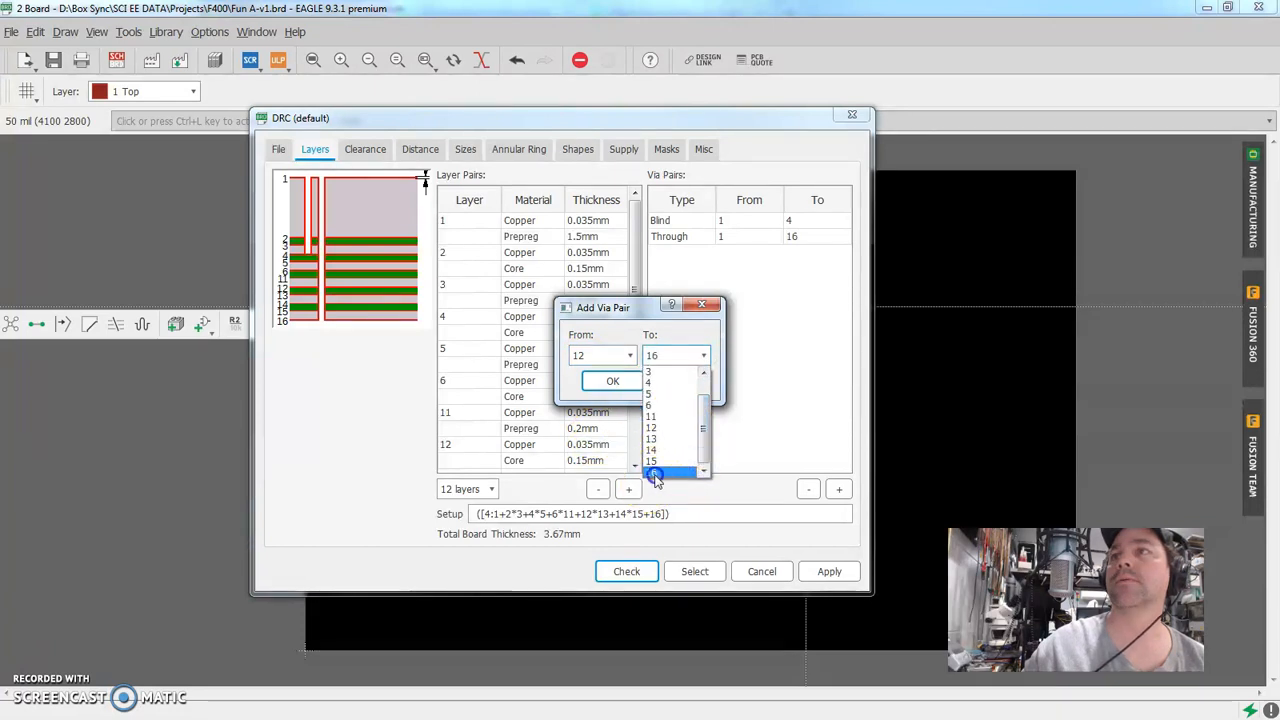
click(652, 472)
click(614, 381)
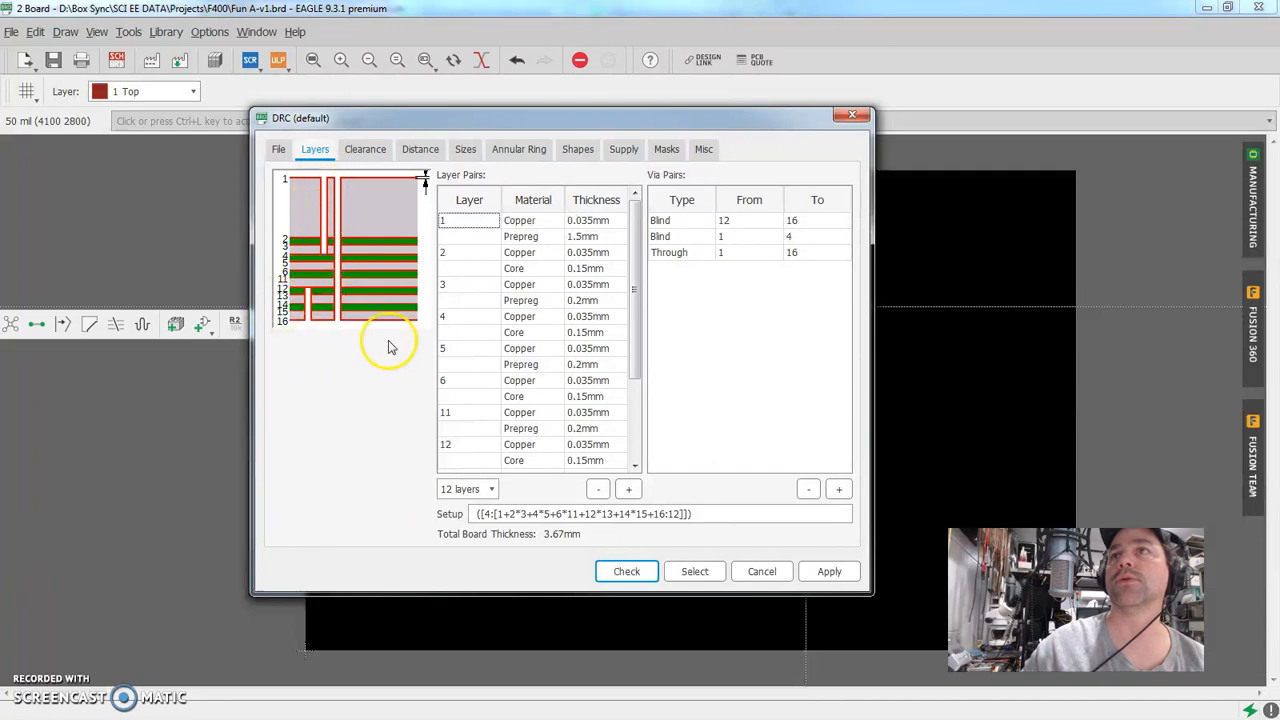
Step: Add a third via pair connecting inner layer 4 to inner layer 12
click(838, 489)
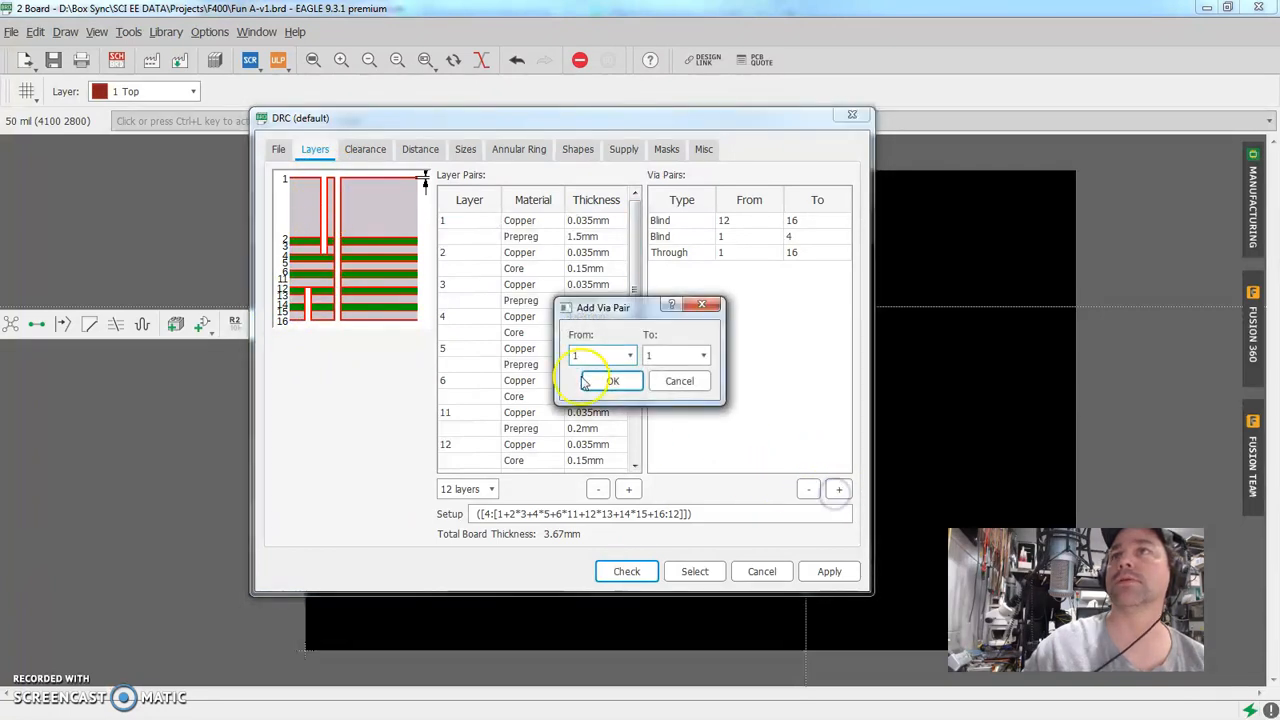
click(629, 357)
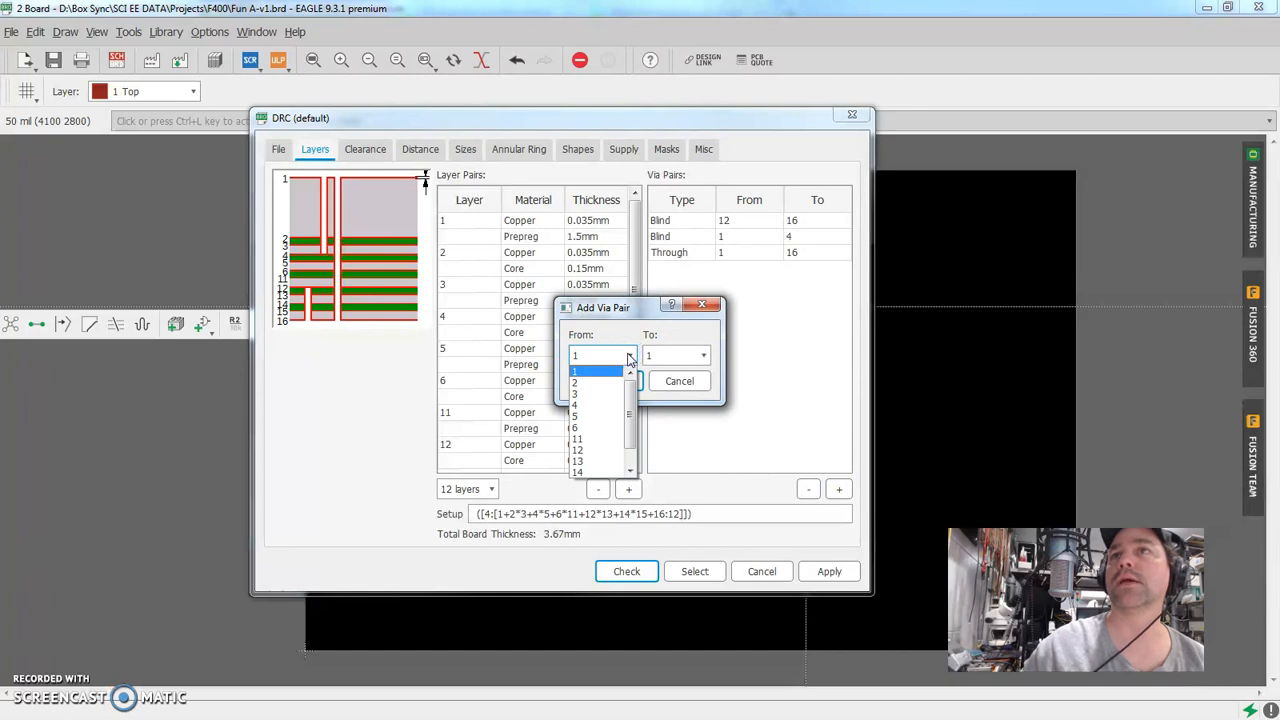
click(592, 405)
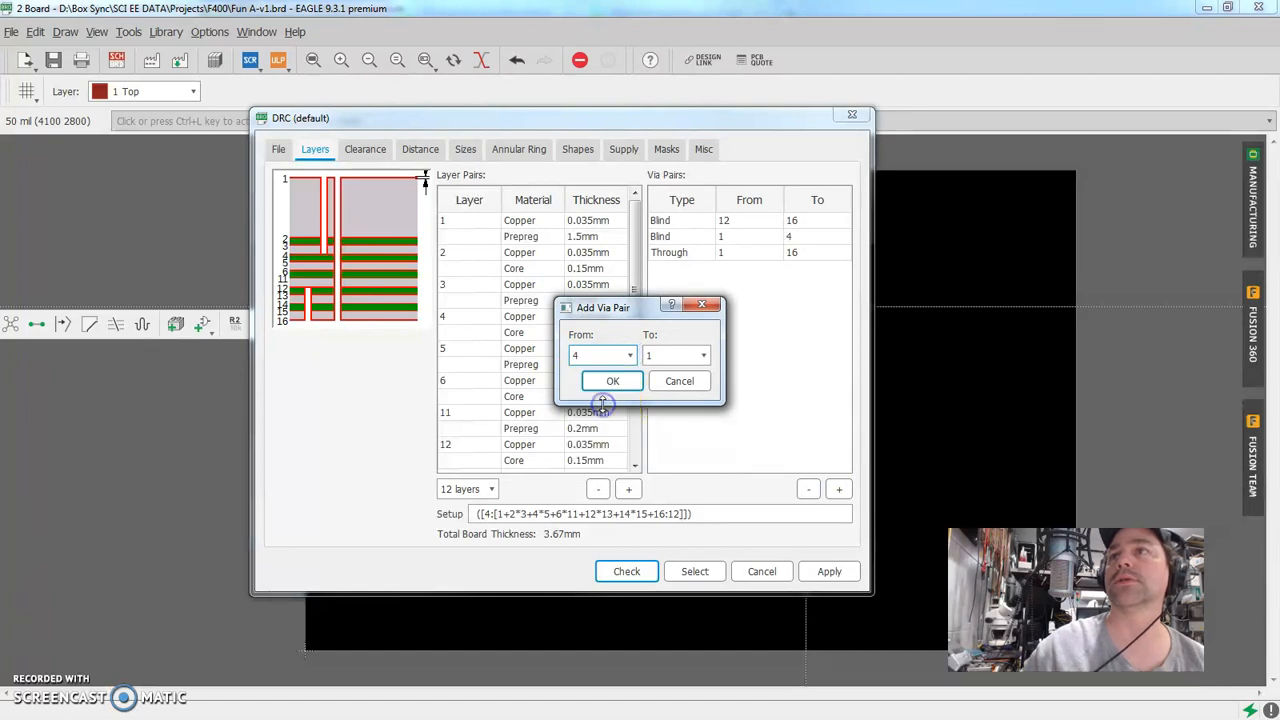
click(703, 357)
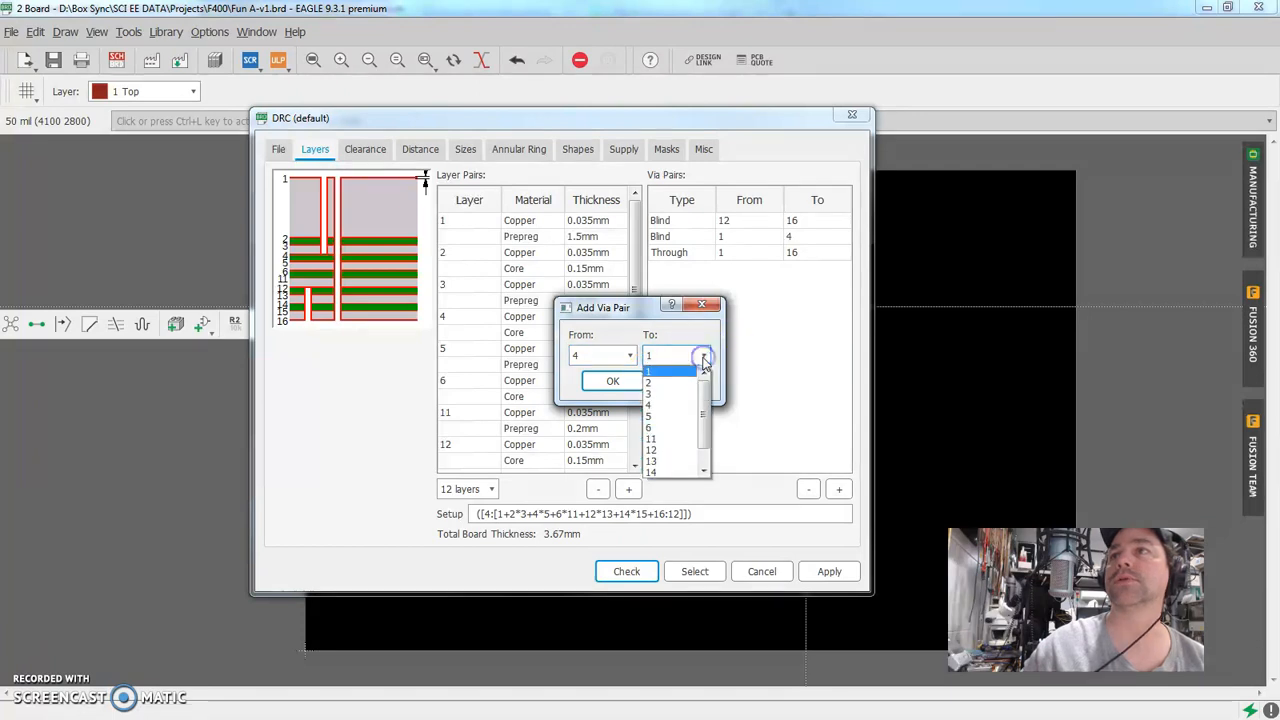
click(660, 449)
click(612, 380)
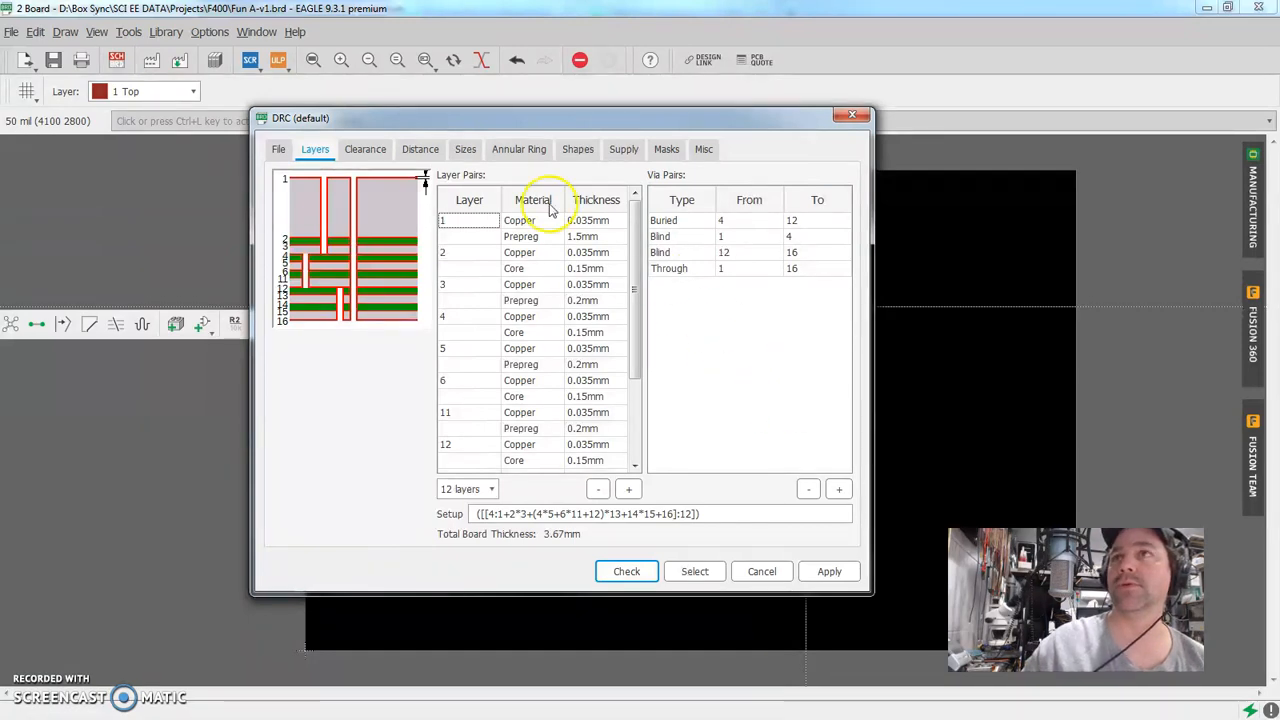
Step: Open the DRC clearance rules, then switch to the browser and examine PCBWay's minimum trace and spacing capabilities
click(368, 149)
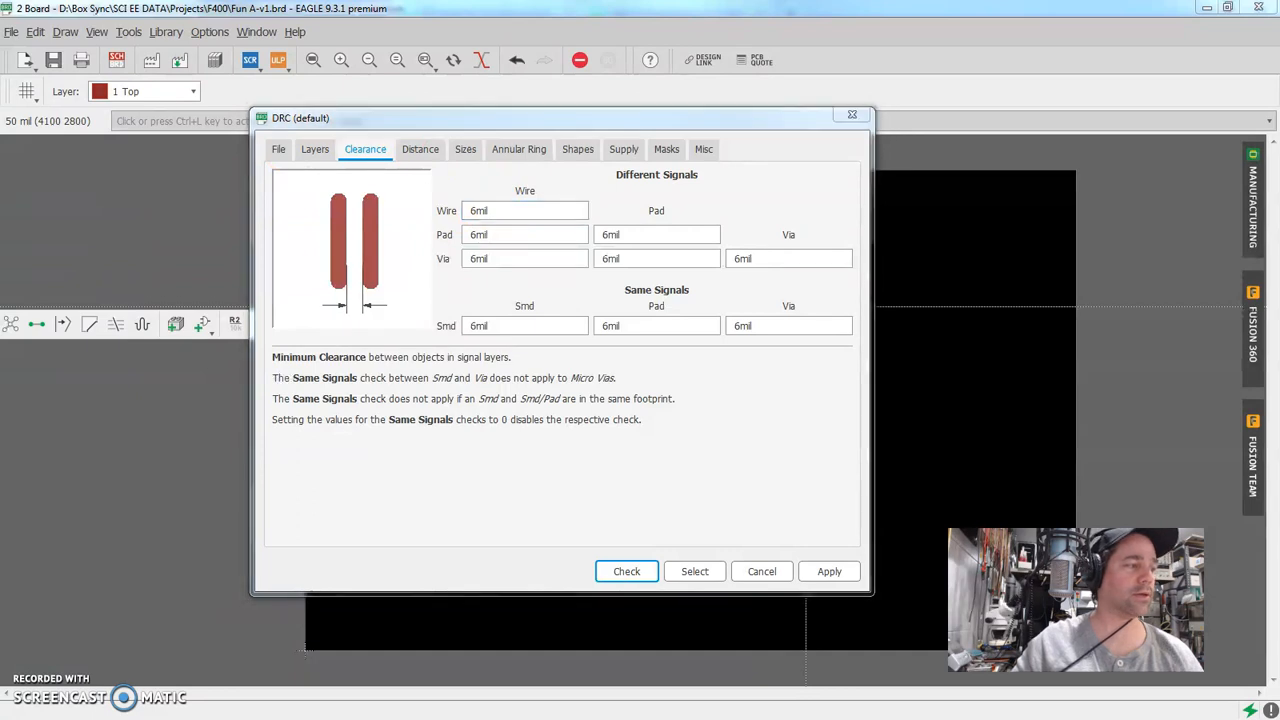
key(alt+Tab)
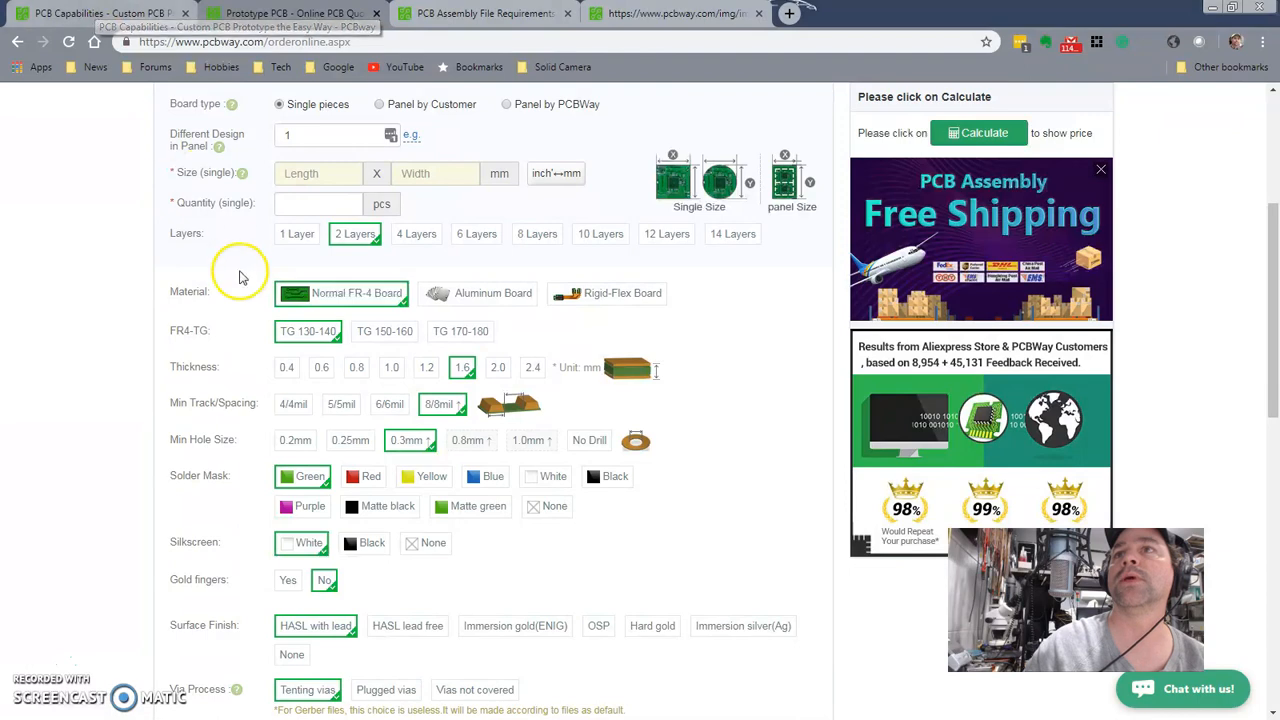
click(90, 13)
scroll(572, 553, down, 5)
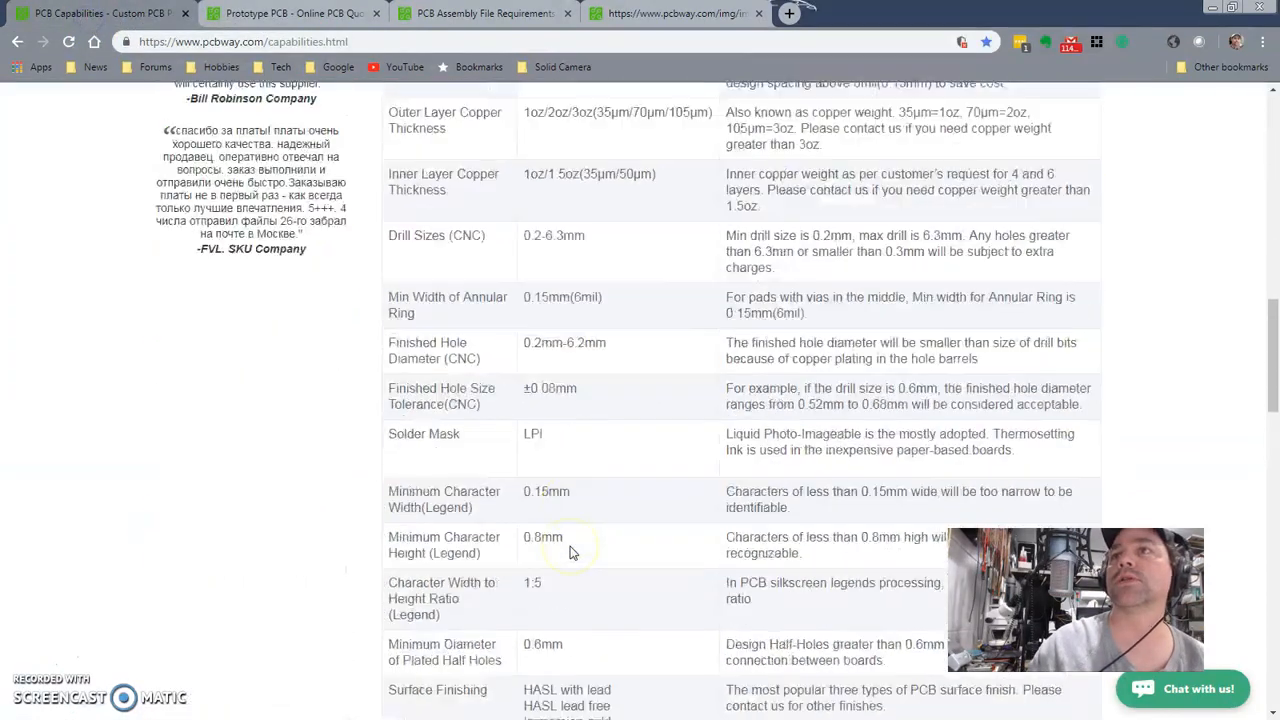
scroll(572, 553, up, 3)
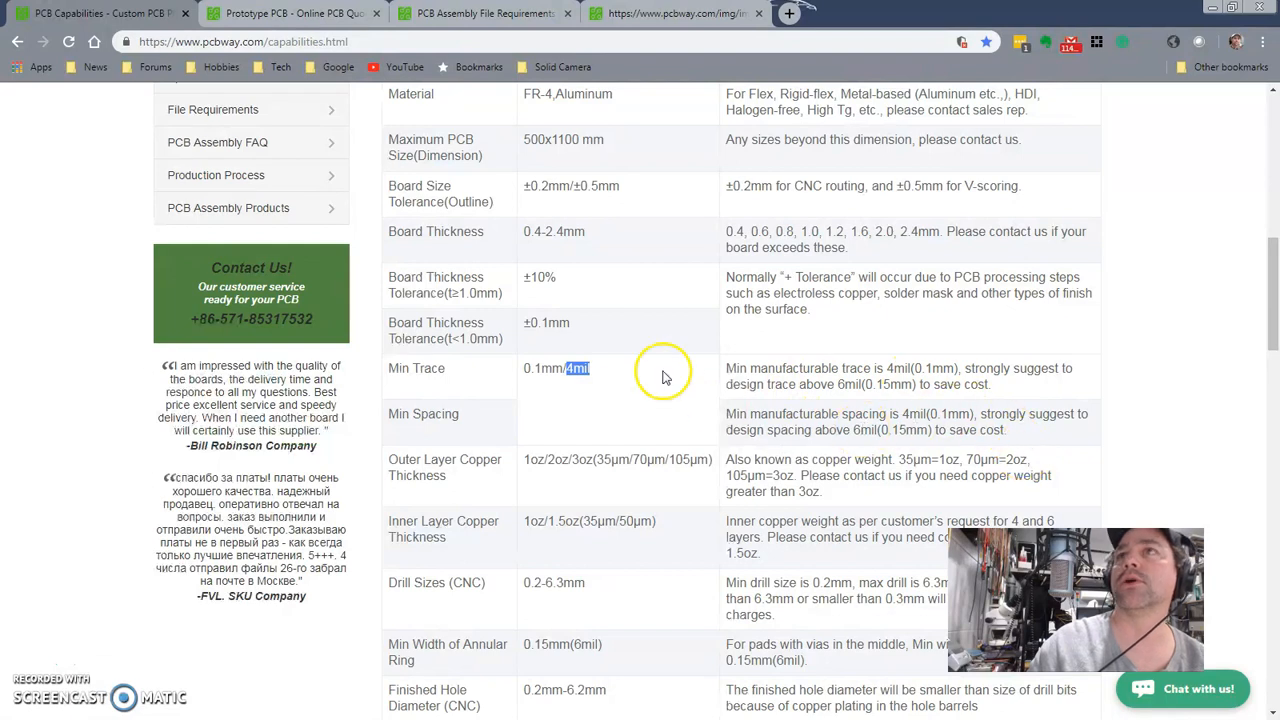
Step: In the PCBWay order form, try a 0.4 mm thickness and Min Track/Spacing of 4/4mil and 6/6mil, ending on 8/8mil
click(277, 12)
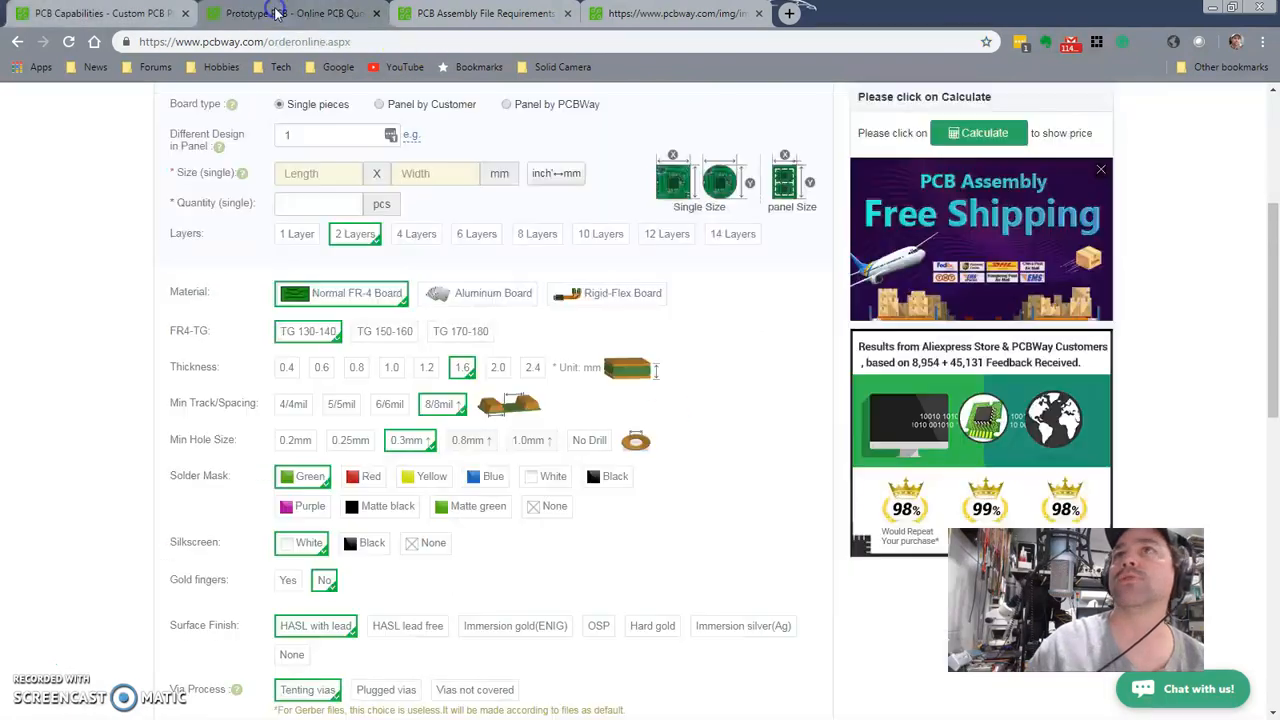
click(288, 369)
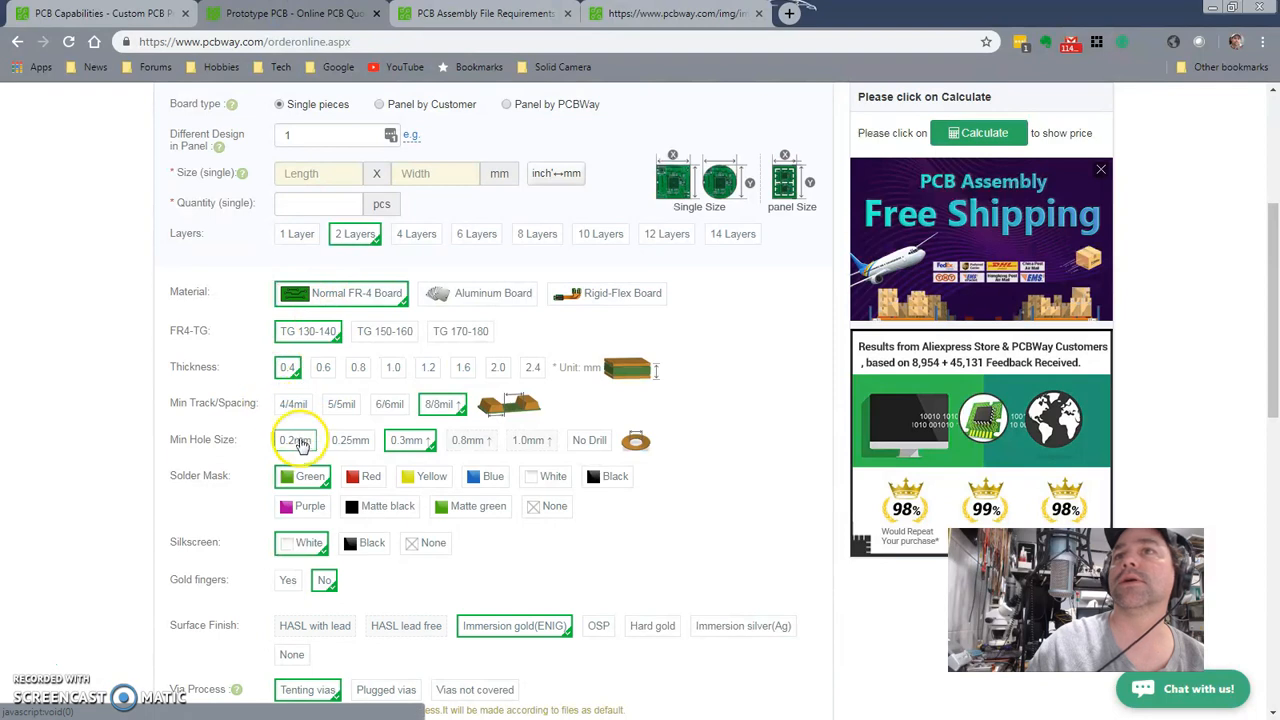
click(295, 405)
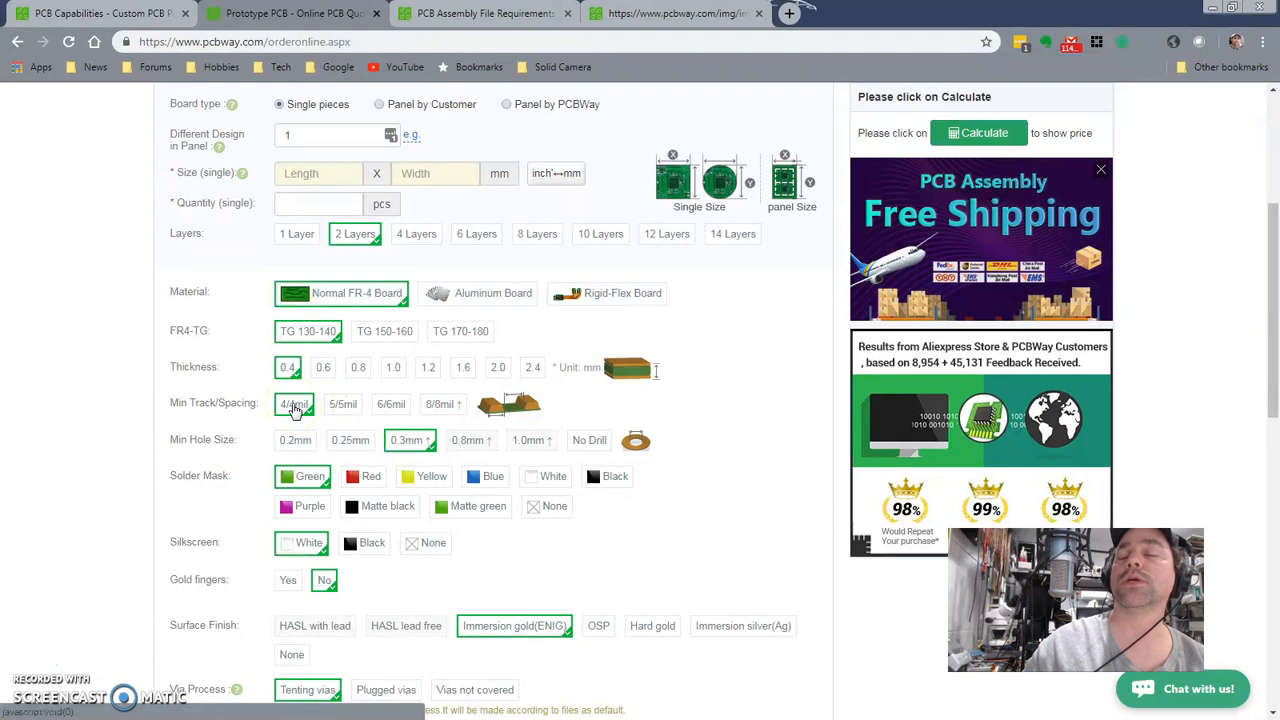
click(390, 404)
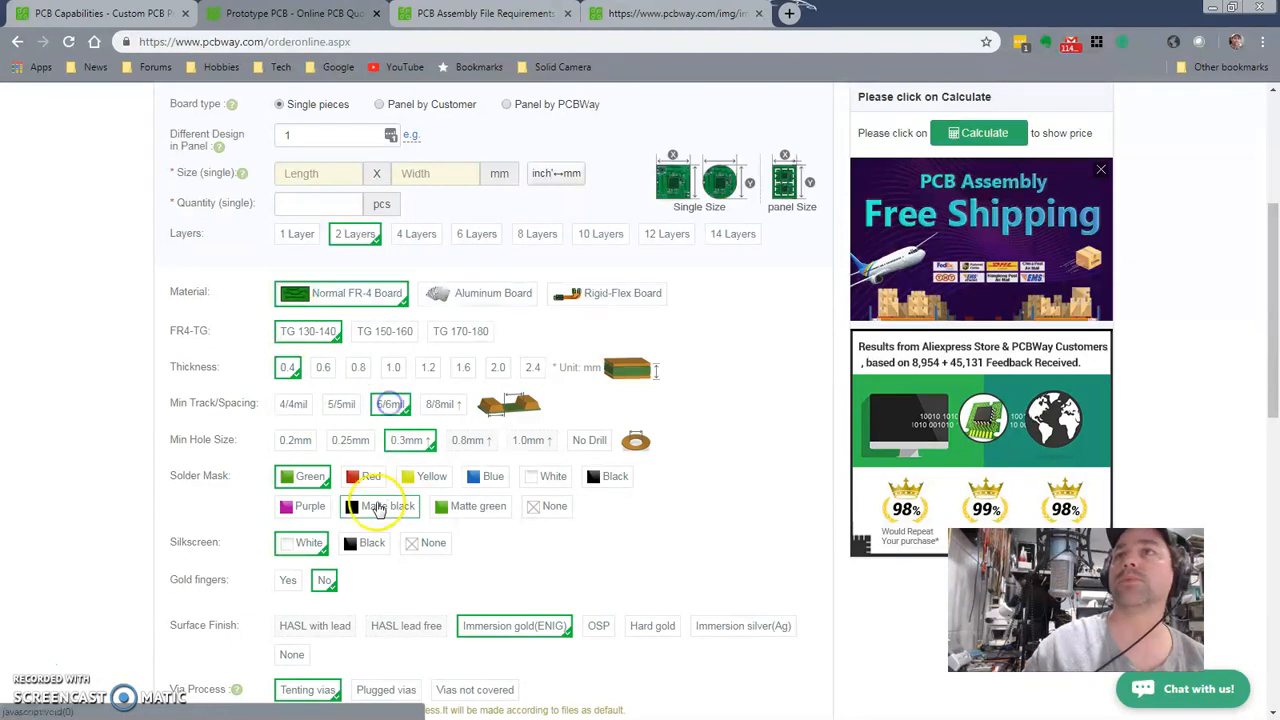
click(447, 409)
click(401, 407)
click(441, 404)
click(441, 404)
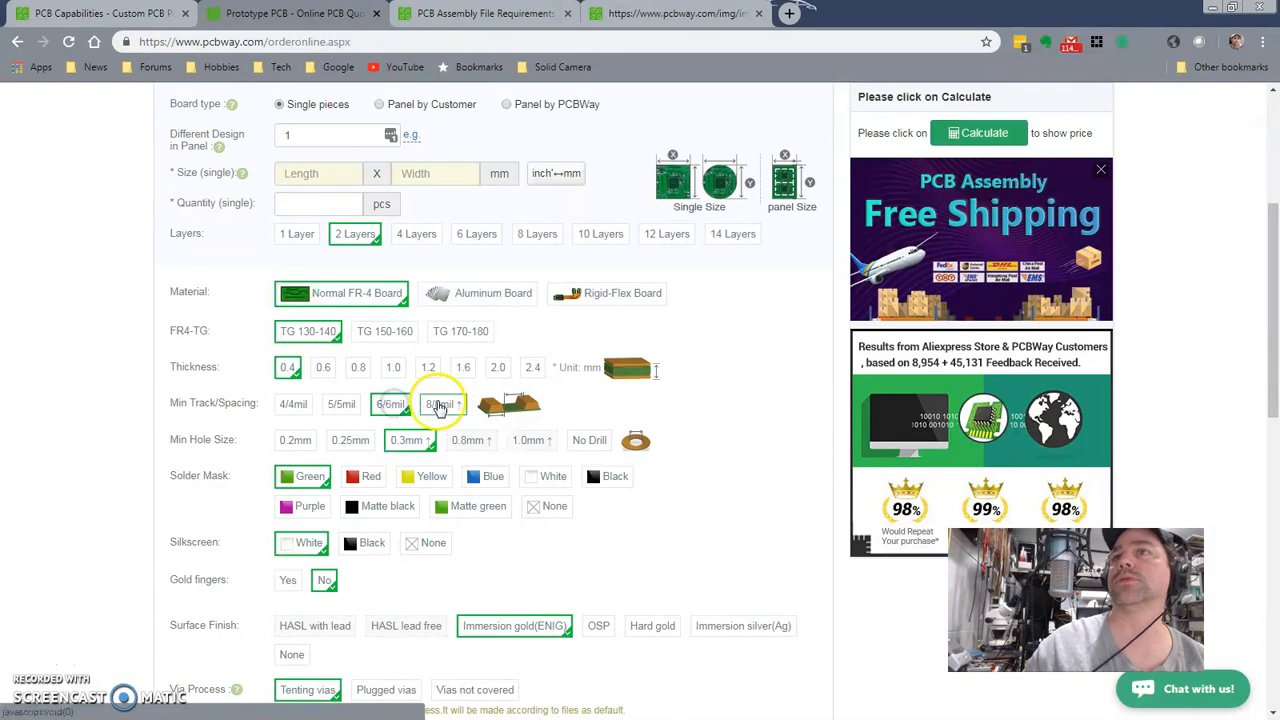
Step: Set the PCBWay order to 6 layers and review the remaining PCB specification options
scroll(375, 452, up, 3)
scroll(373, 450, down, 3)
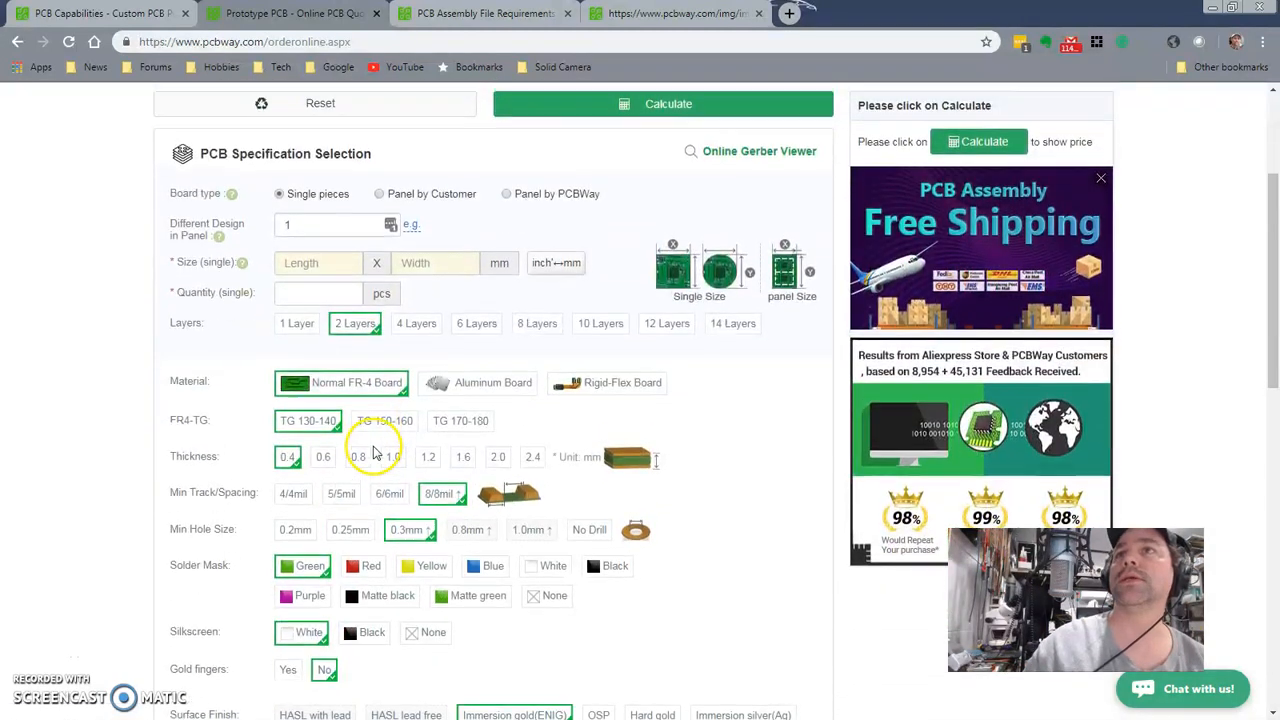
scroll(371, 449, up, 3)
scroll(425, 545, down, 2)
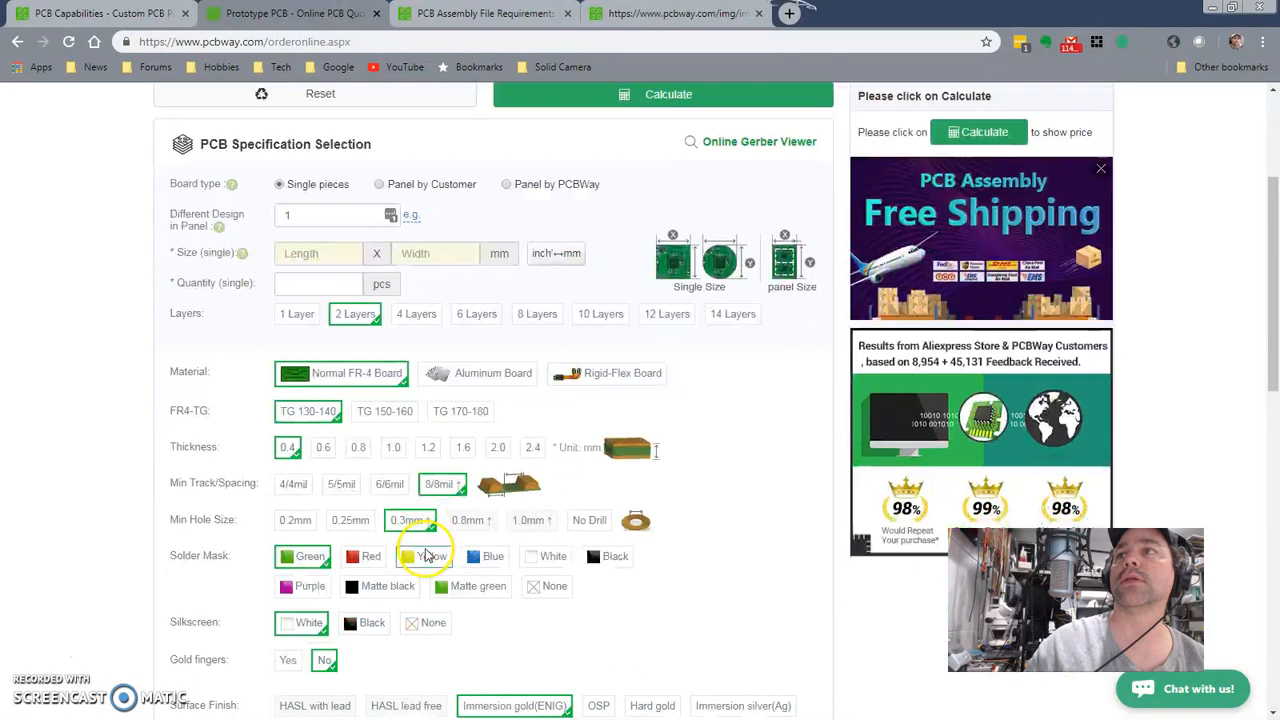
scroll(427, 556, up, 1)
click(476, 393)
click(326, 337)
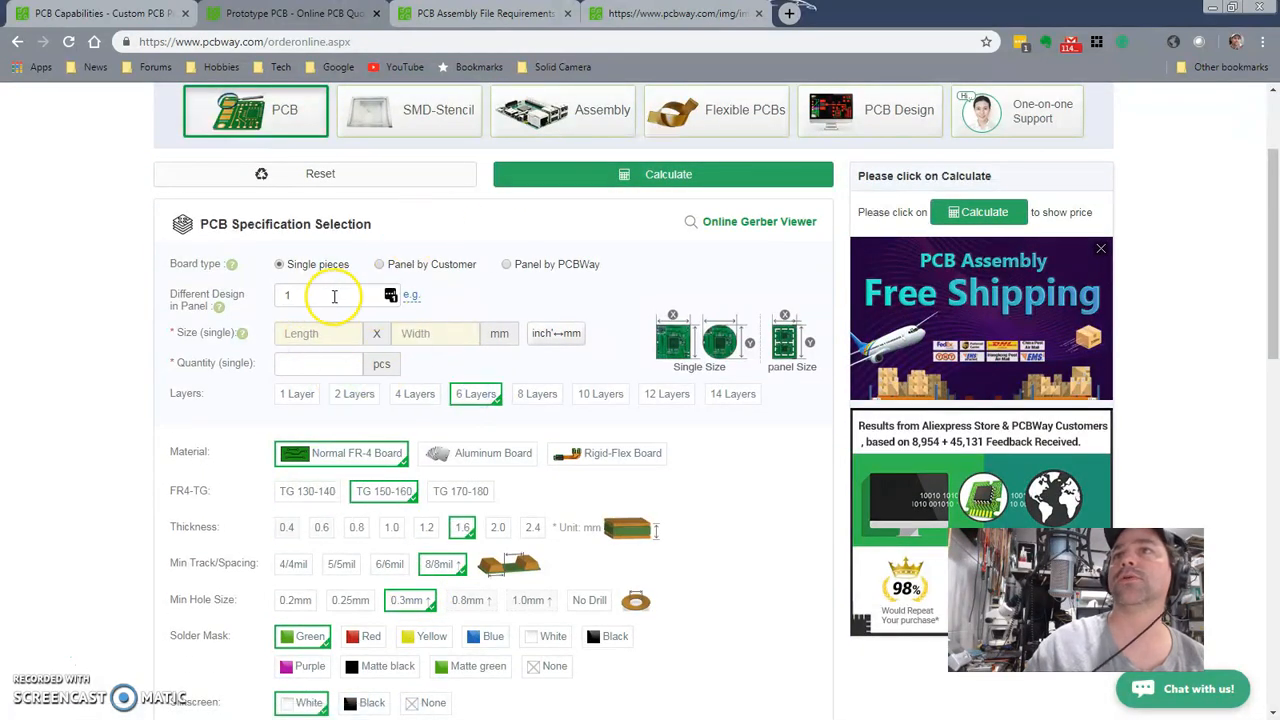
scroll(360, 488, down, 1)
scroll(358, 488, down, 2)
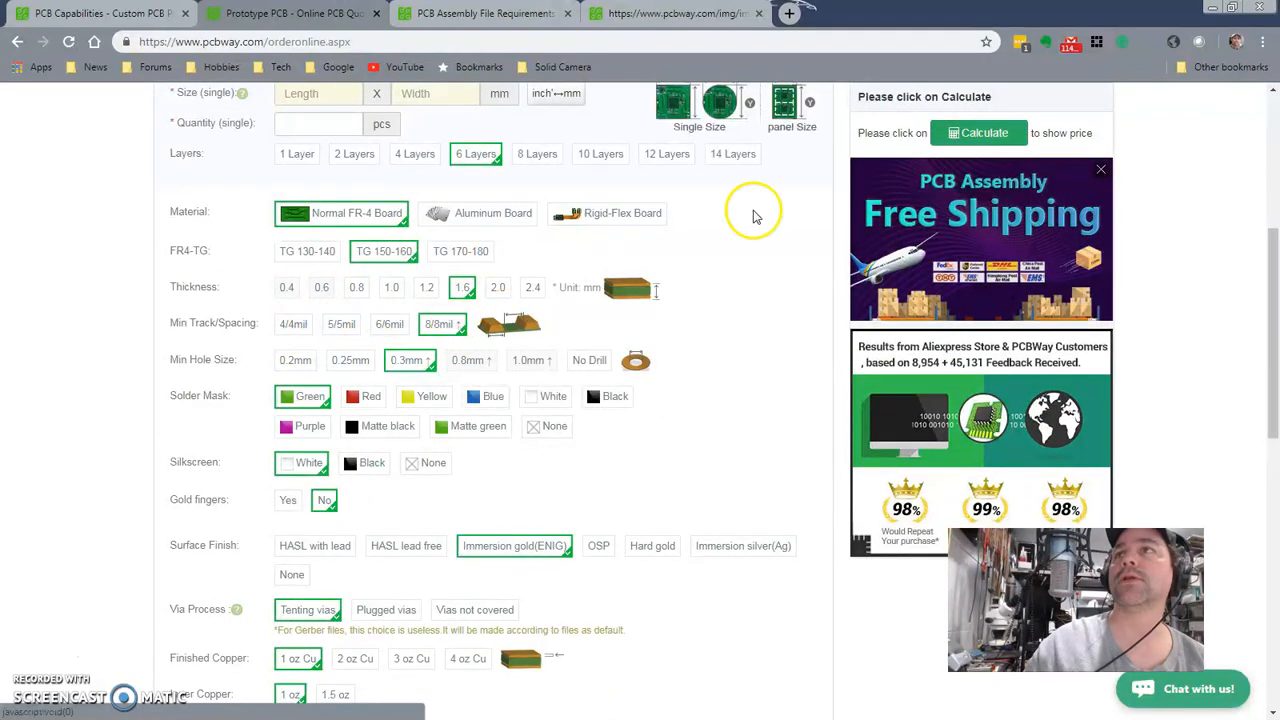
Step: Look over the PCBWay order specifications, then switch to EAGLE and examine the wire, pad and via clearances between different signals
scroll(790, 240, up, 2)
scroll(860, 240, up, 2)
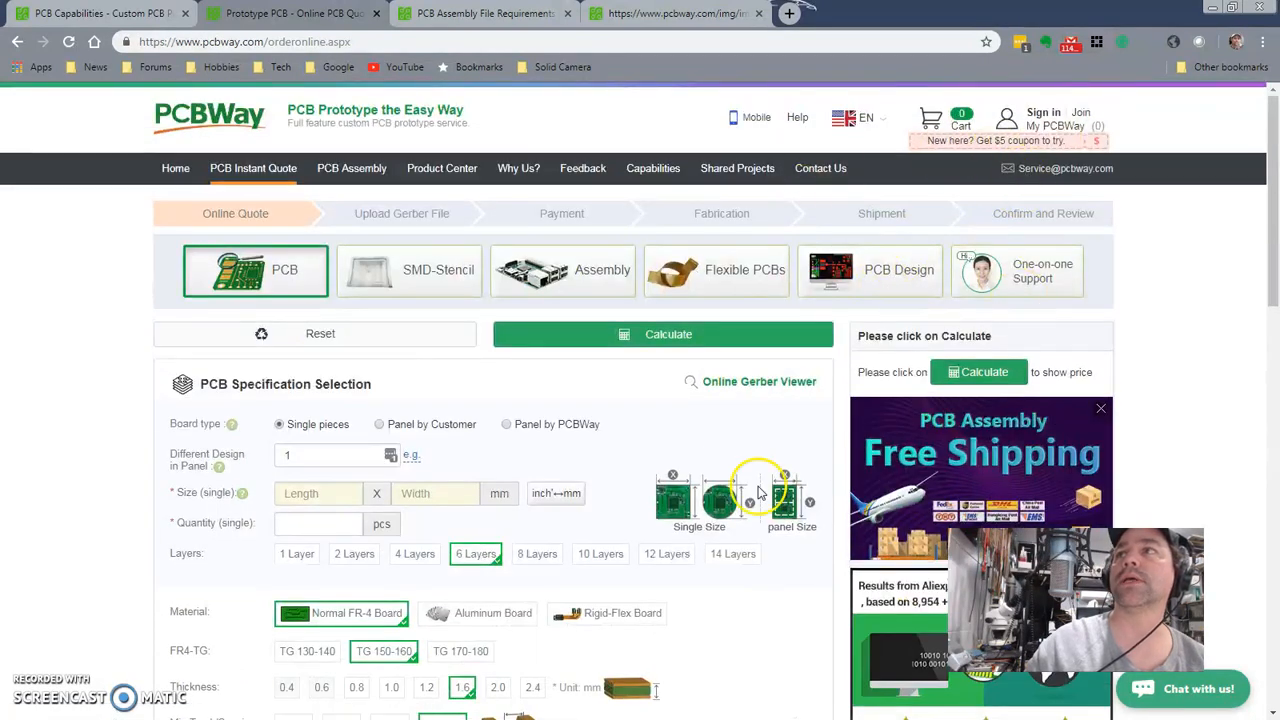
scroll(691, 503, down, 2)
scroll(693, 500, down, 2)
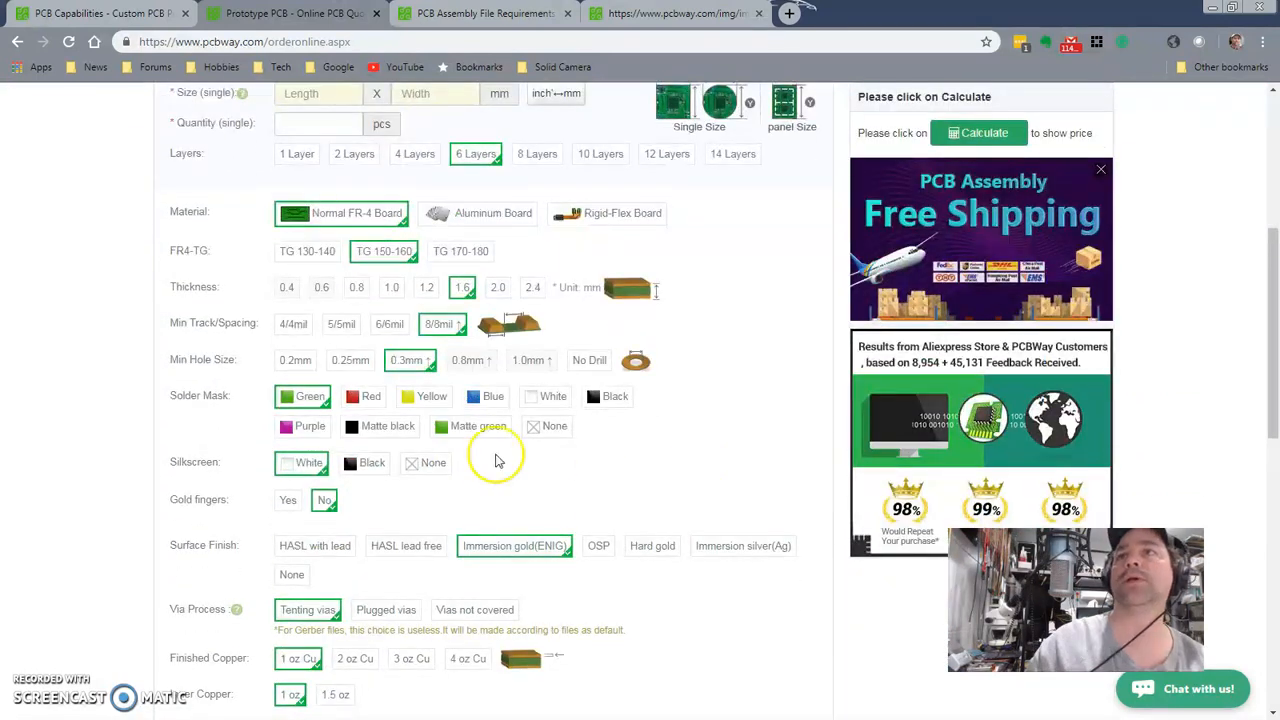
scroll(538, 251, up, 2)
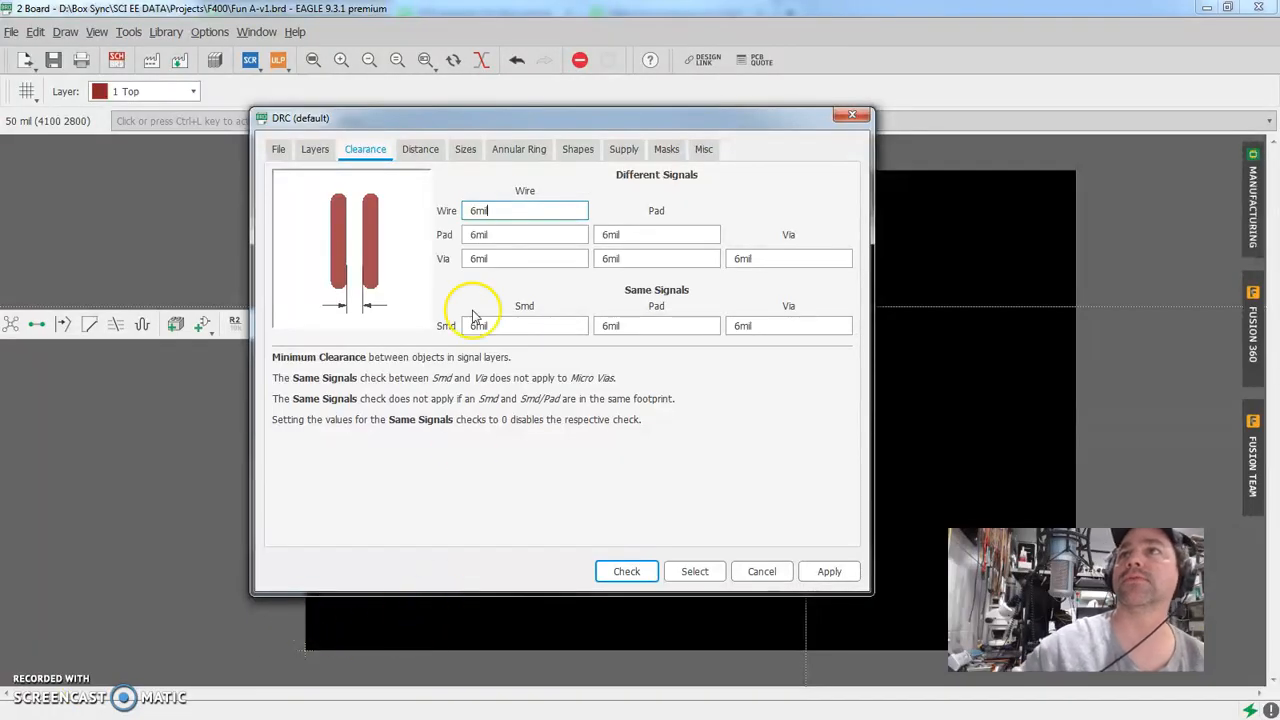
click(503, 211)
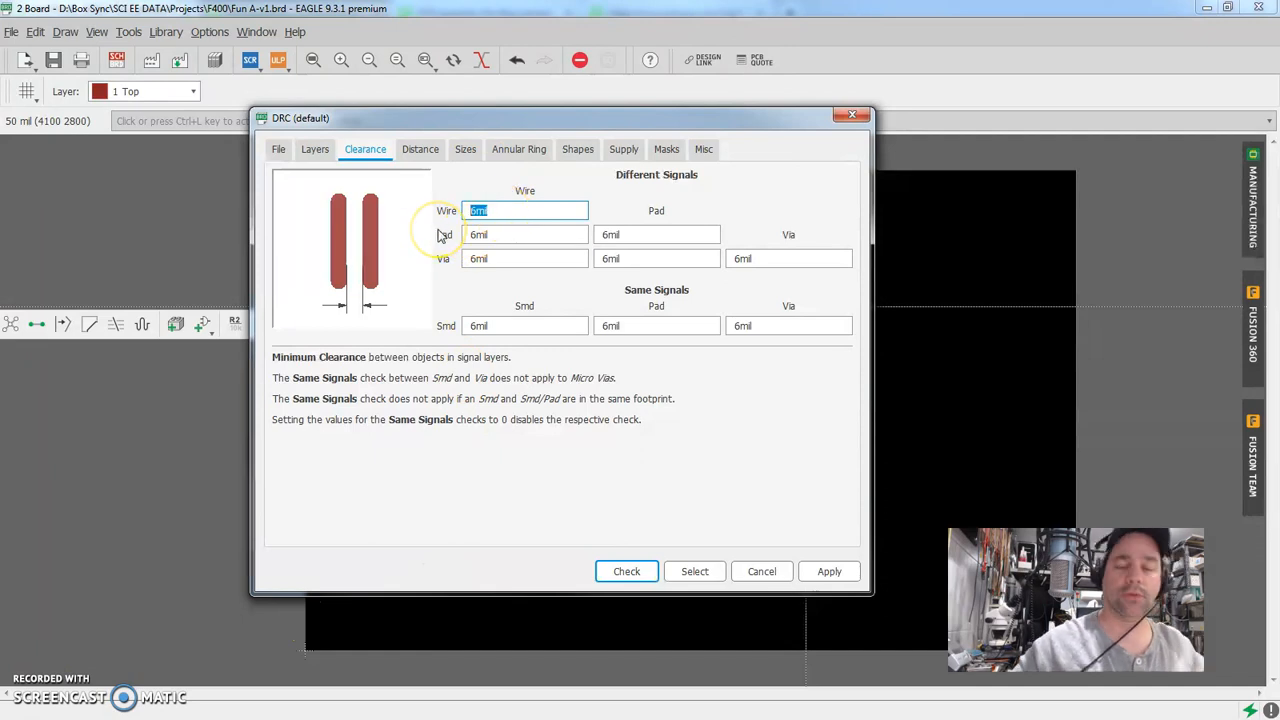
click(523, 206)
click(514, 237)
click(522, 260)
click(629, 233)
click(637, 256)
click(776, 256)
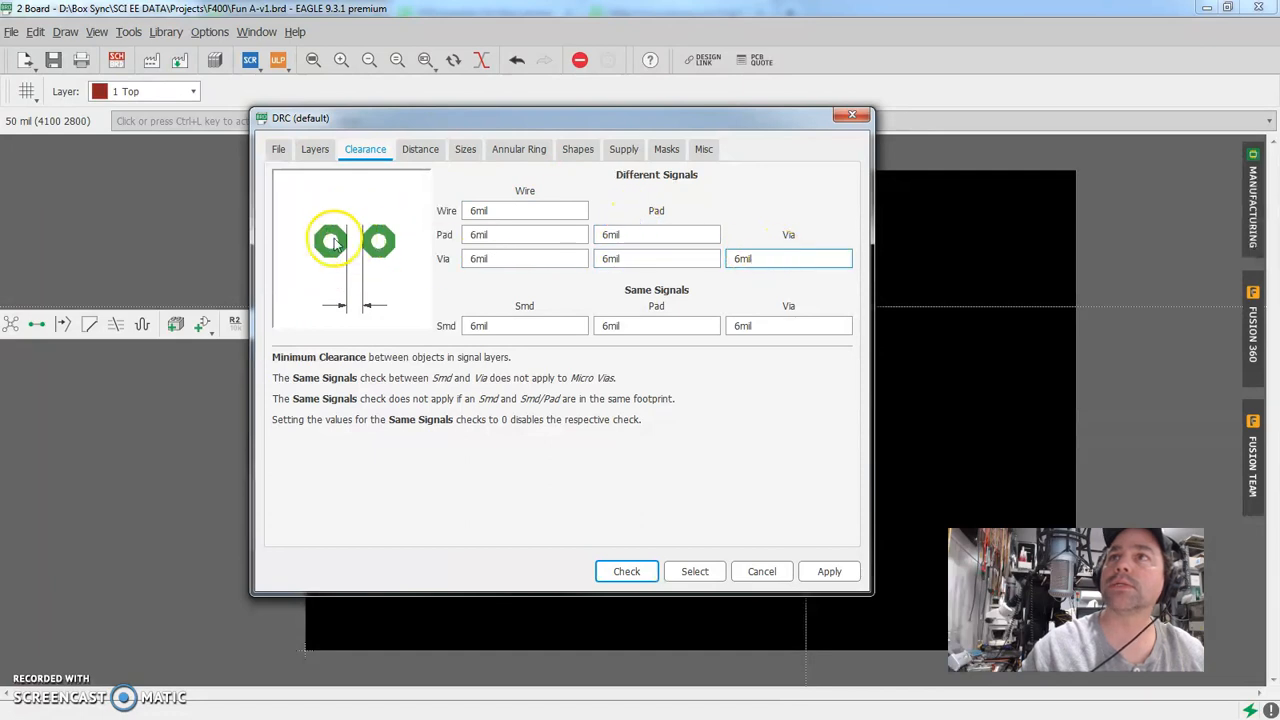
Step: Set all DRC minimum clearances, for both different signals and same signals, to 8mil
click(492, 208)
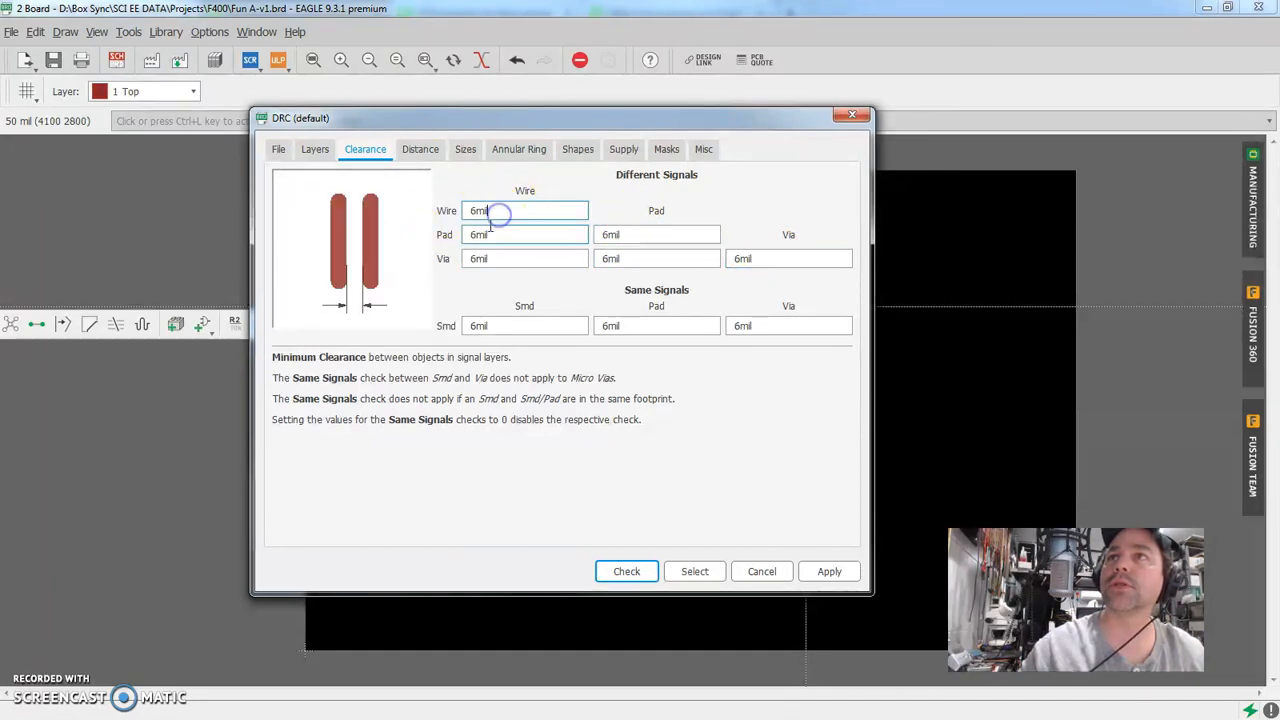
drag(500, 210, 452, 208)
text(8)
text(	8	8	8	8	8	)
text(8	8	8)
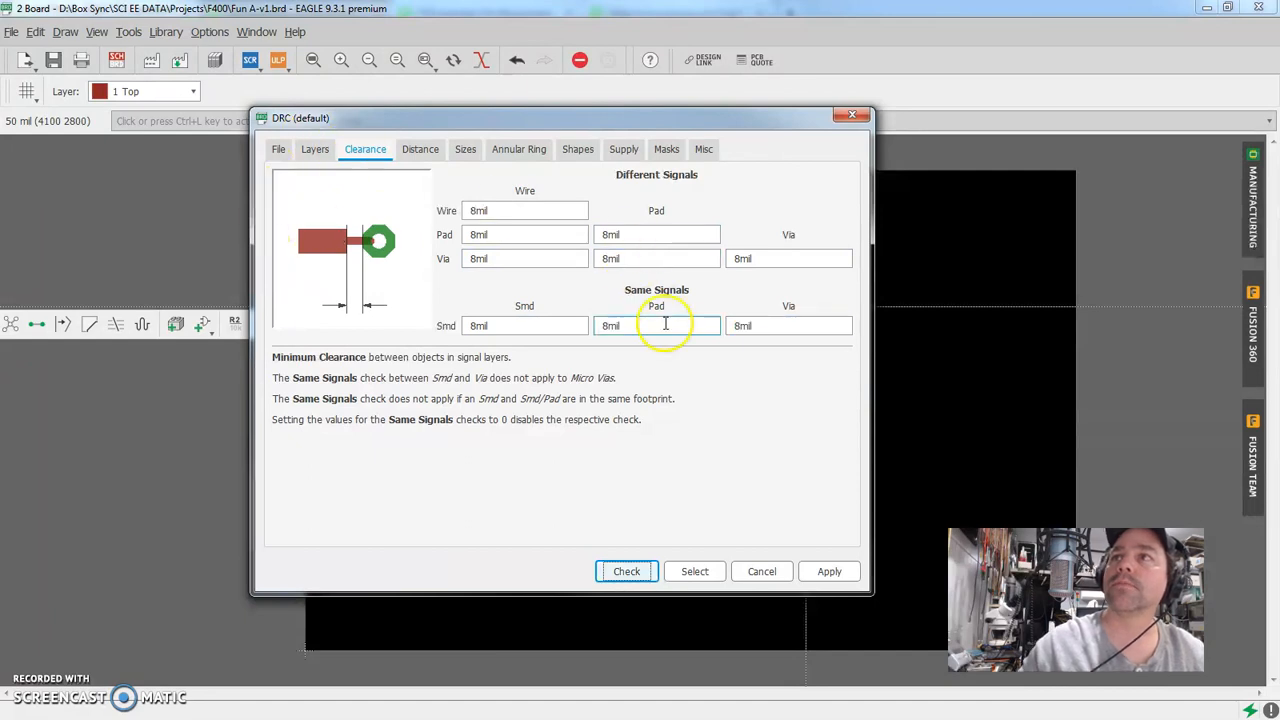
Step: Check which object pair each via, pad and wire clearance value applies to, using the illustrations in the DRC clearance rules
click(752, 320)
click(757, 257)
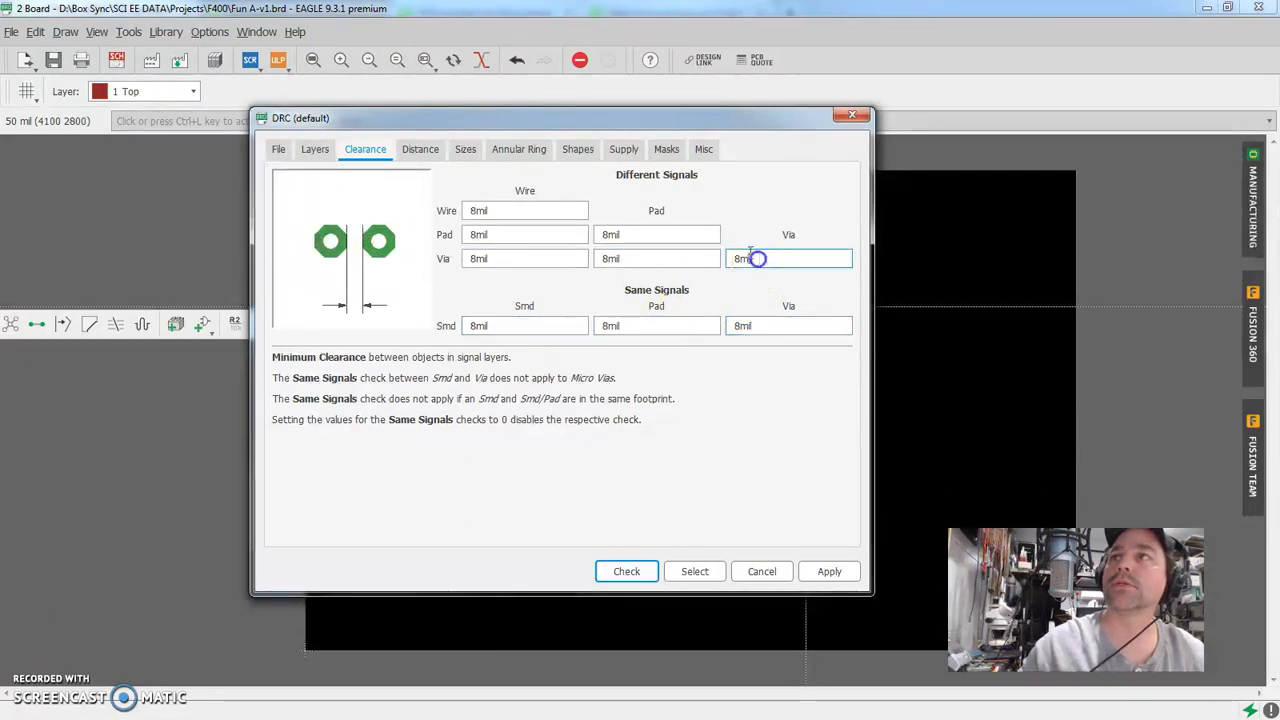
click(646, 252)
click(629, 237)
click(533, 252)
click(508, 232)
click(502, 206)
click(506, 232)
click(503, 258)
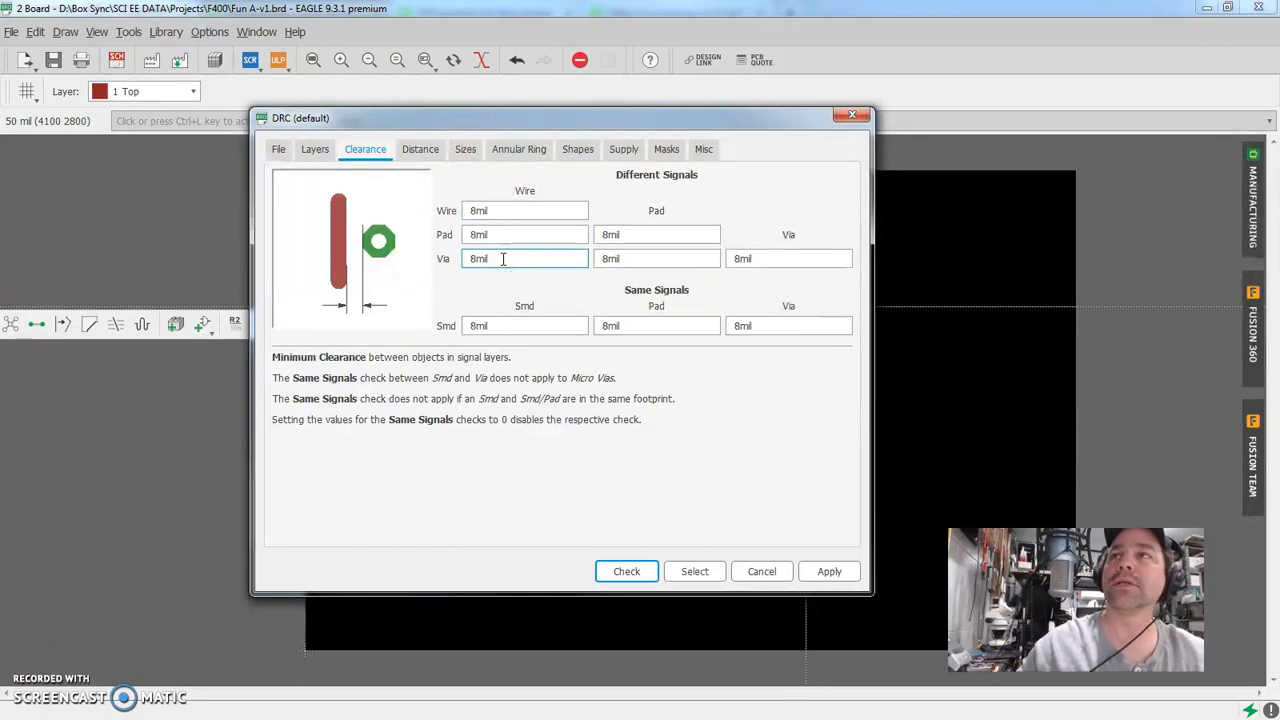
Step: Set the DRC minimum copper/dimension distance to 20mil and the drill/hole distance to 8mil
click(420, 149)
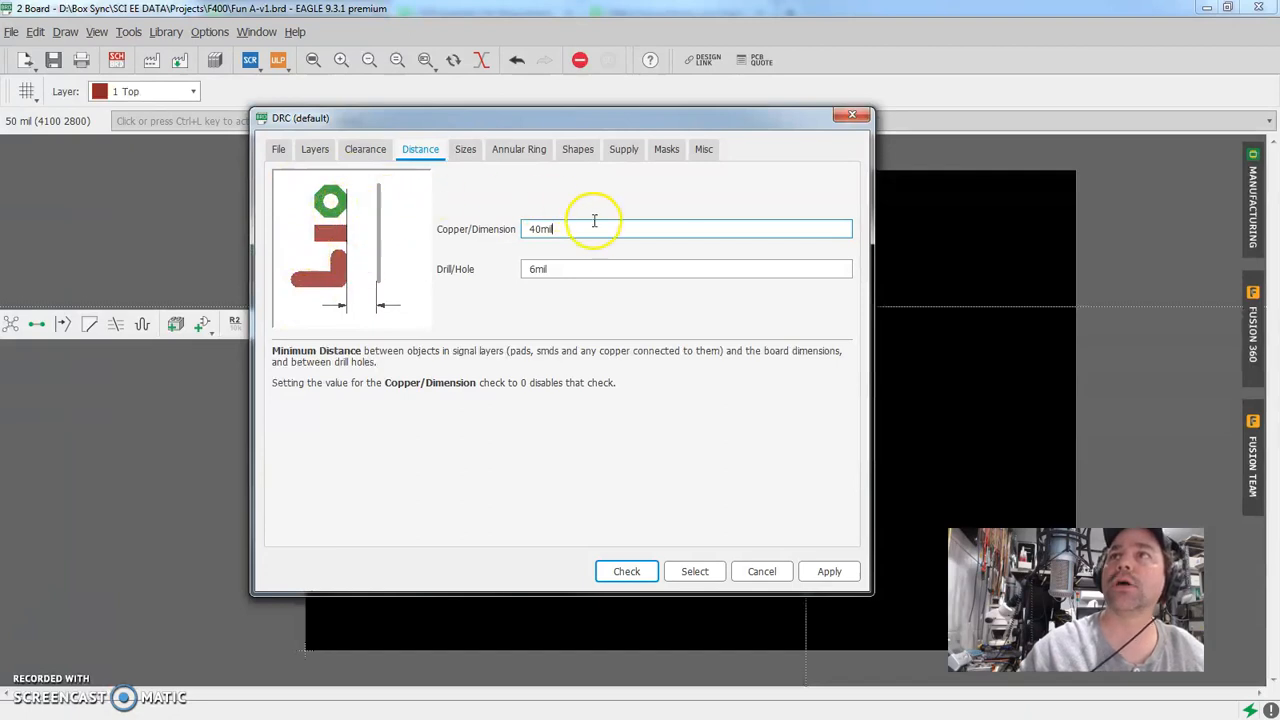
drag(554, 226, 490, 226)
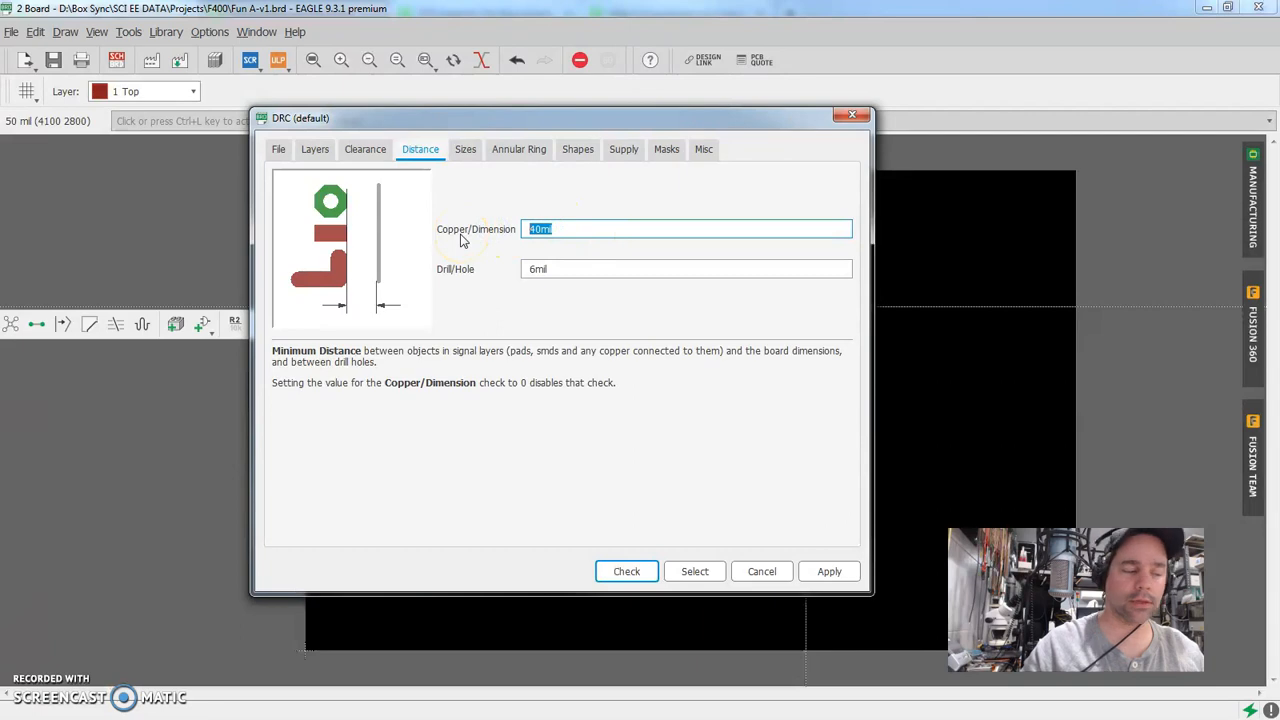
text(20mil)
key(Tab)
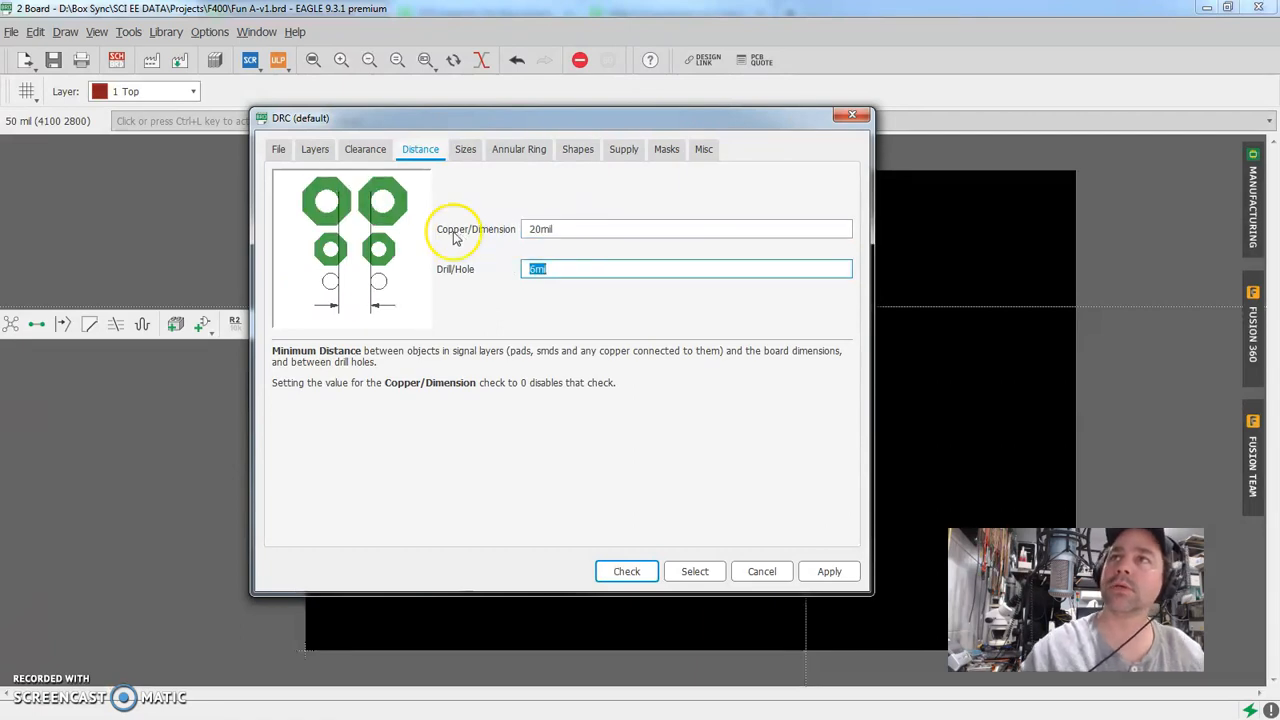
click(578, 228)
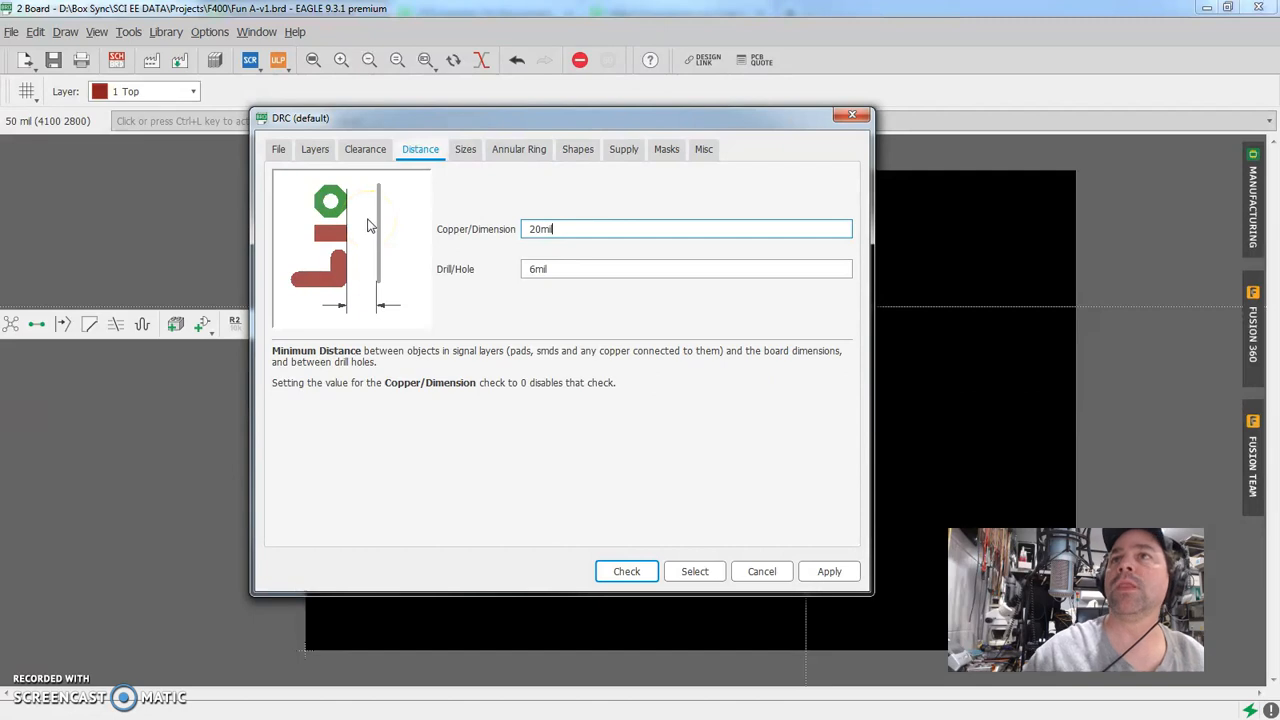
click(563, 274)
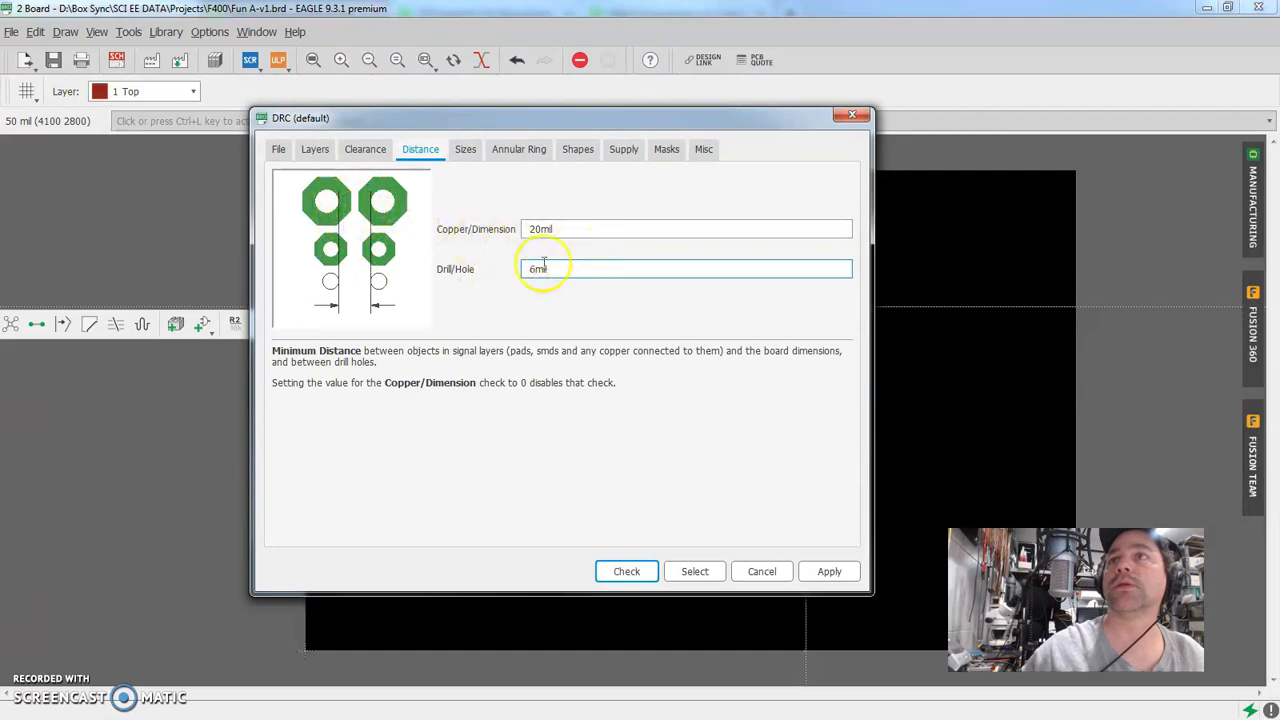
drag(557, 274, 510, 272)
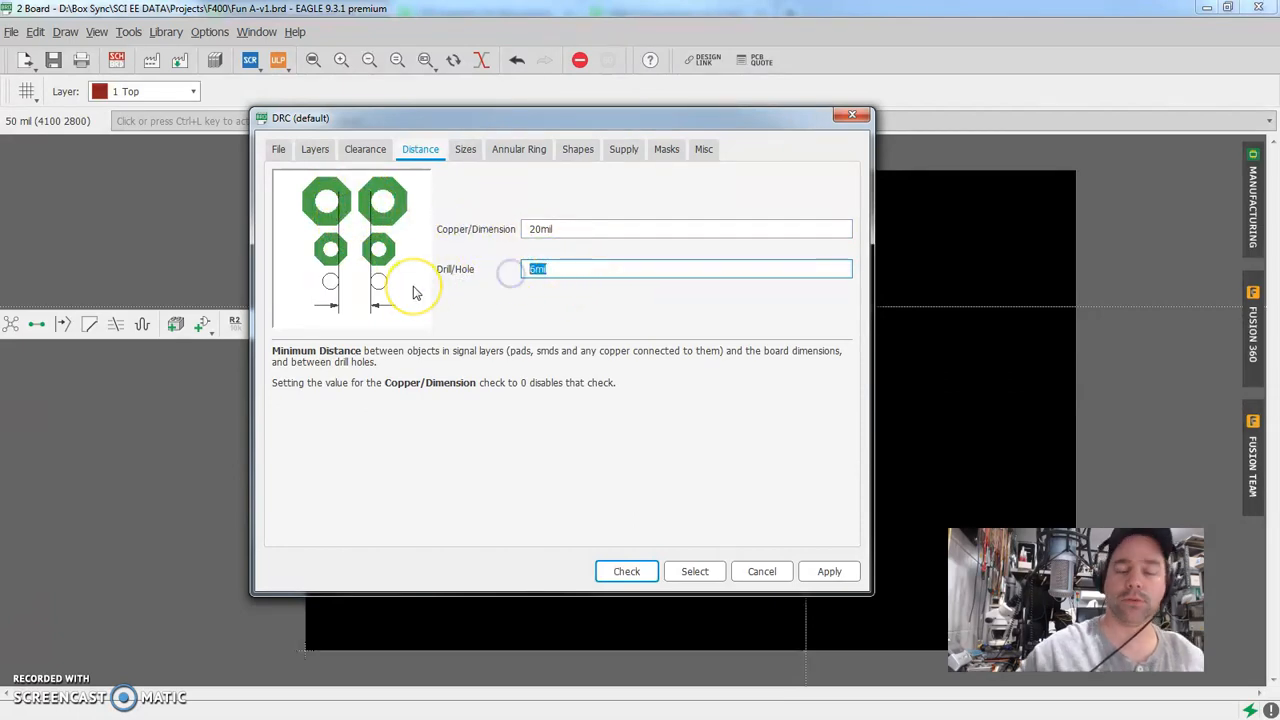
text(8)
key(Tab)
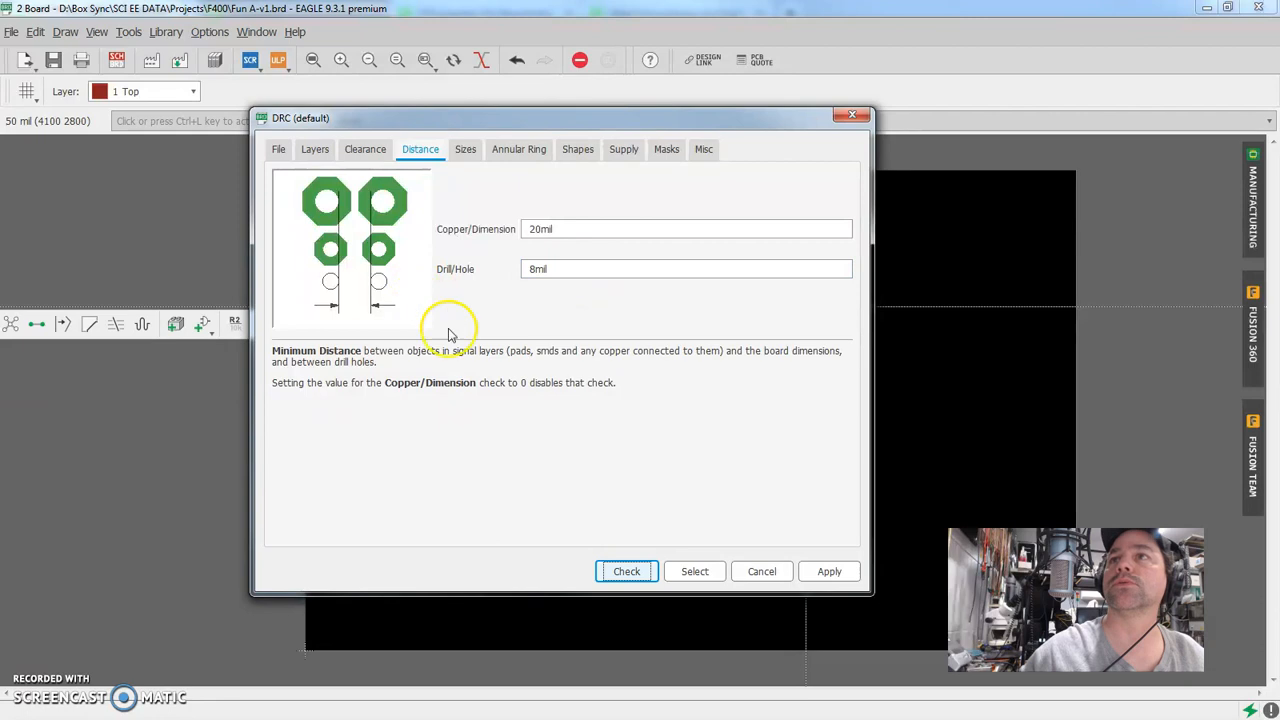
Step: Set the DRC minimum trace width to 8mil, cross-checking it against the clearance rules
click(465, 150)
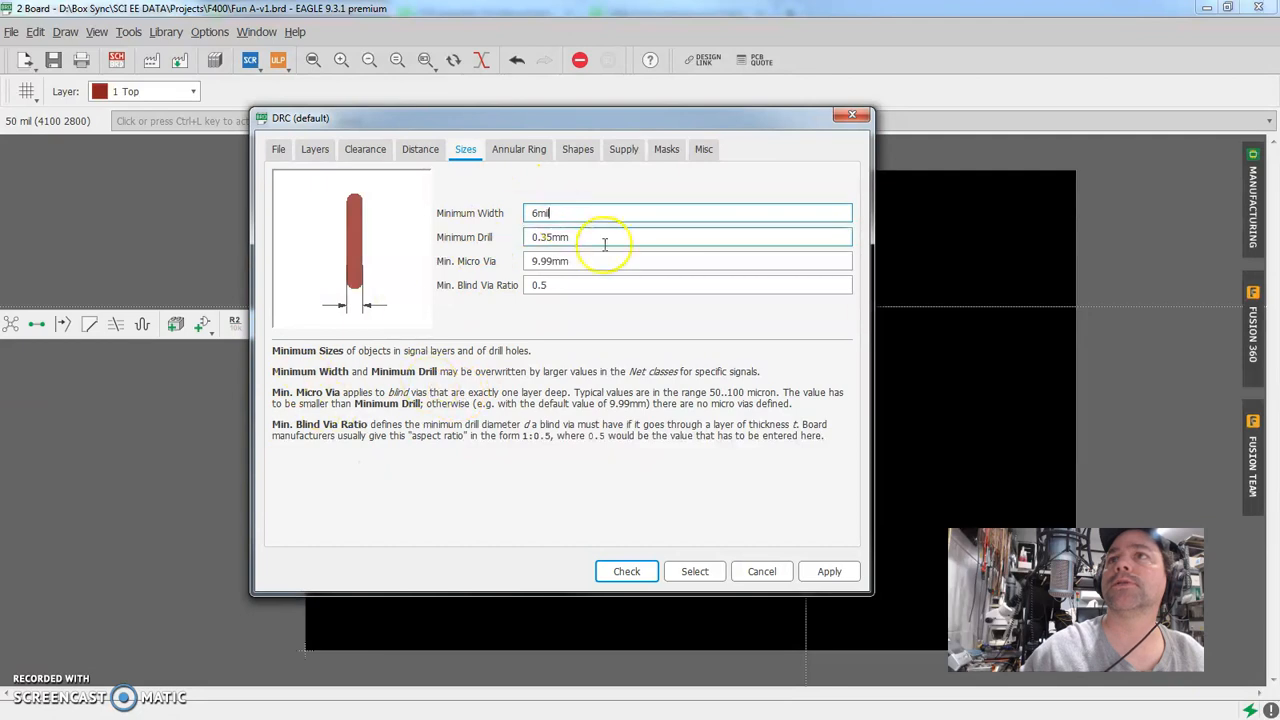
double_click(568, 212)
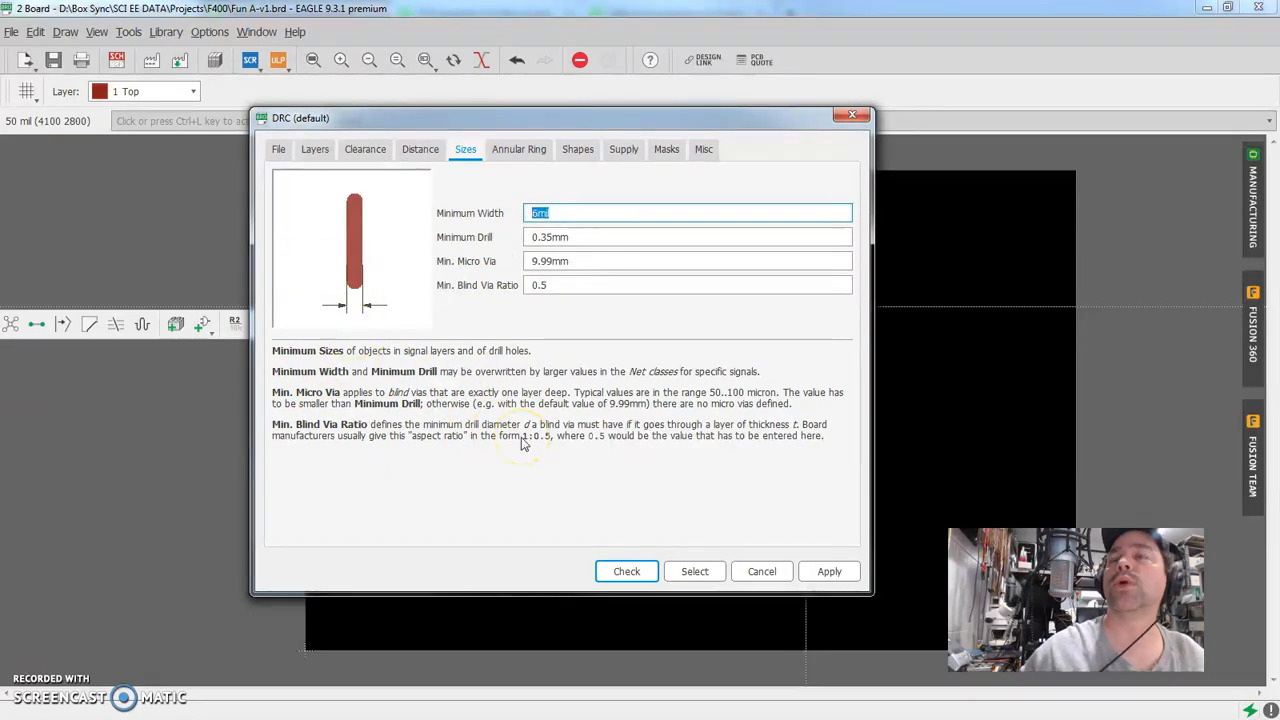
click(366, 149)
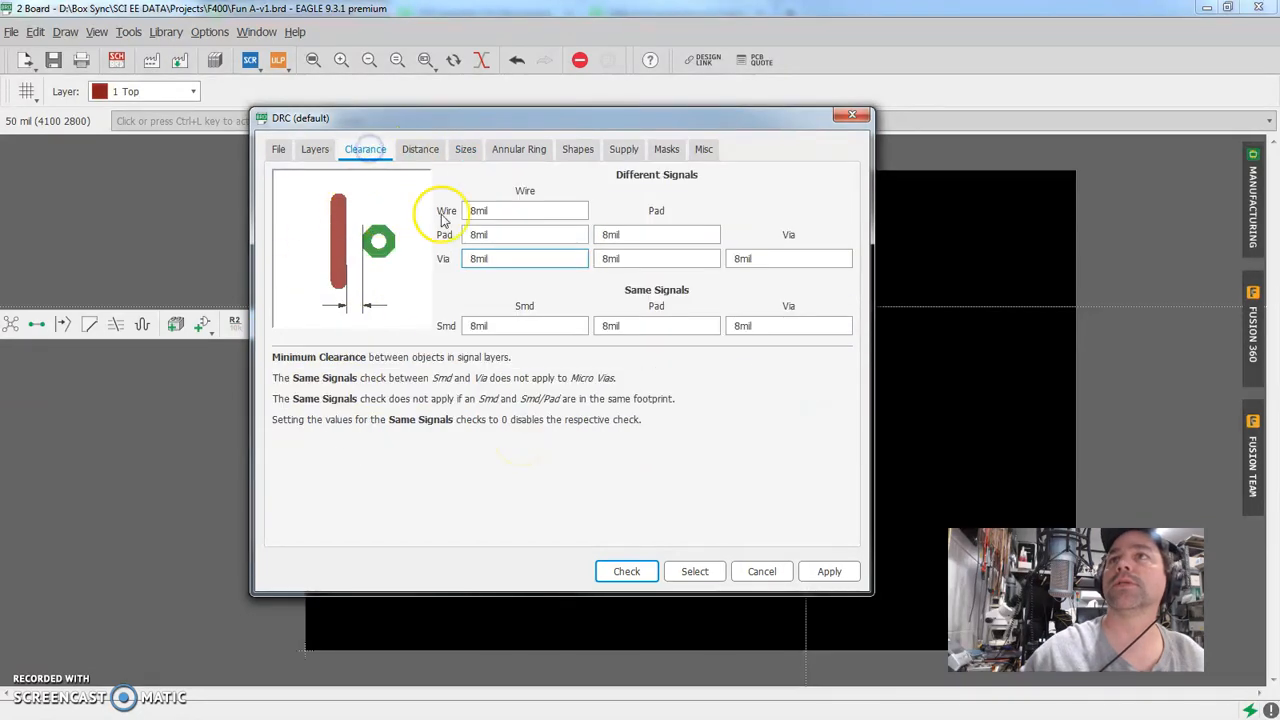
click(465, 149)
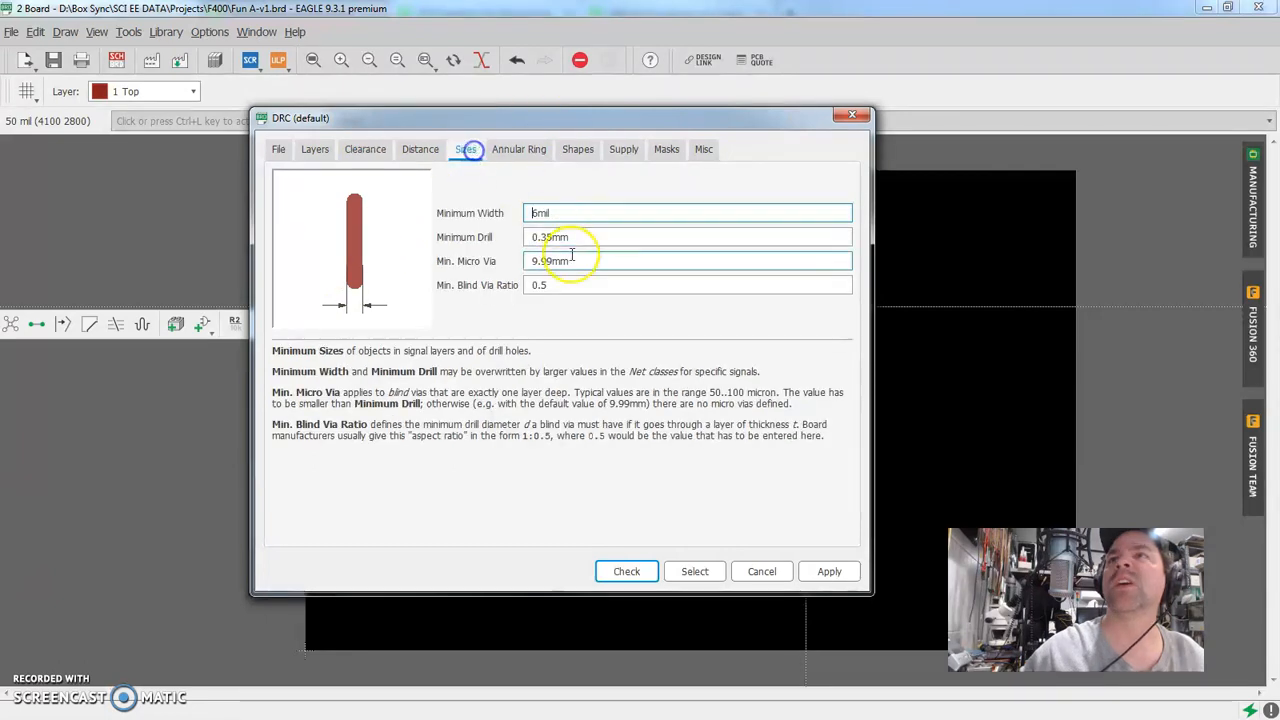
double_click(535, 213)
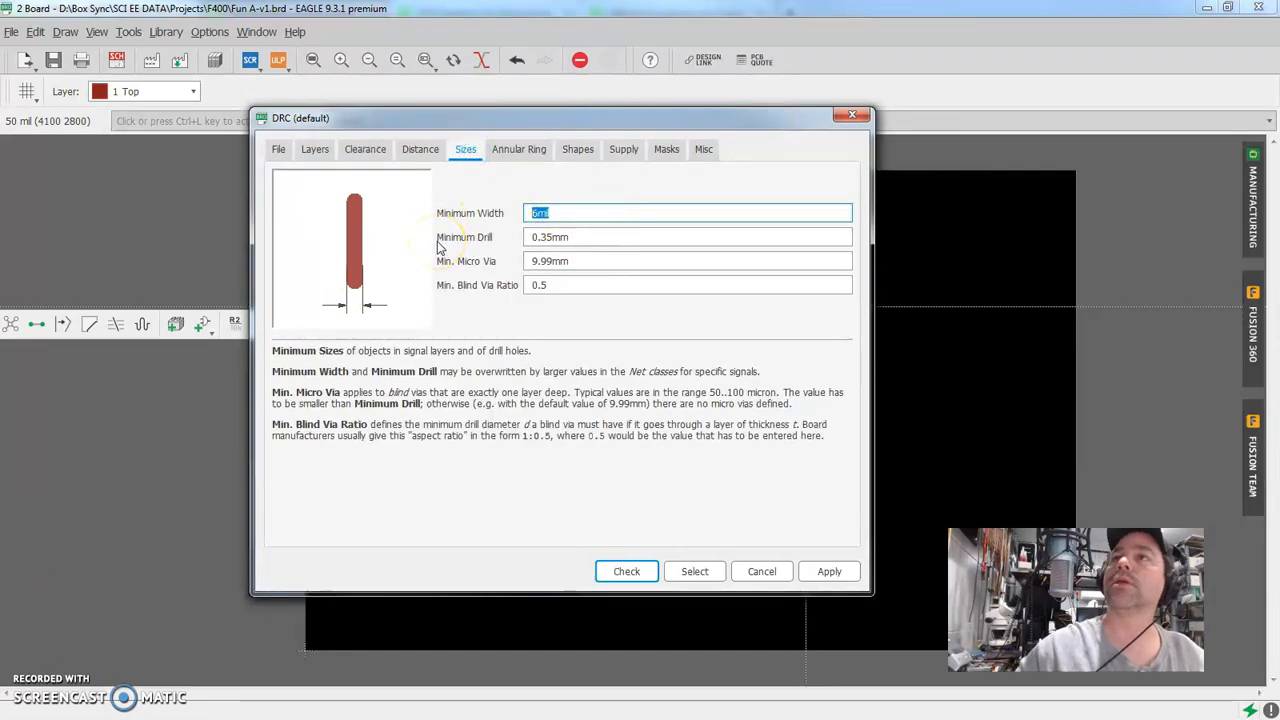
text(8mil)
key(Tab)
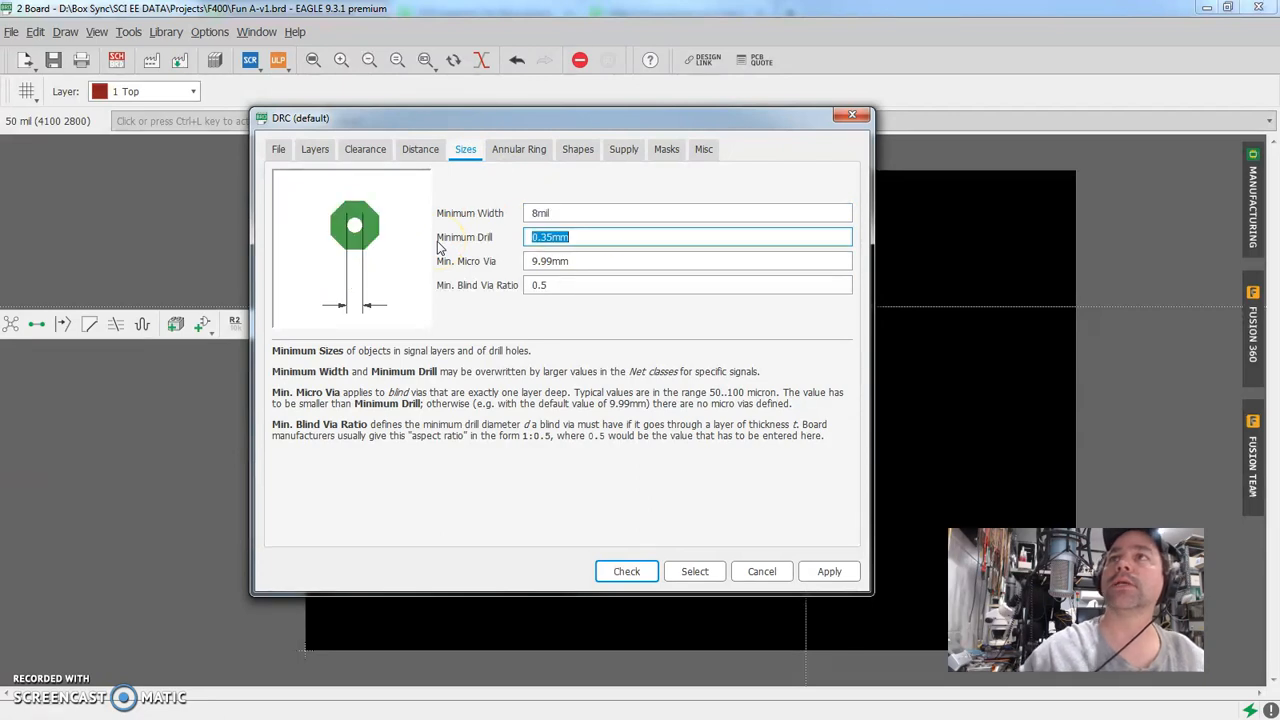
click(566, 213)
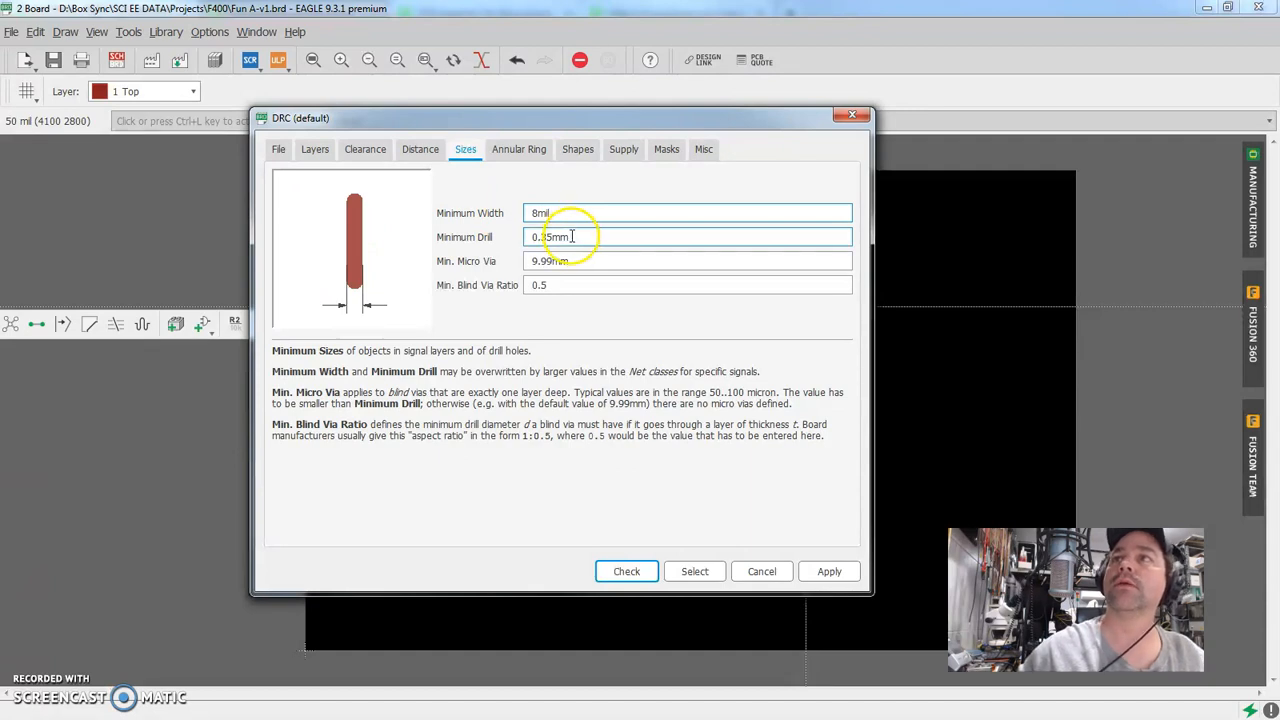
Step: Try a DRC minimum drill size of 0.2mm, ending on 0.3
drag(574, 238, 493, 241)
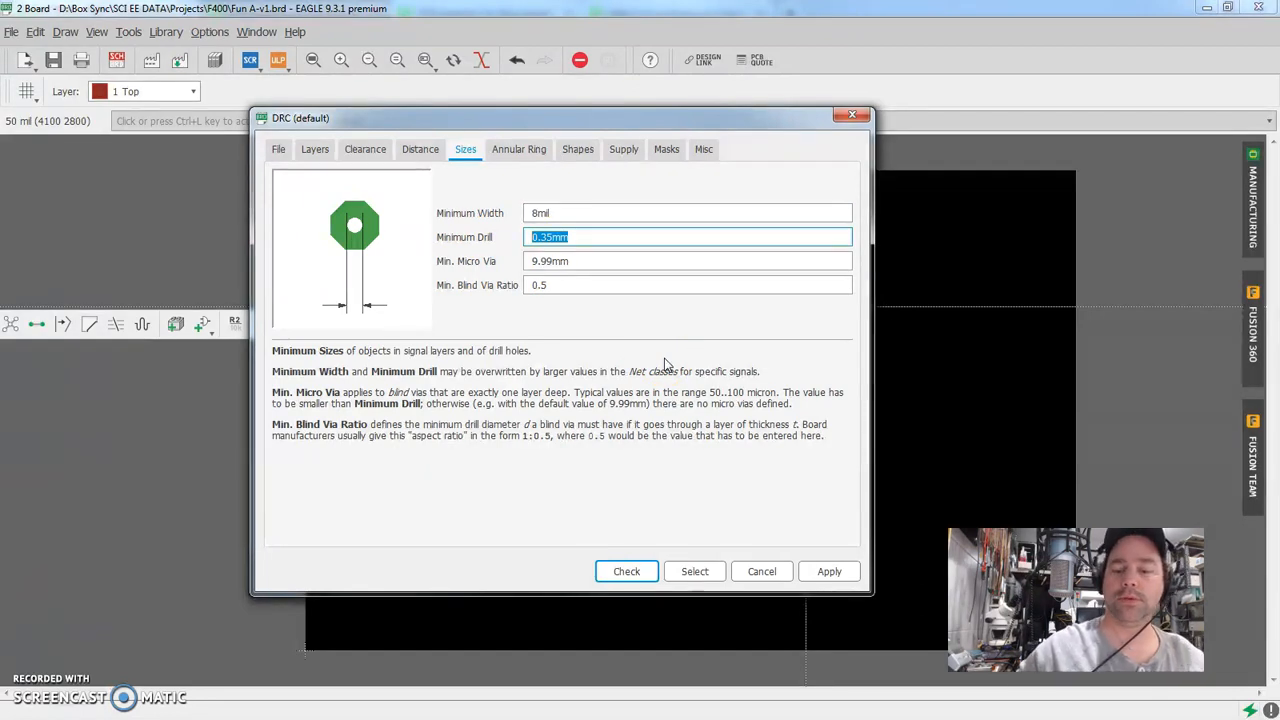
key(Tab)
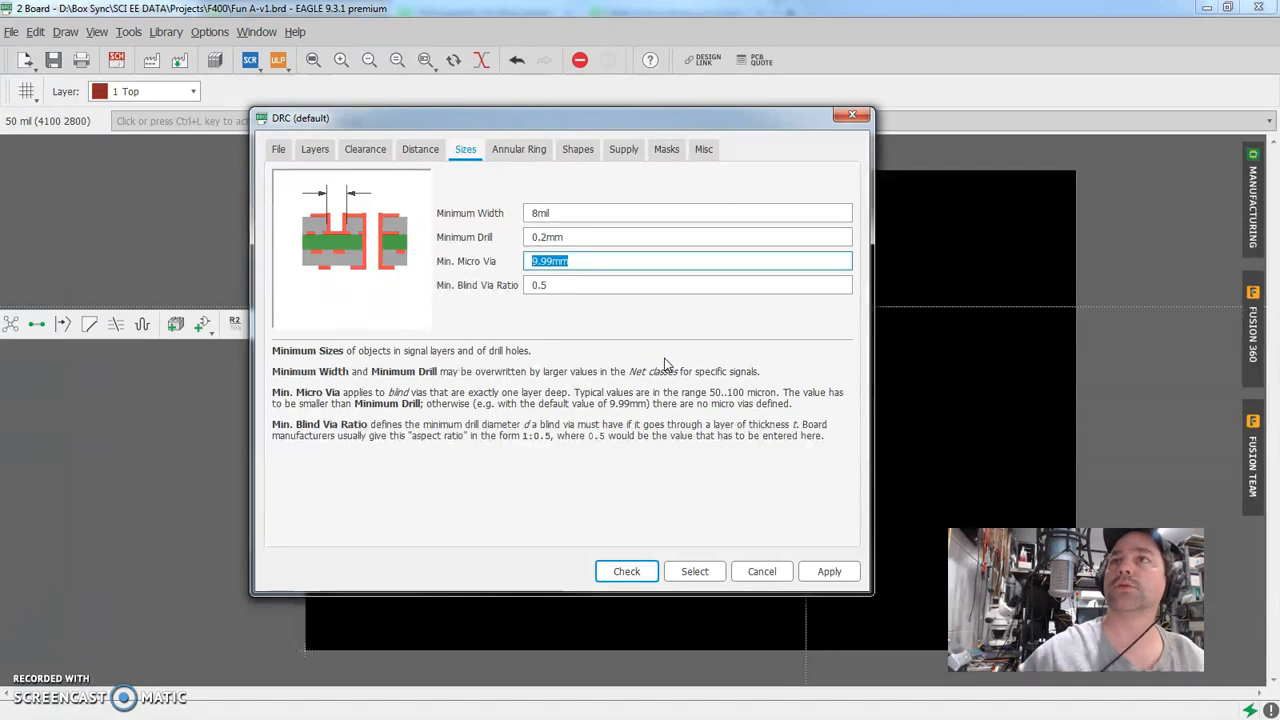
drag(582, 237, 473, 245)
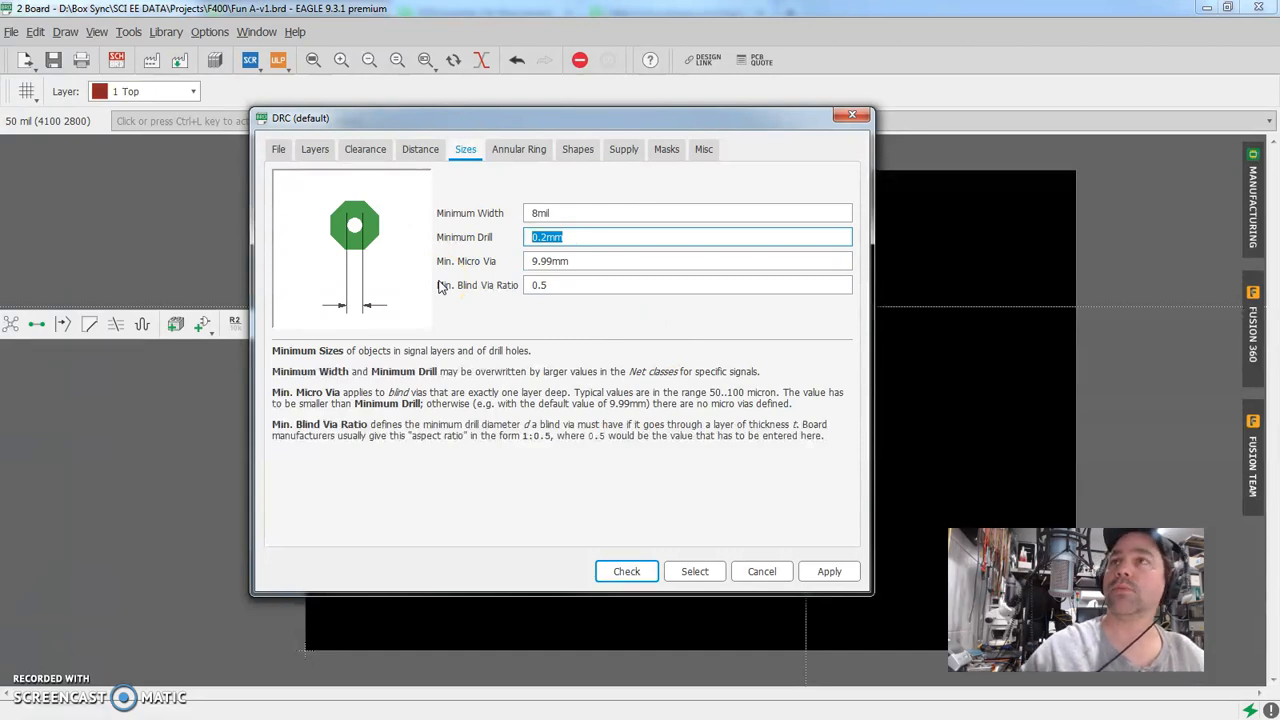
text(.3)
key(Tab)
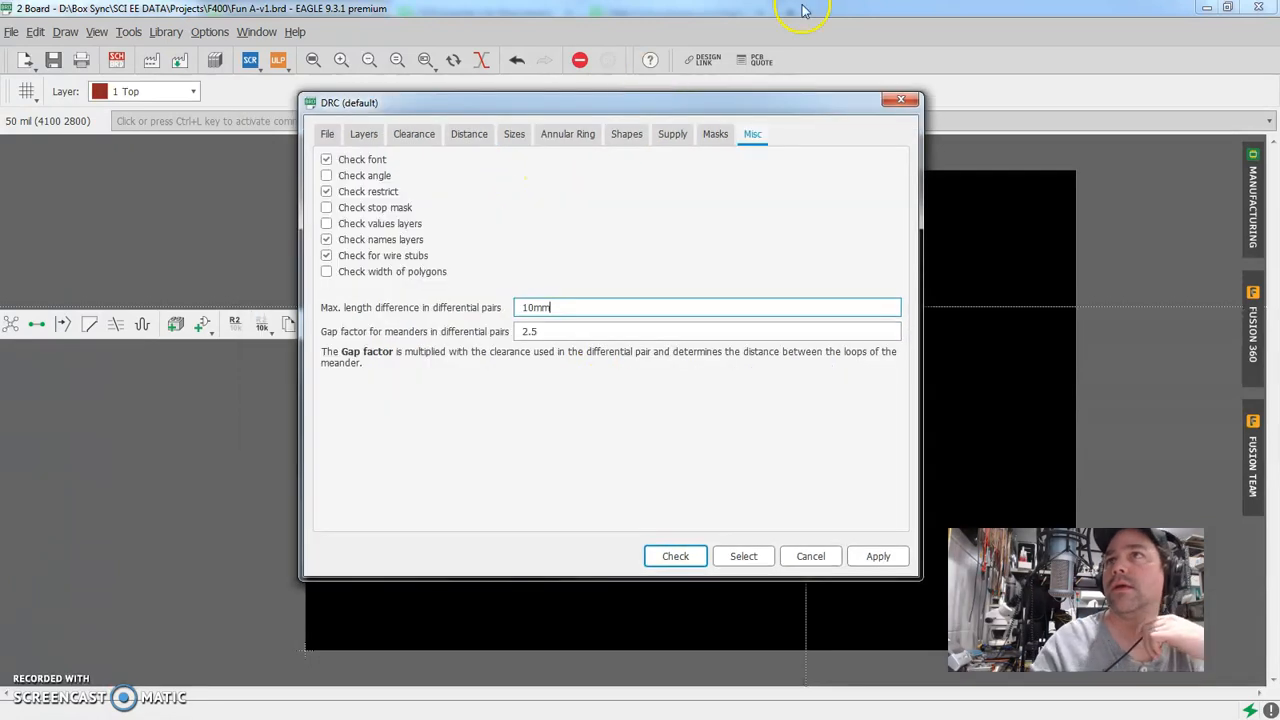
Step: Examine the DRC rules for annular rings, pad and SMD shapes, supply thermal isolation, and stop and cream masks
click(575, 133)
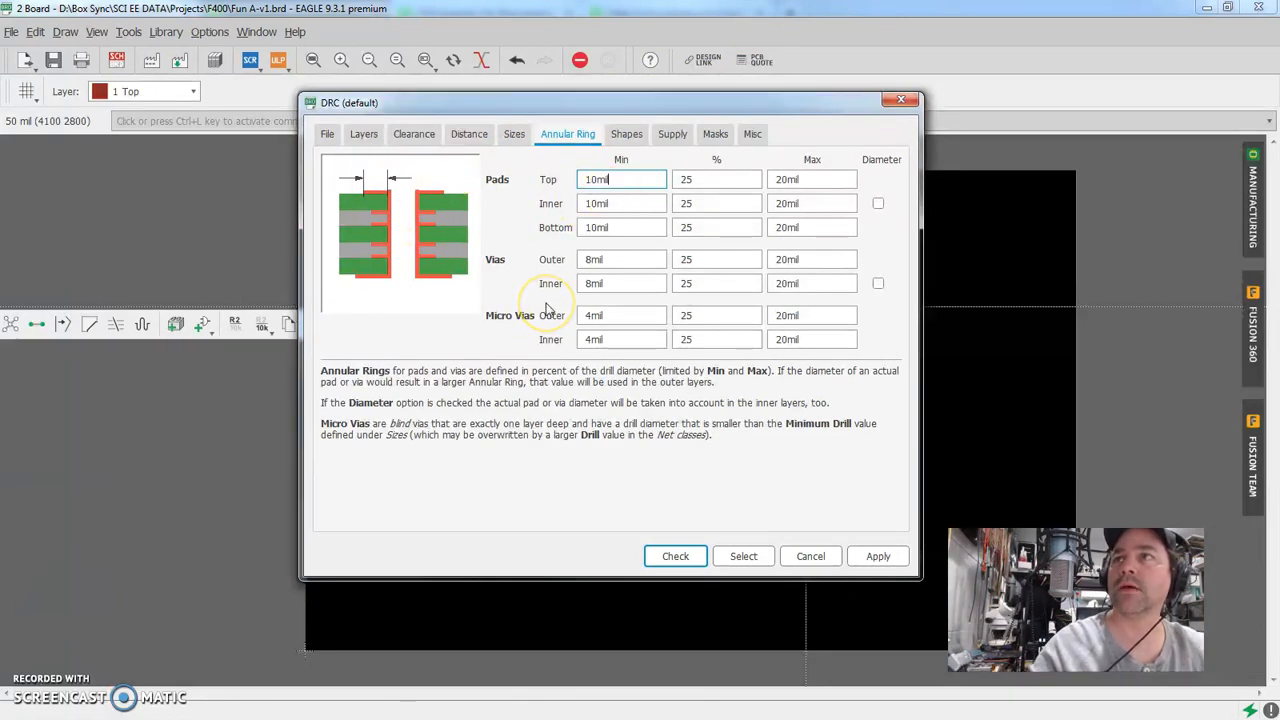
click(594, 179)
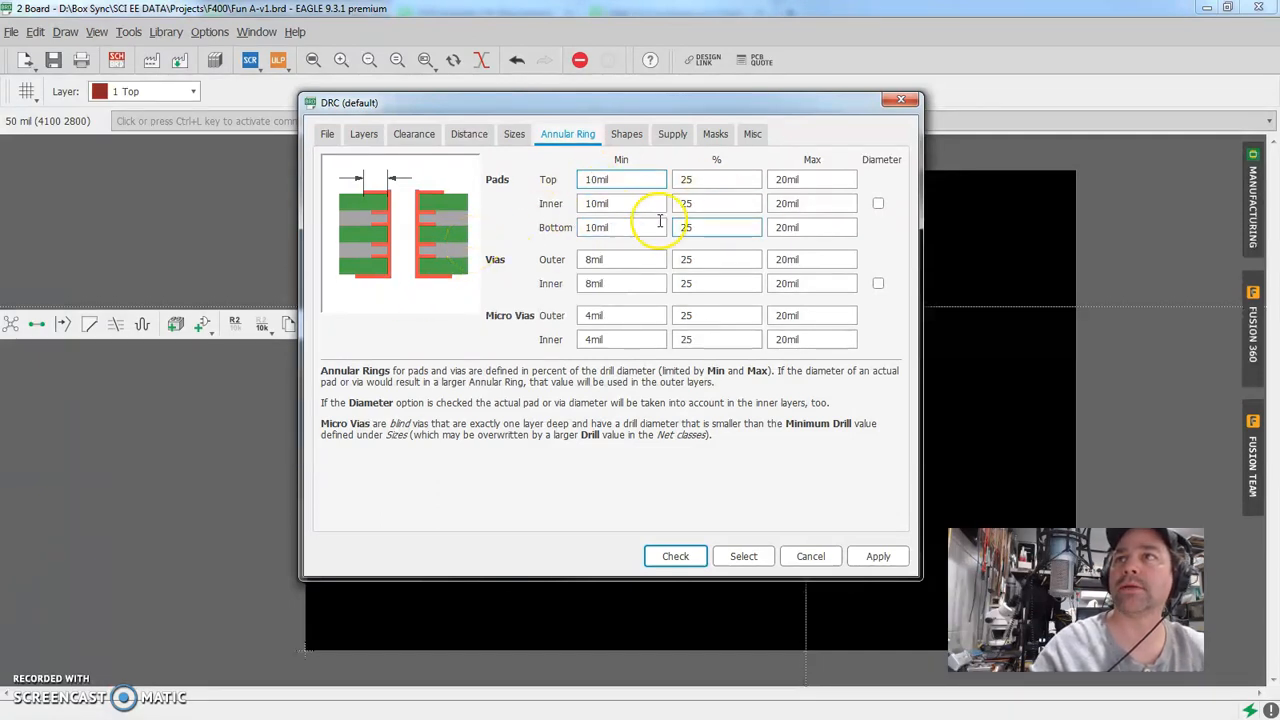
drag(615, 102, 527, 137)
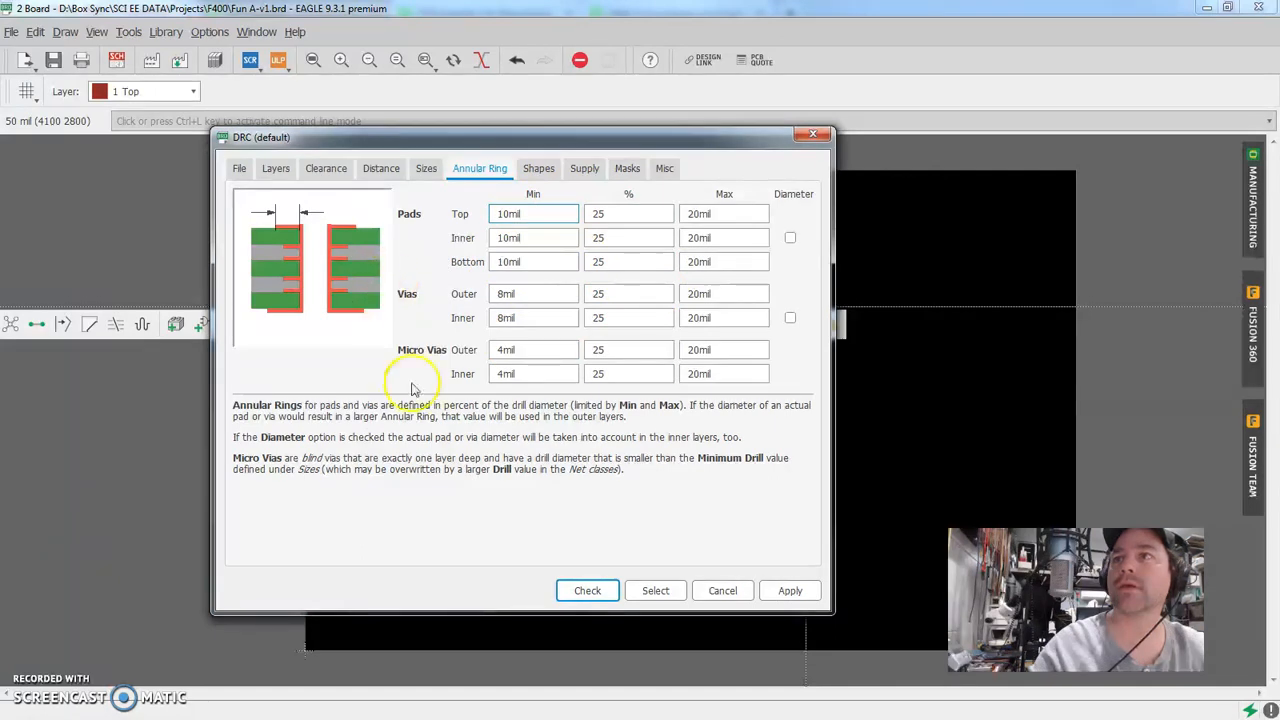
click(540, 169)
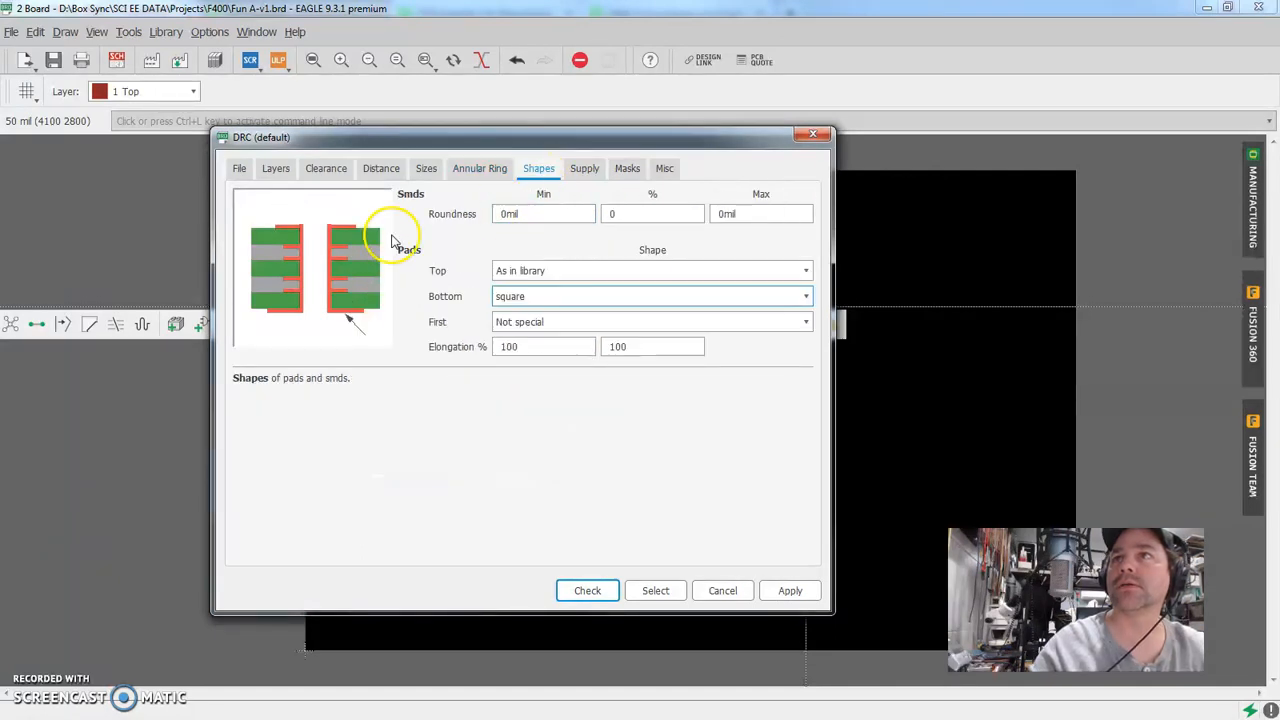
click(562, 210)
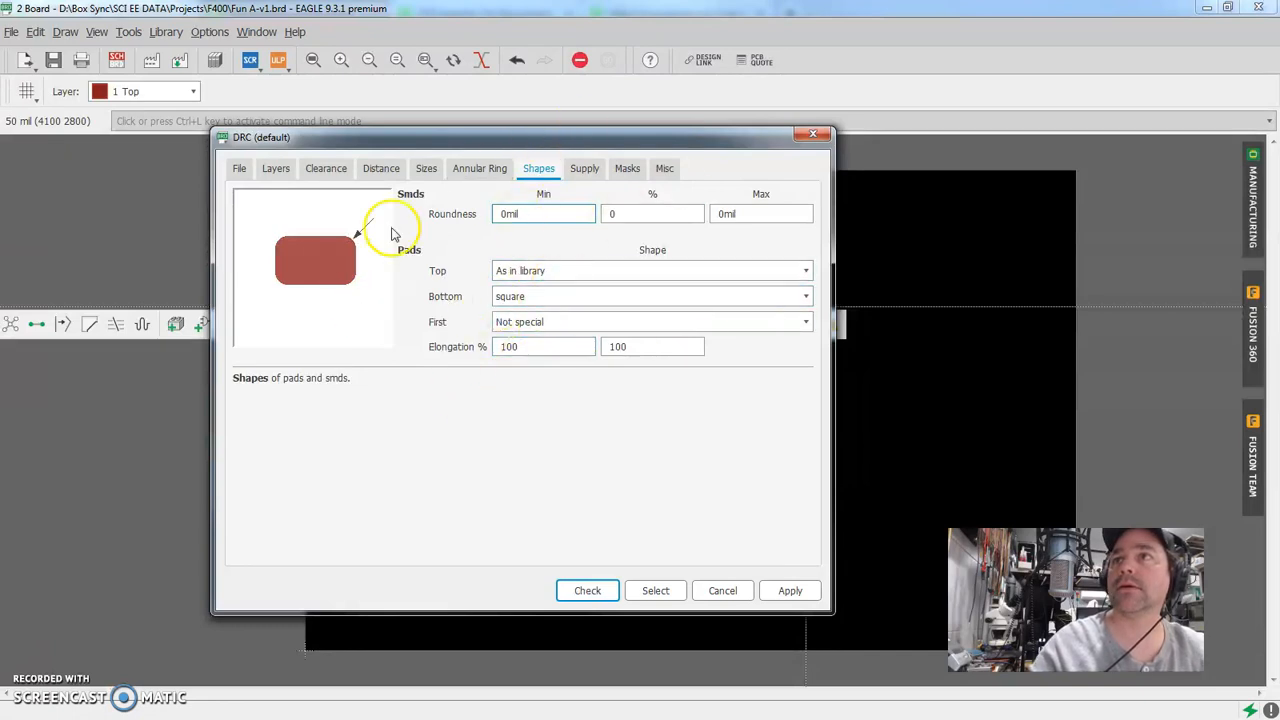
click(585, 168)
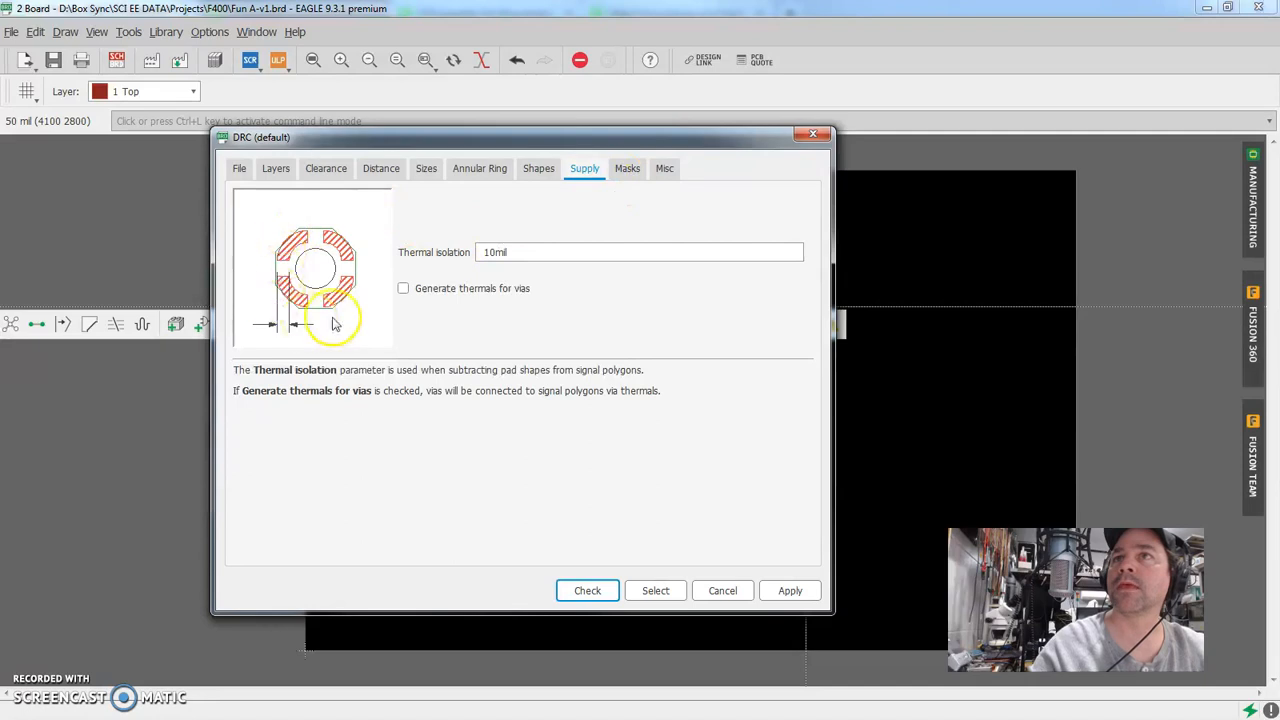
click(626, 166)
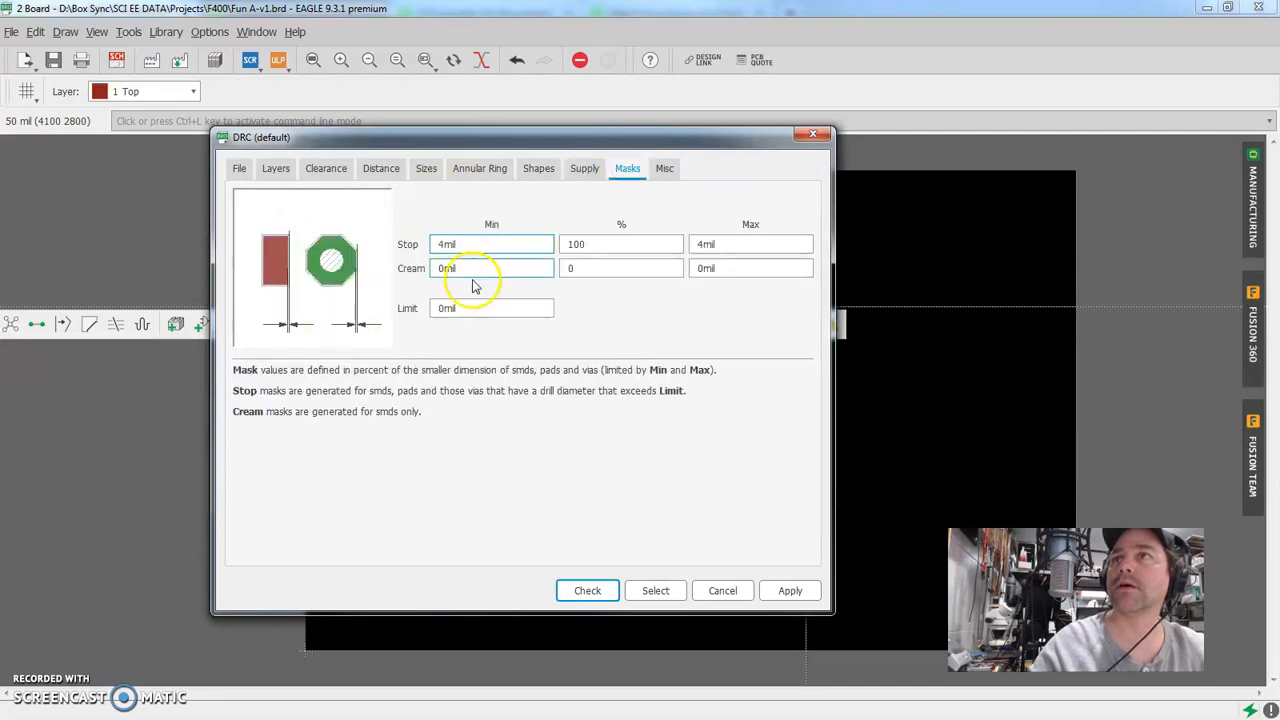
click(486, 248)
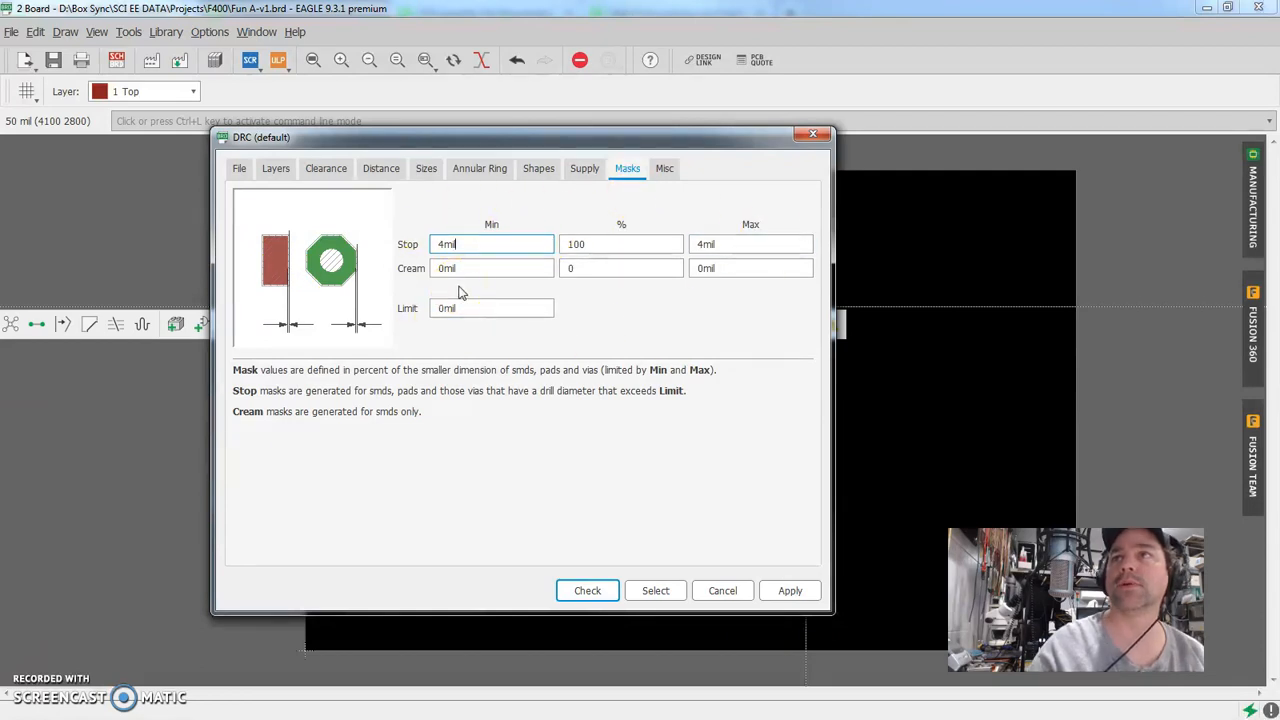
Step: Enable the stop mask check in the miscellaneous DRC rules and apply the design rule settings to the board
click(486, 243)
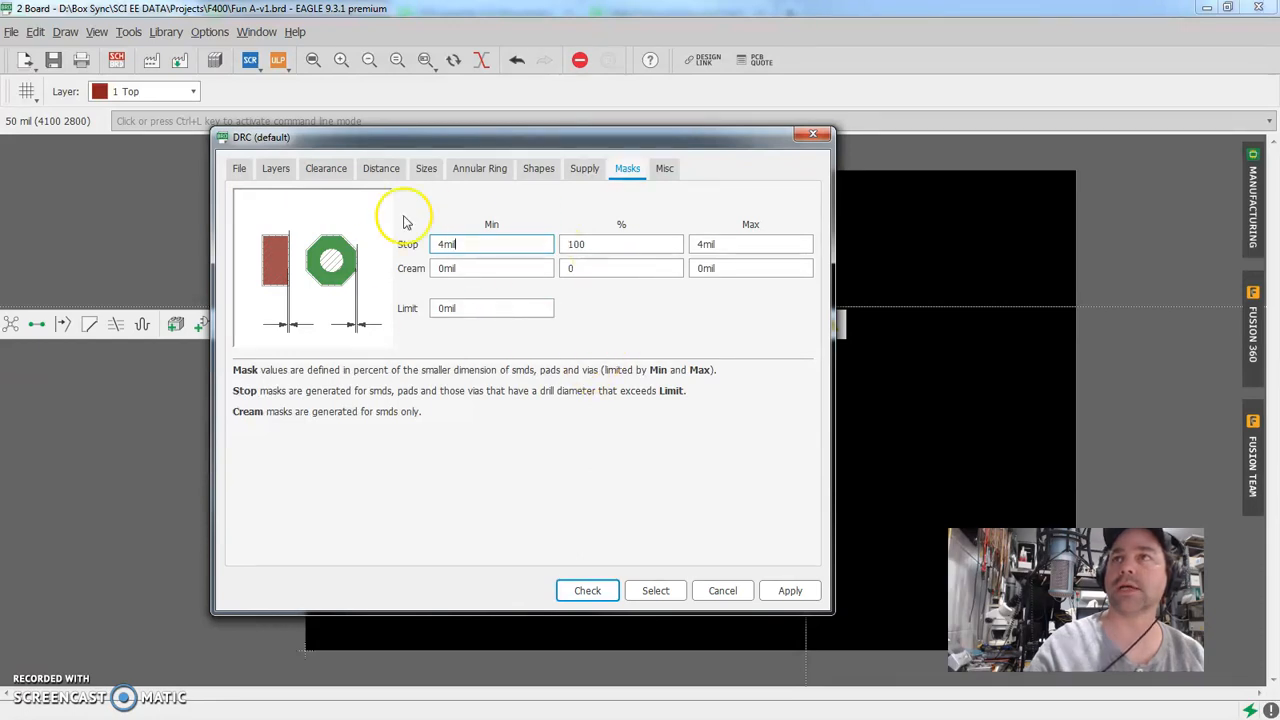
click(663, 169)
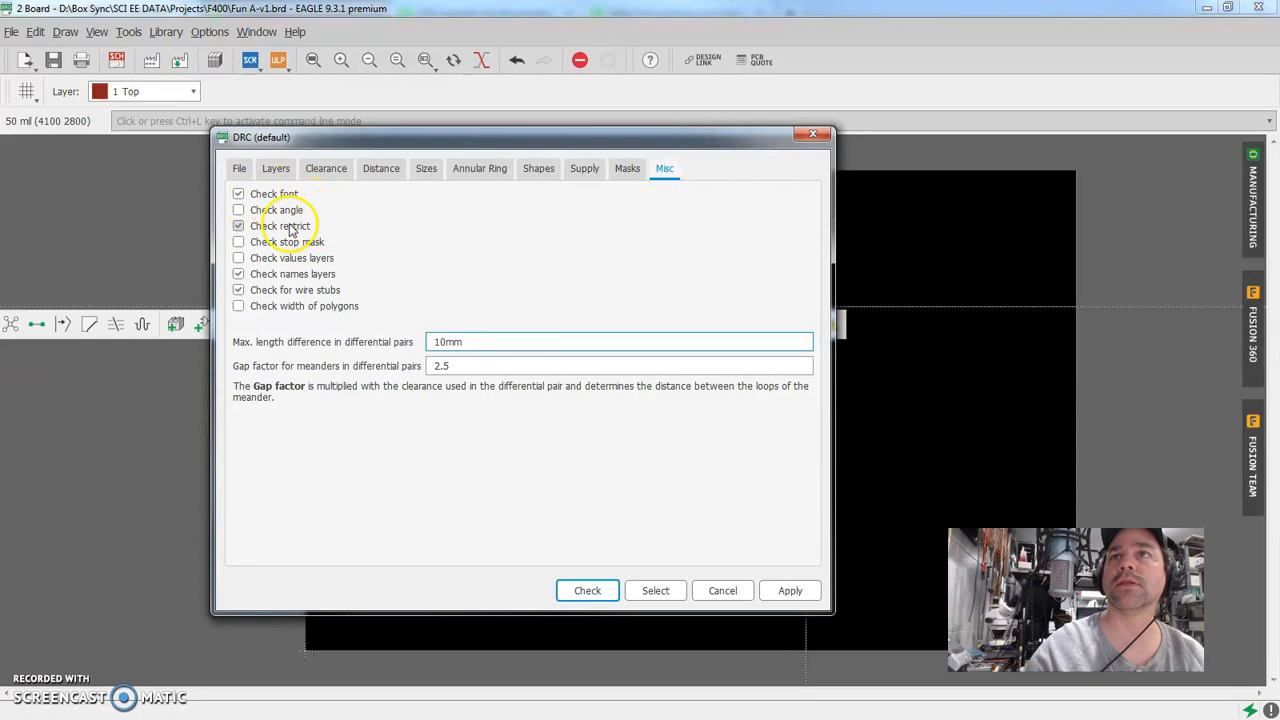
click(239, 243)
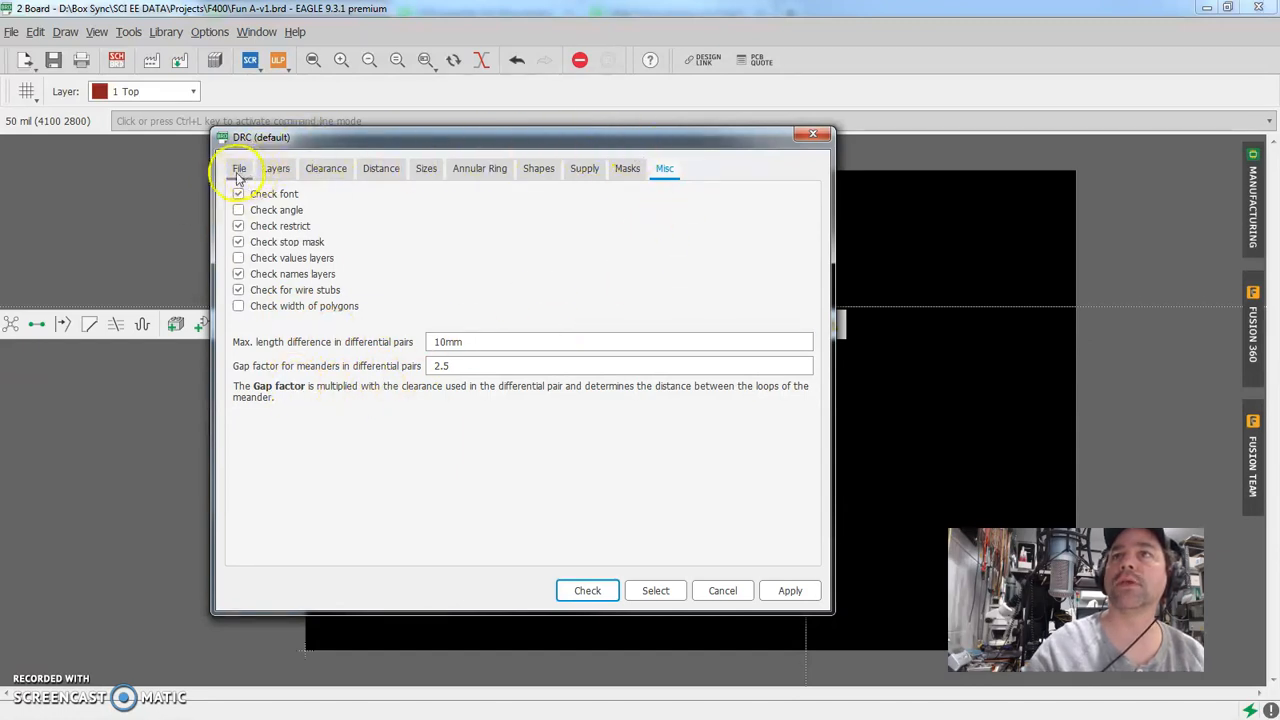
drag(335, 150, 303, 128)
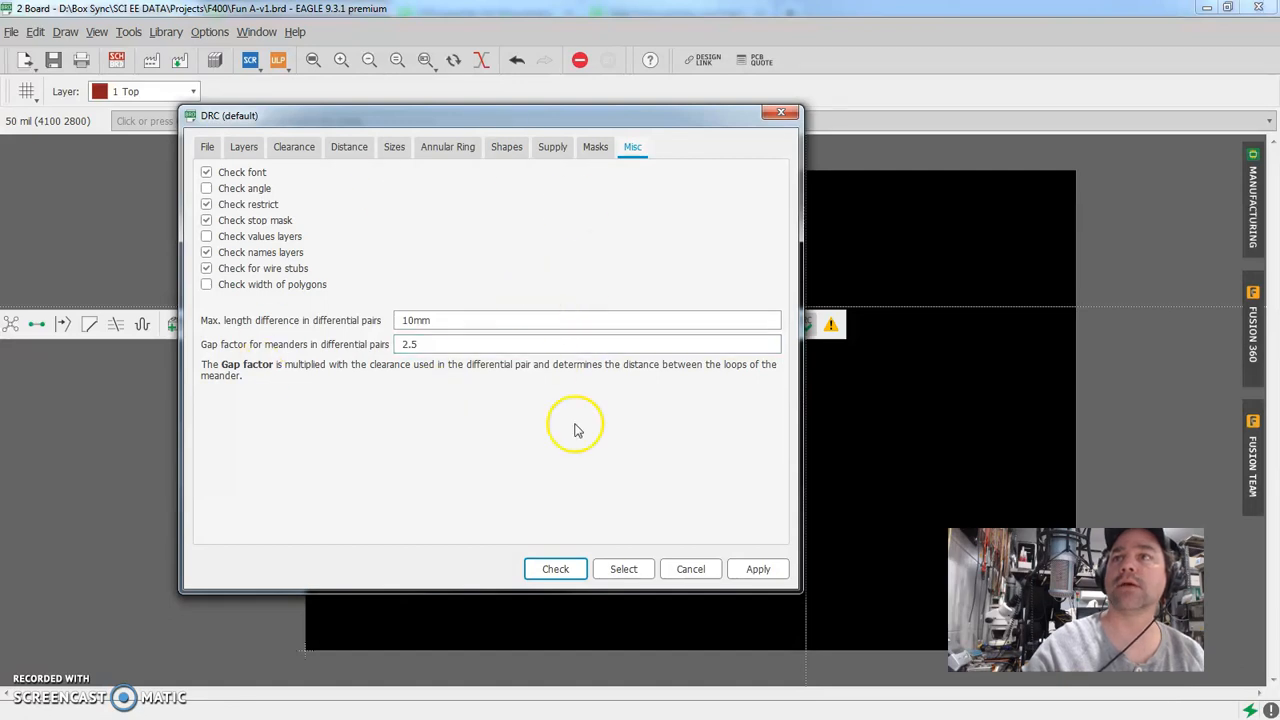
click(746, 569)
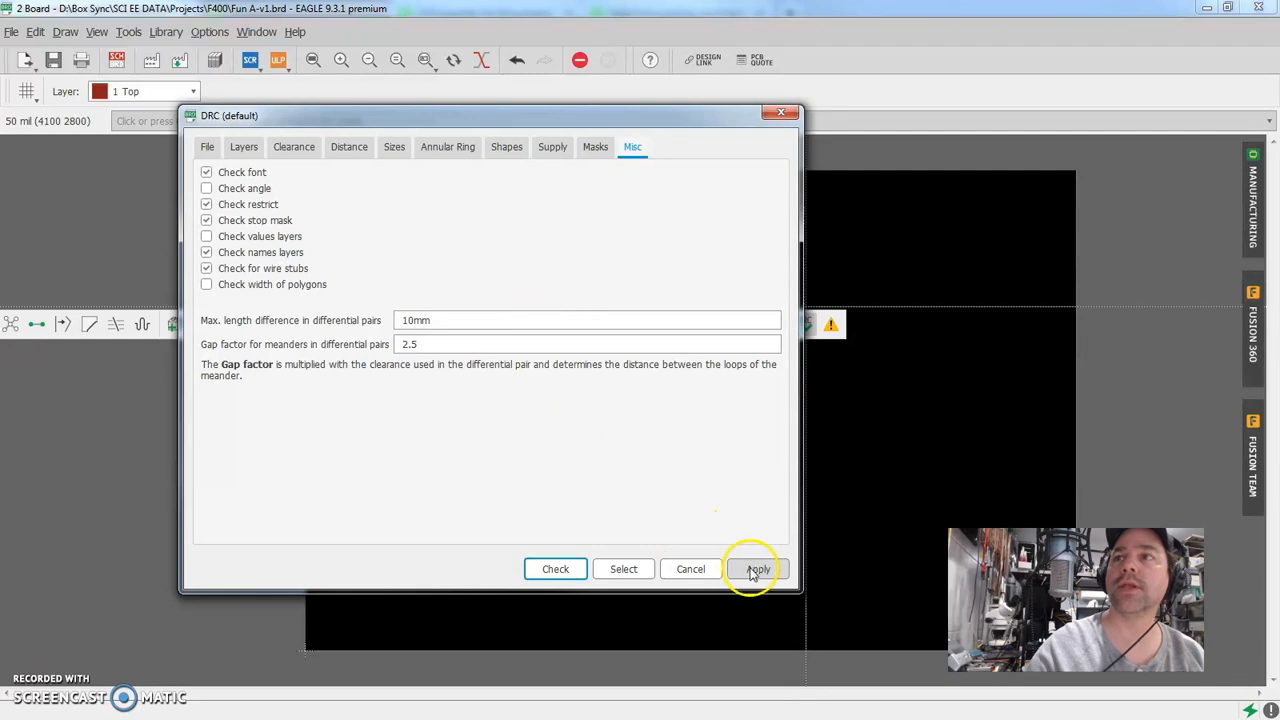
click(760, 571)
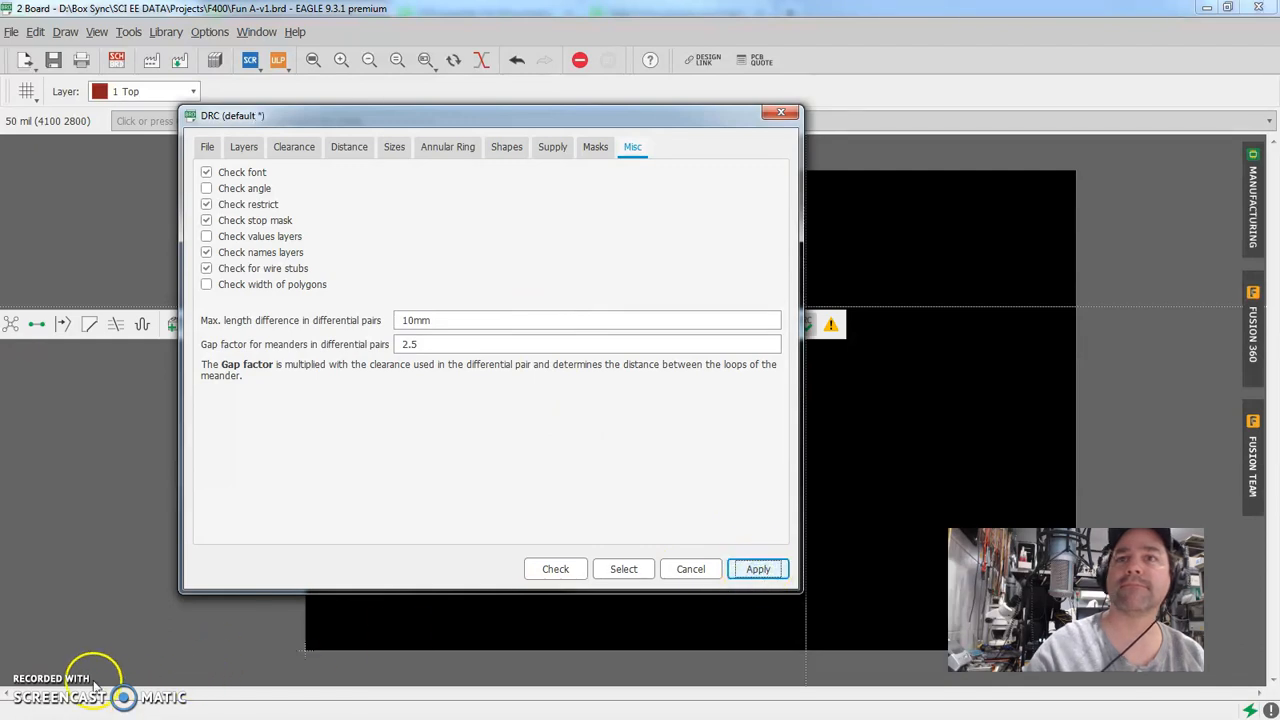